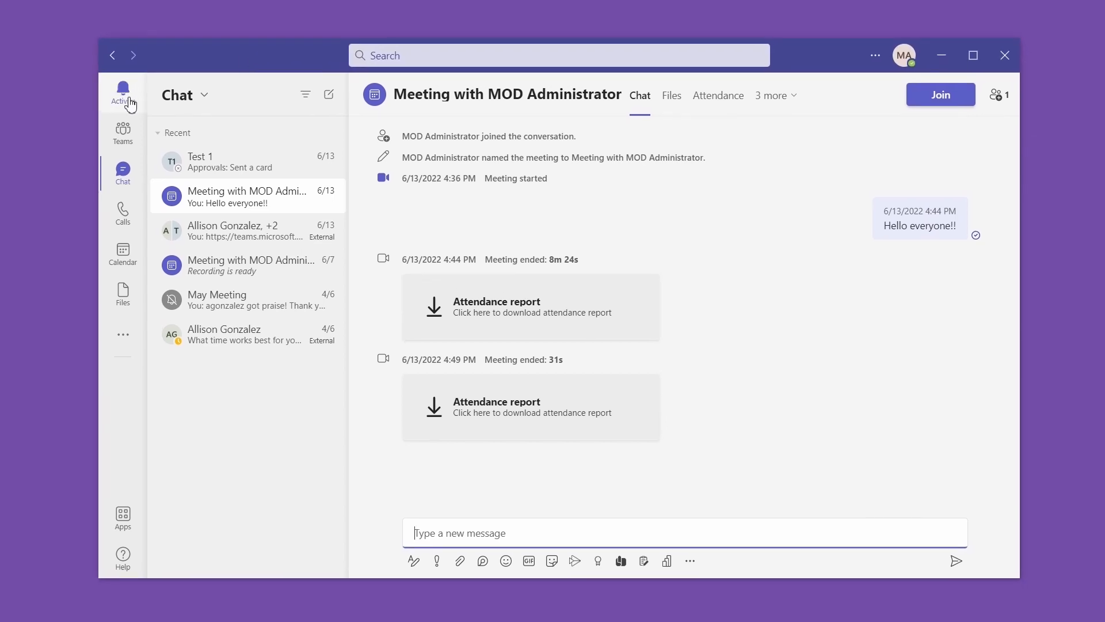
- View the list of additional apps and the pinning option for Calendar in the app bar
{"action": "left_click", "coordinate": [130, 173]}
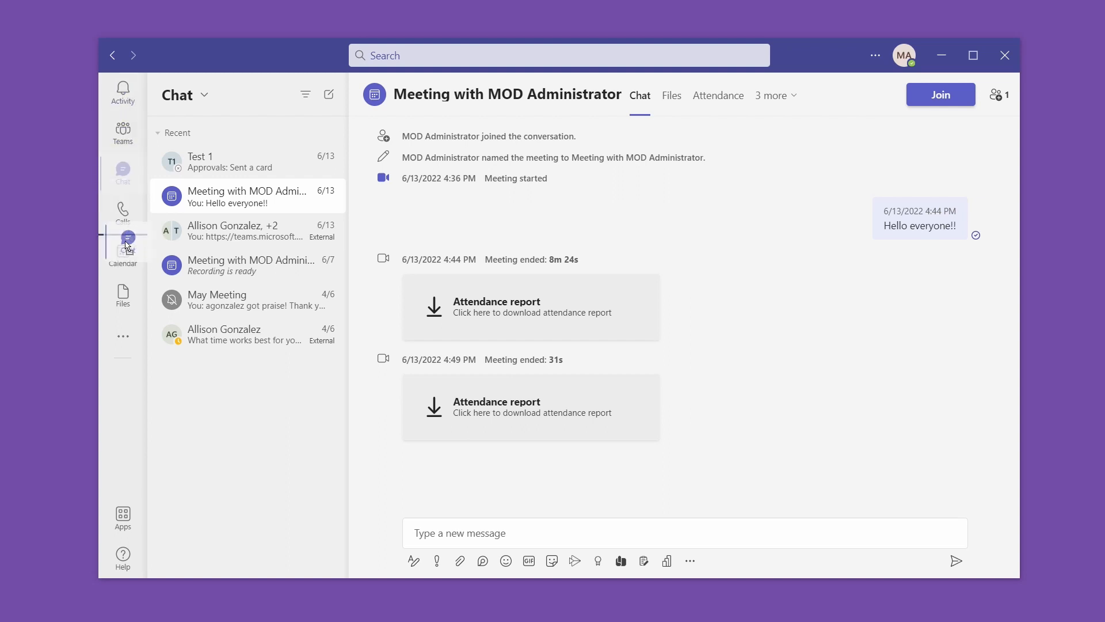
{"action": "left_click", "coordinate": [128, 336]}
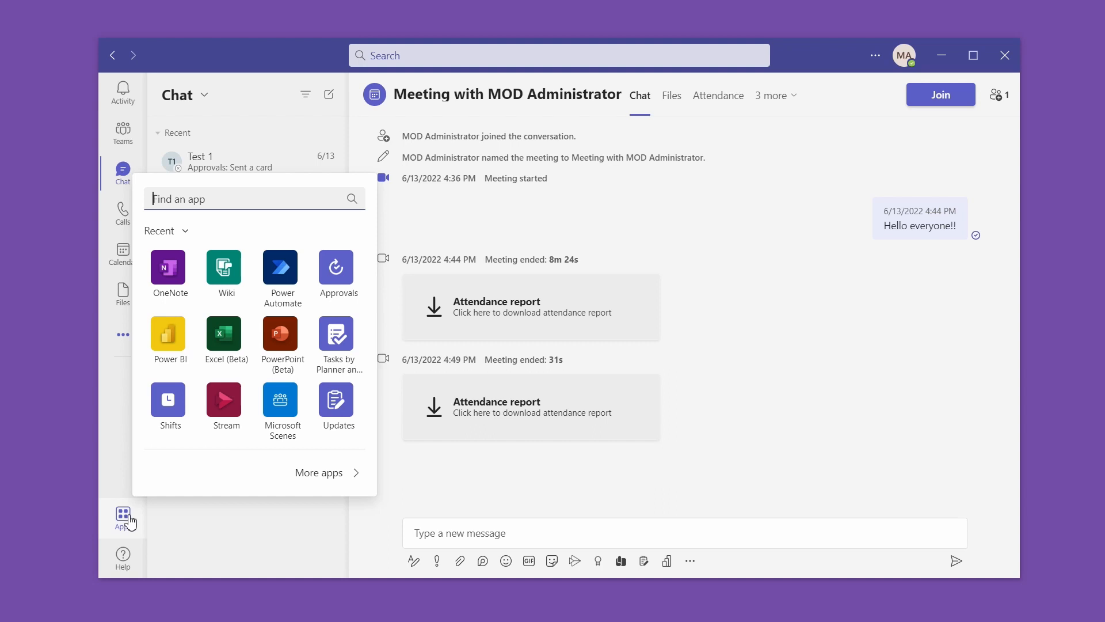
{"action": "left_click", "coordinate": [113, 390]}
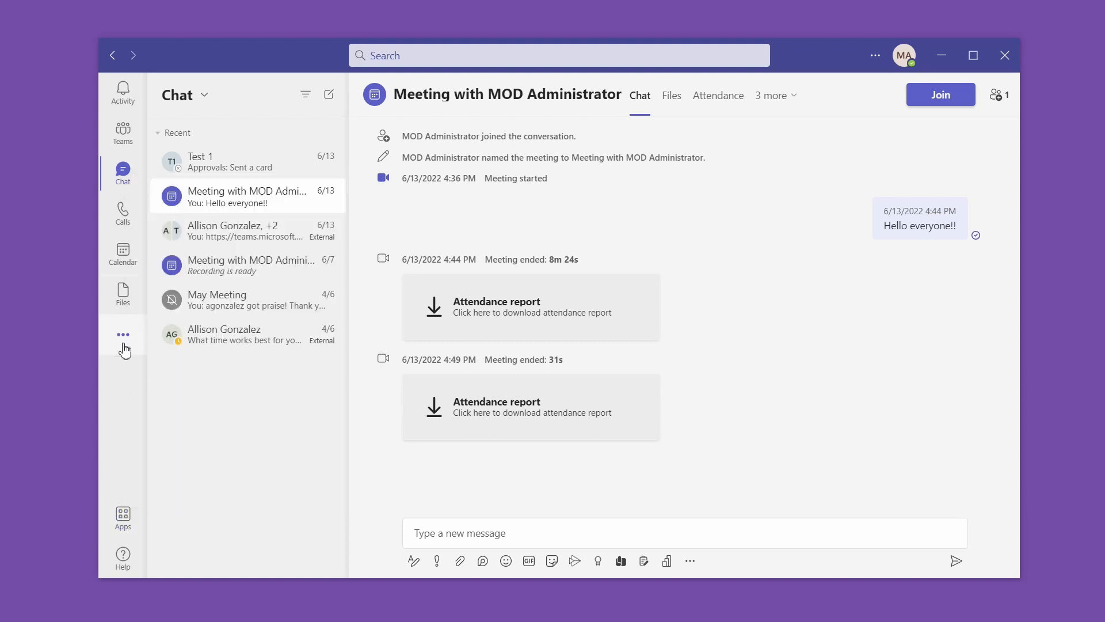
{"action": "right_click", "coordinate": [133, 251]}
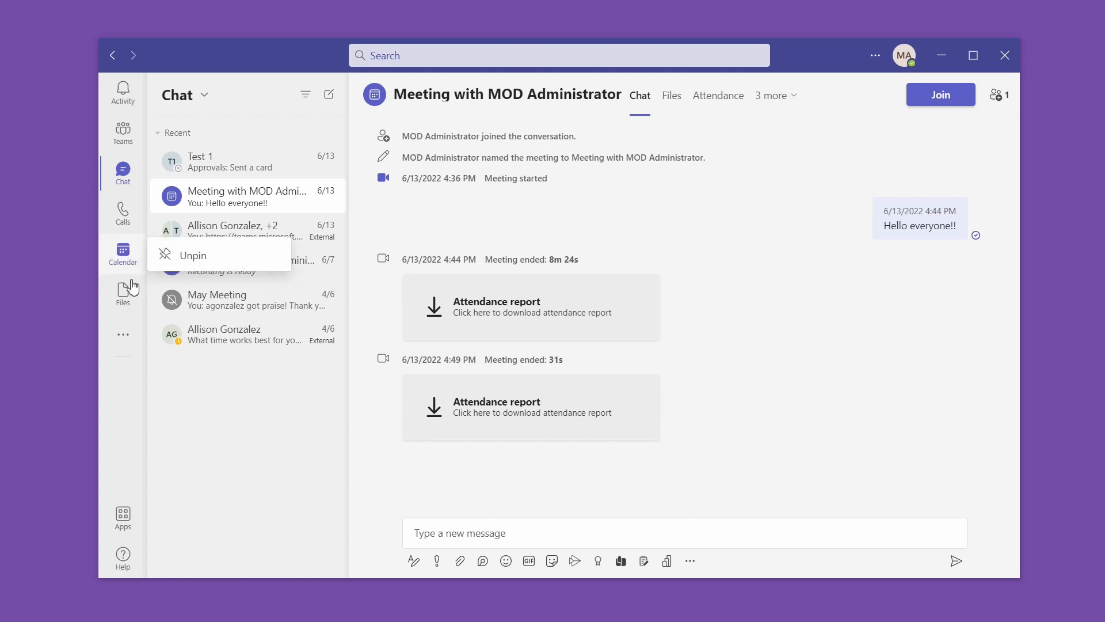
{"action": "left_click", "coordinate": [125, 402]}
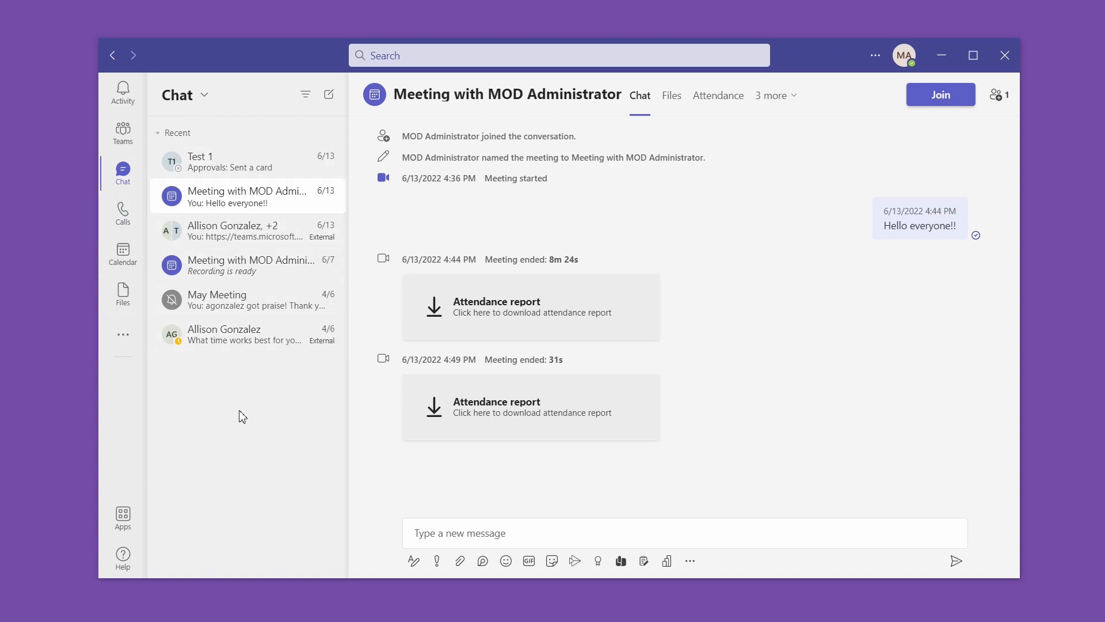
- Start a new chat and address it to the suggested external contact
{"action": "left_click", "coordinate": [161, 141]}
{"action": "left_click", "coordinate": [161, 138]}
{"action": "left_click", "coordinate": [330, 96]}
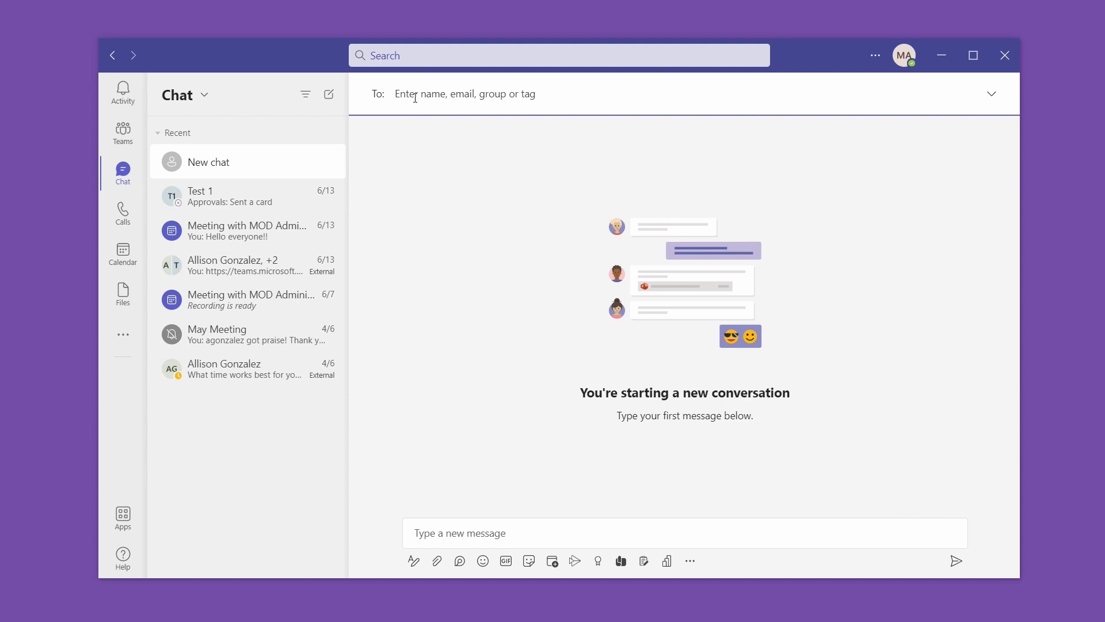
{"action": "type", "text": "alli"}
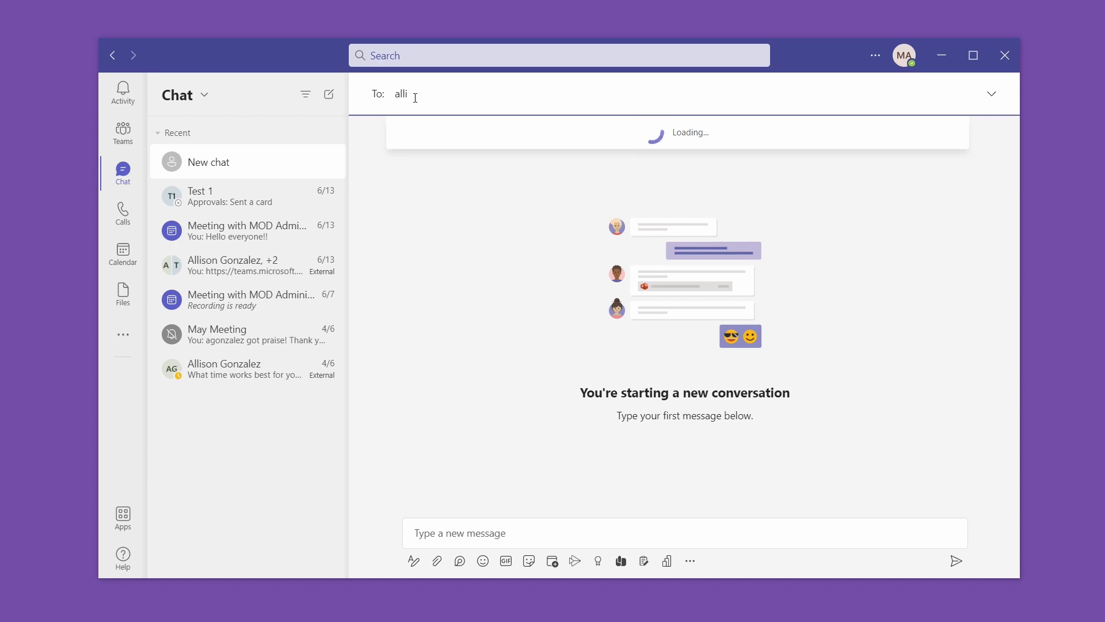
{"action": "type", "text": "s"}
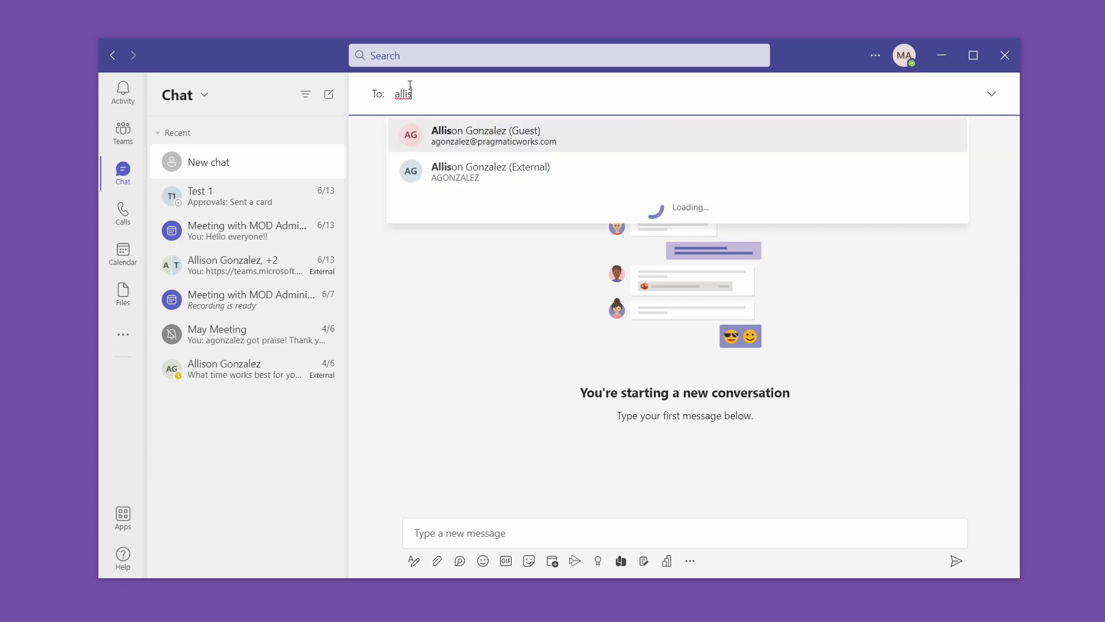
{"action": "left_click", "coordinate": [485, 173]}
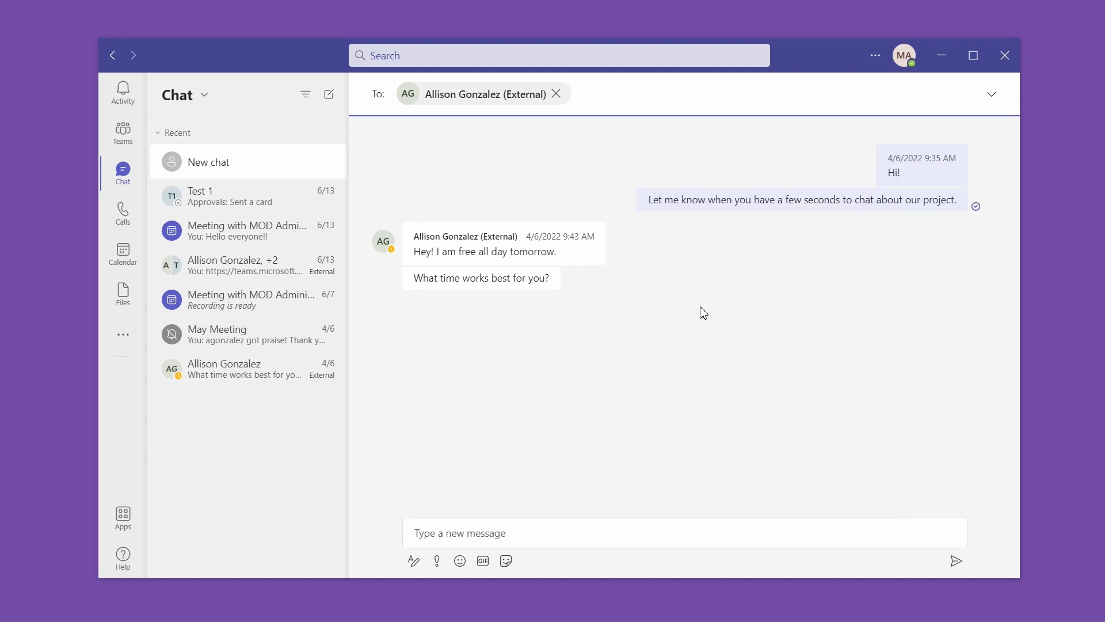
{"action": "left_click", "coordinate": [508, 103]}
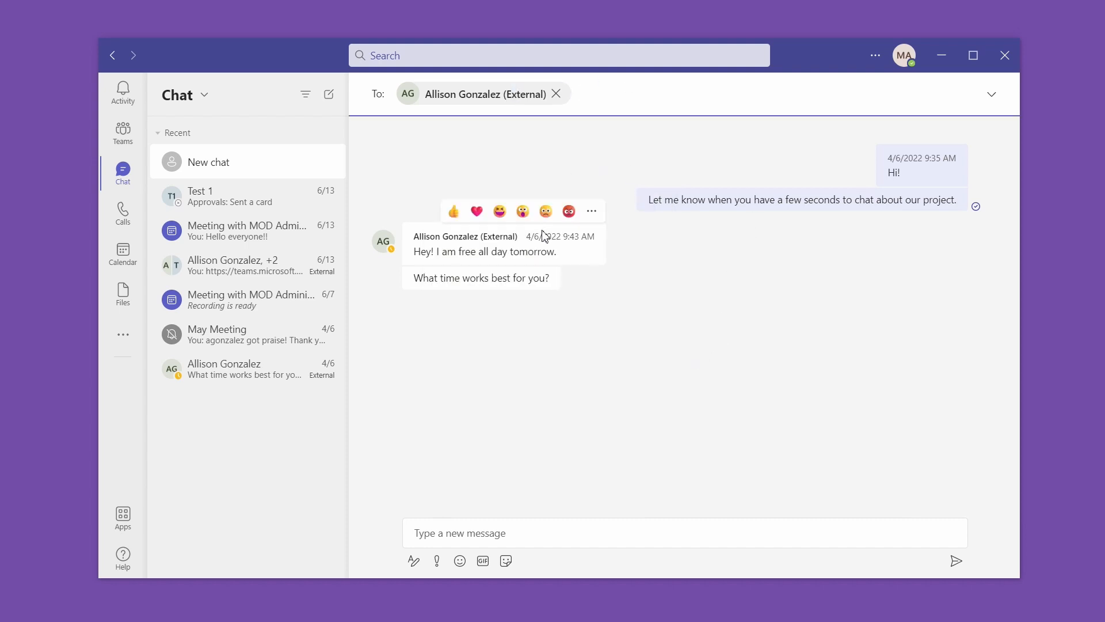
{"action": "mouse_move", "coordinate": [537, 282]}
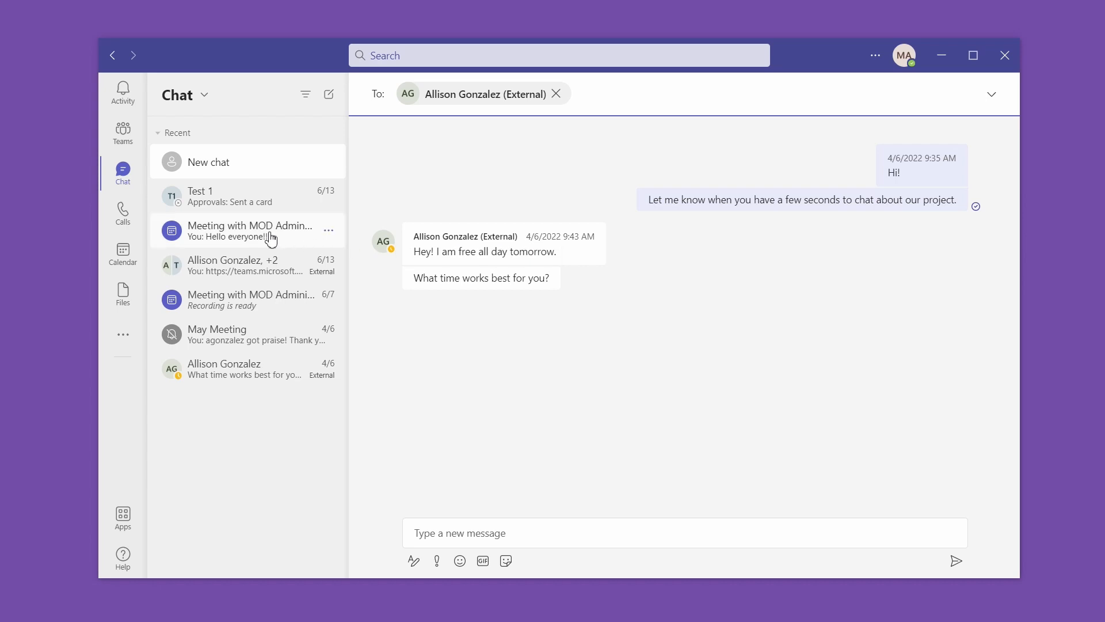
- Open the Test 1 chat and look through its earlier messages
{"action": "left_click", "coordinate": [235, 195]}
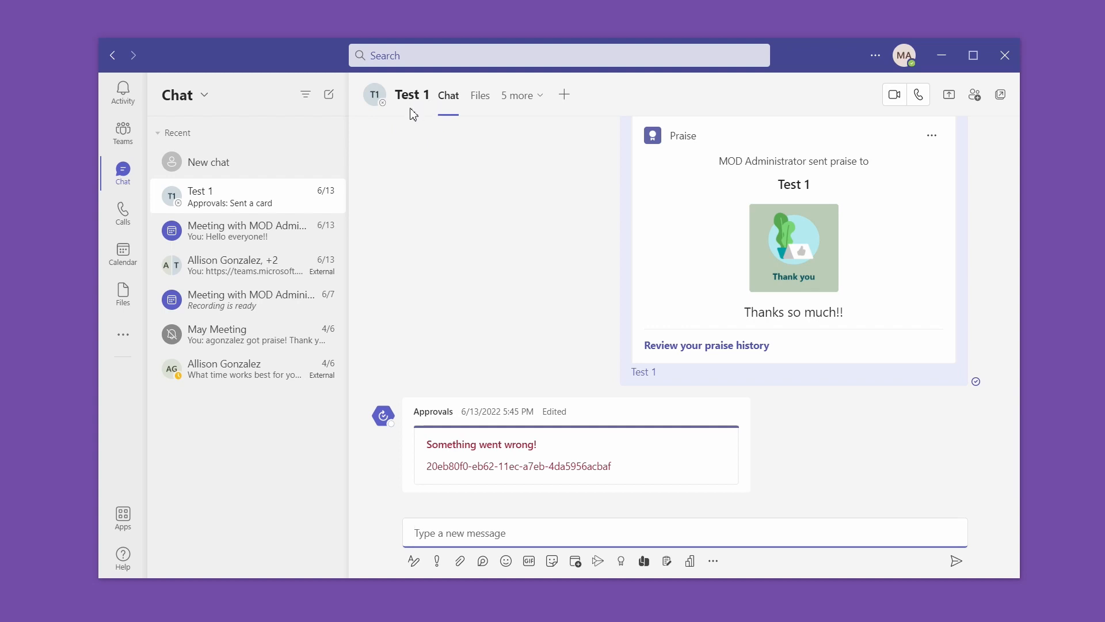
{"action": "scroll", "coordinate": [572, 164], "scroll_direction": "up", "scroll_amount": 5}
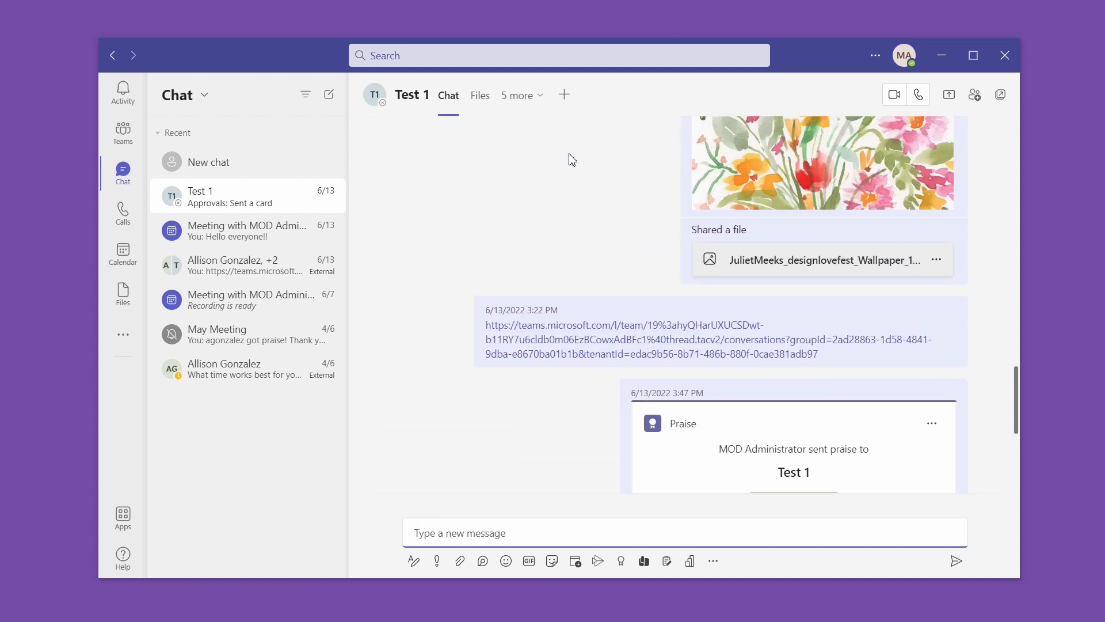
{"action": "scroll", "coordinate": [573, 158], "scroll_direction": "down", "scroll_amount": 1}
{"action": "scroll", "coordinate": [489, 167], "scroll_direction": "down", "scroll_amount": 1}
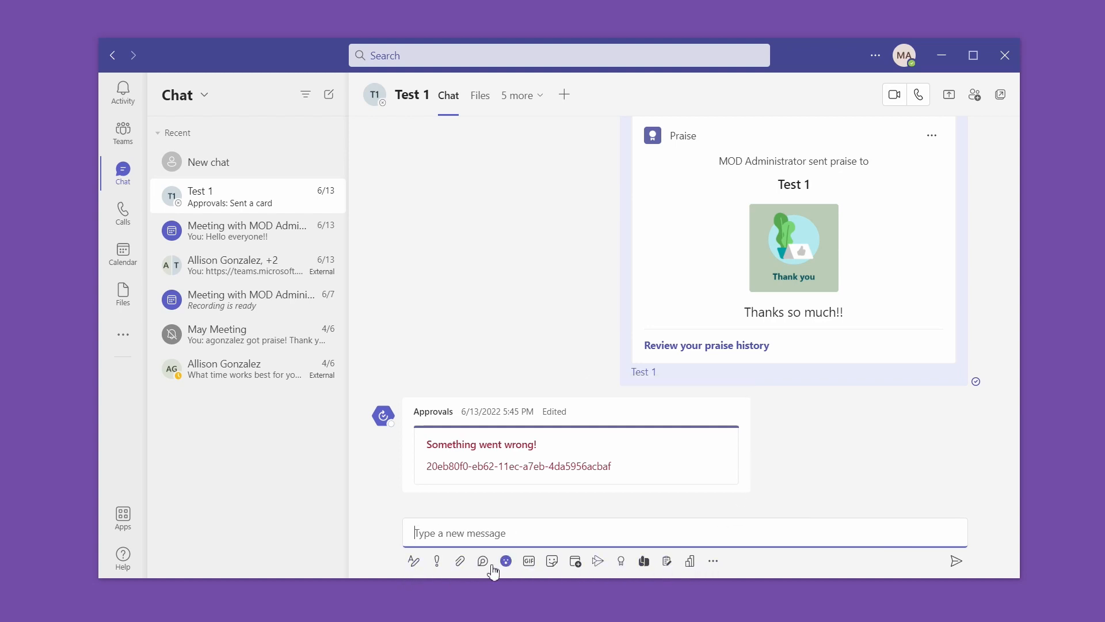
- Compose "Hey! How is everything going!" in the expanded editor with "Hey" bold, "How" italic and "is everything going" underlined
{"action": "left_click", "coordinate": [415, 561]}
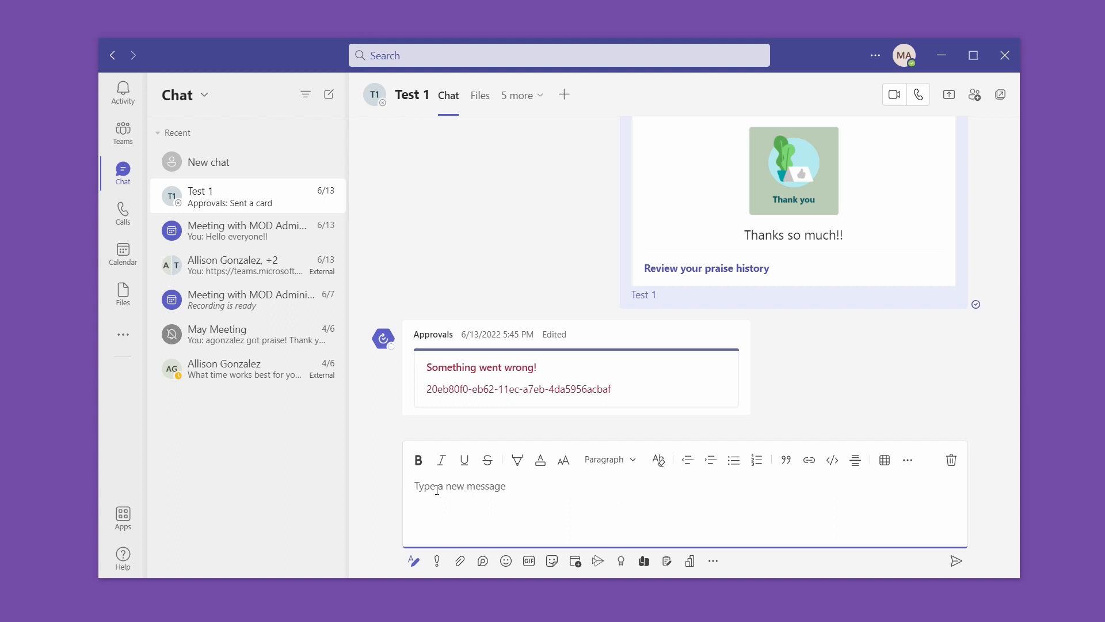
{"action": "type", "text": "ey! How is everything going!"}
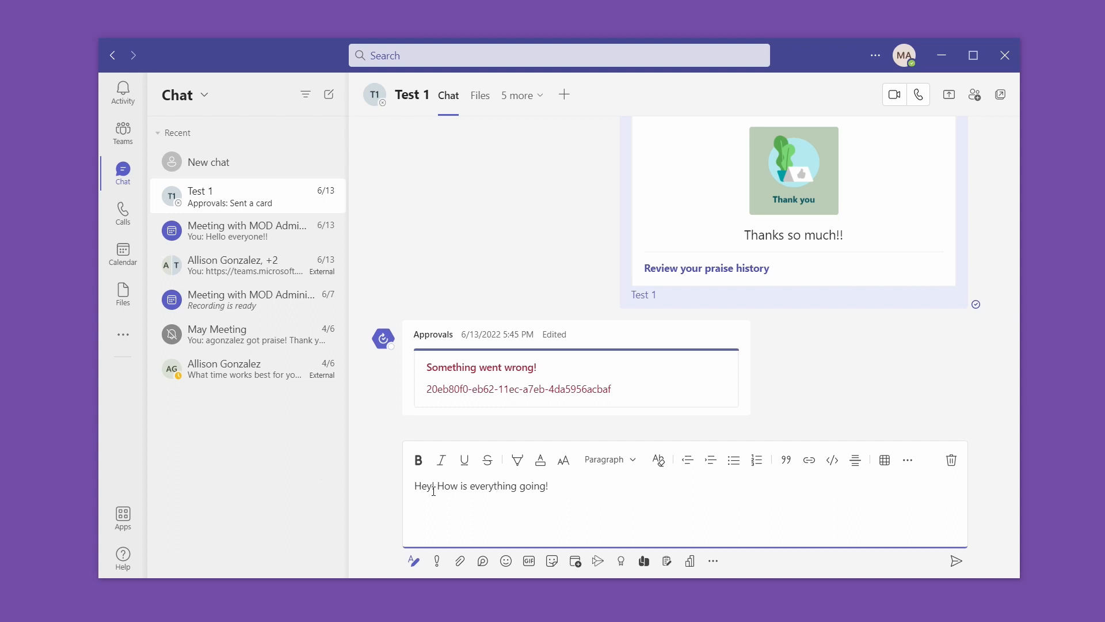
{"action": "double_click", "coordinate": [423, 487]}
{"action": "left_click", "coordinate": [419, 459]}
{"action": "double_click", "coordinate": [447, 486]}
{"action": "left_click", "coordinate": [441, 460]}
{"action": "left_click_drag", "start_coordinate": [462, 486], "coordinate": [546, 487]}
{"action": "left_click", "coordinate": [464, 459]}
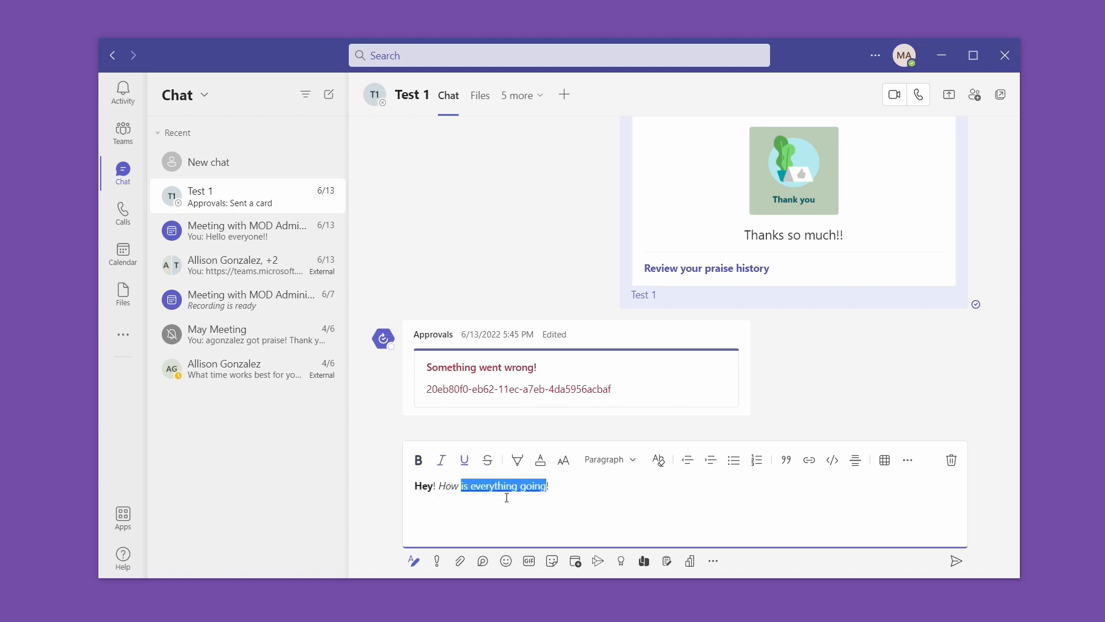
- Strike through "is everything going" and highlight it in light orange-red
{"action": "left_click", "coordinate": [489, 465]}
{"action": "left_click", "coordinate": [520, 468]}
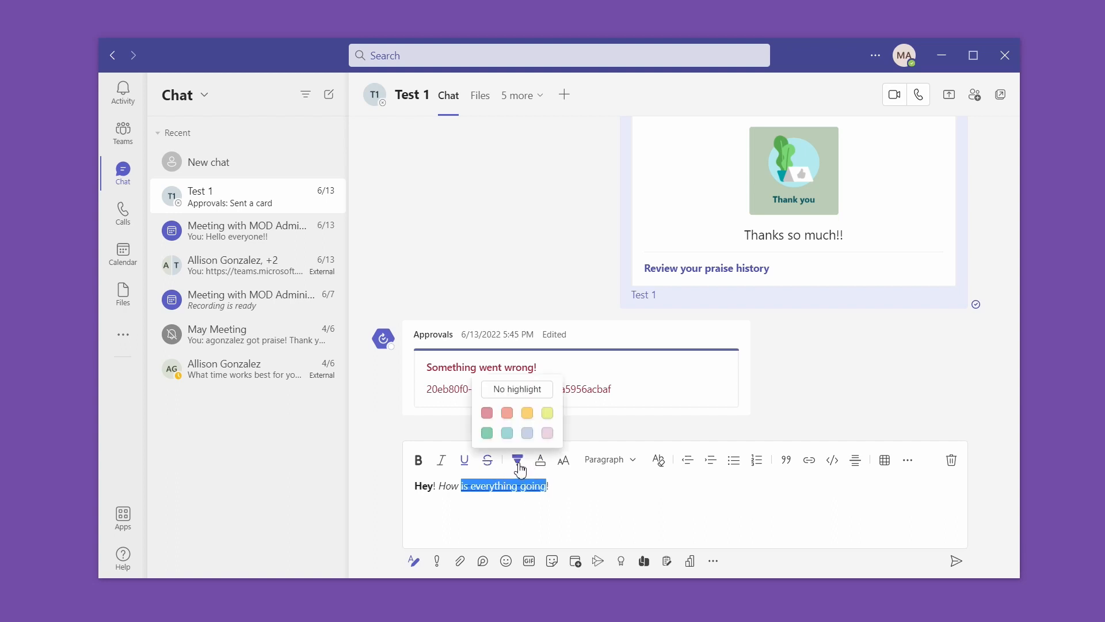
{"action": "left_click", "coordinate": [510, 415]}
{"action": "left_click", "coordinate": [501, 520]}
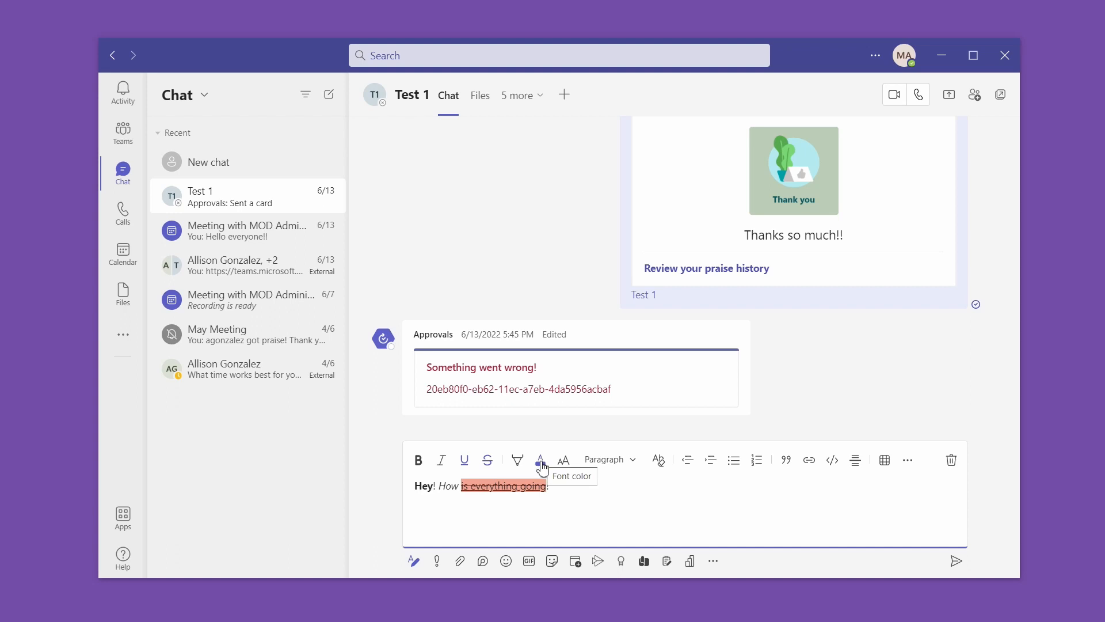
- Change the font color of "Hey" to magenta
{"action": "double_click", "coordinate": [423, 486]}
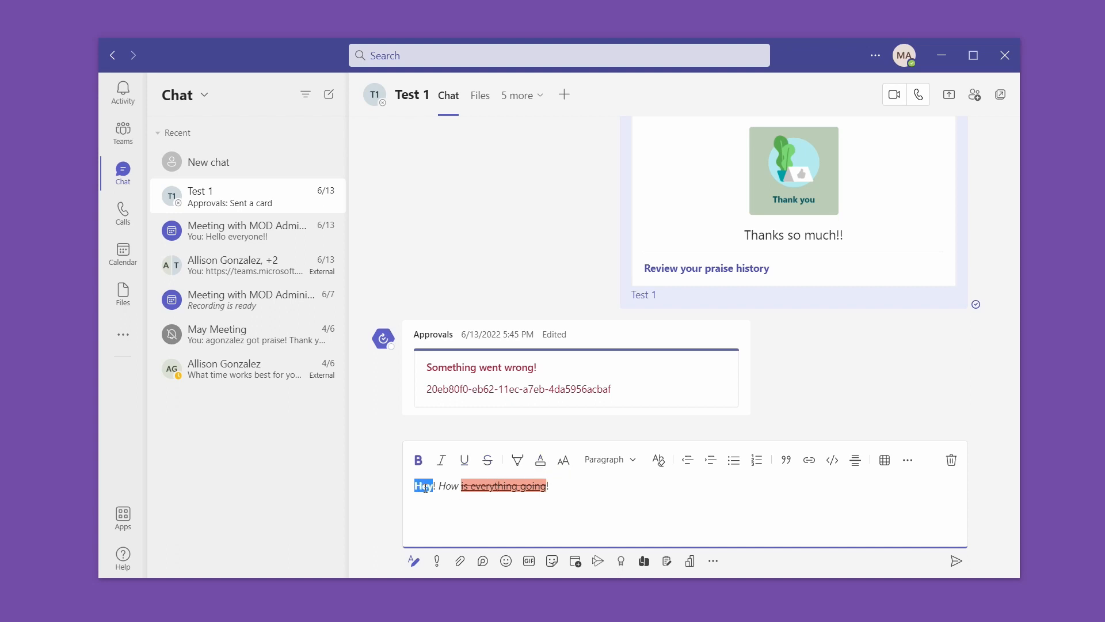
{"action": "left_click", "coordinate": [545, 470]}
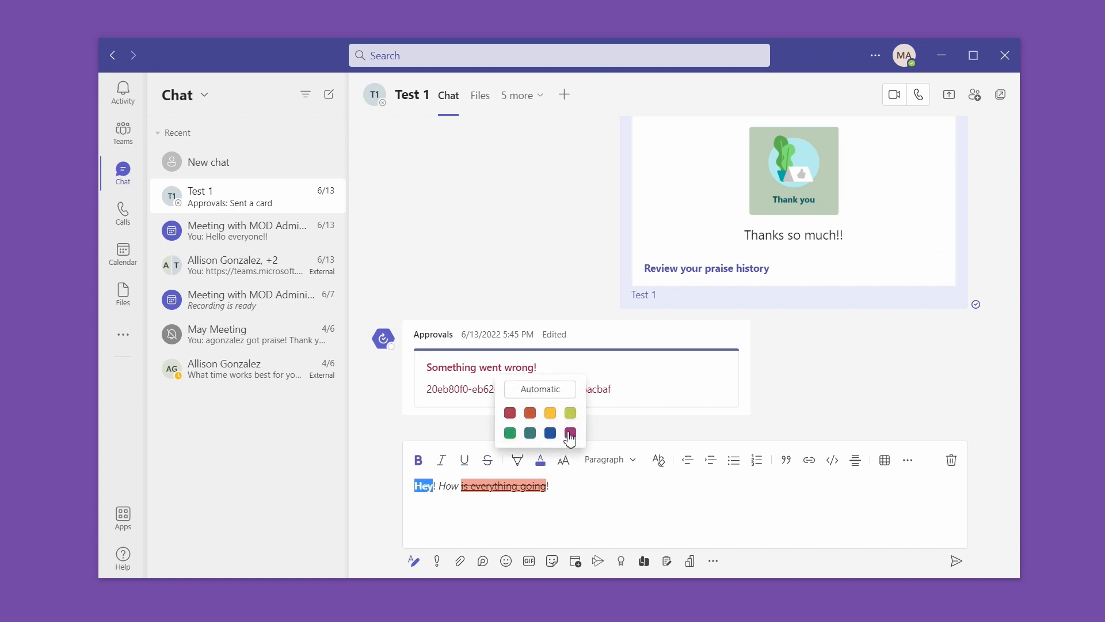
{"action": "left_click", "coordinate": [569, 433]}
{"action": "left_click", "coordinate": [539, 531]}
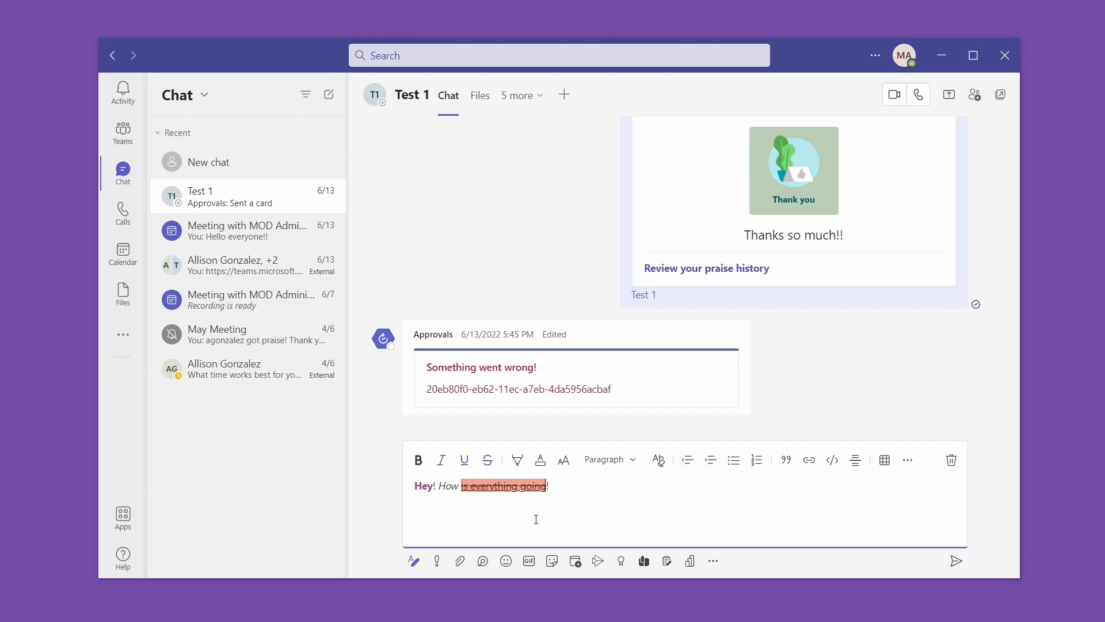
- View the available paragraph styles and send the formatted message in the Test 1 chat
{"action": "left_click", "coordinate": [610, 460]}
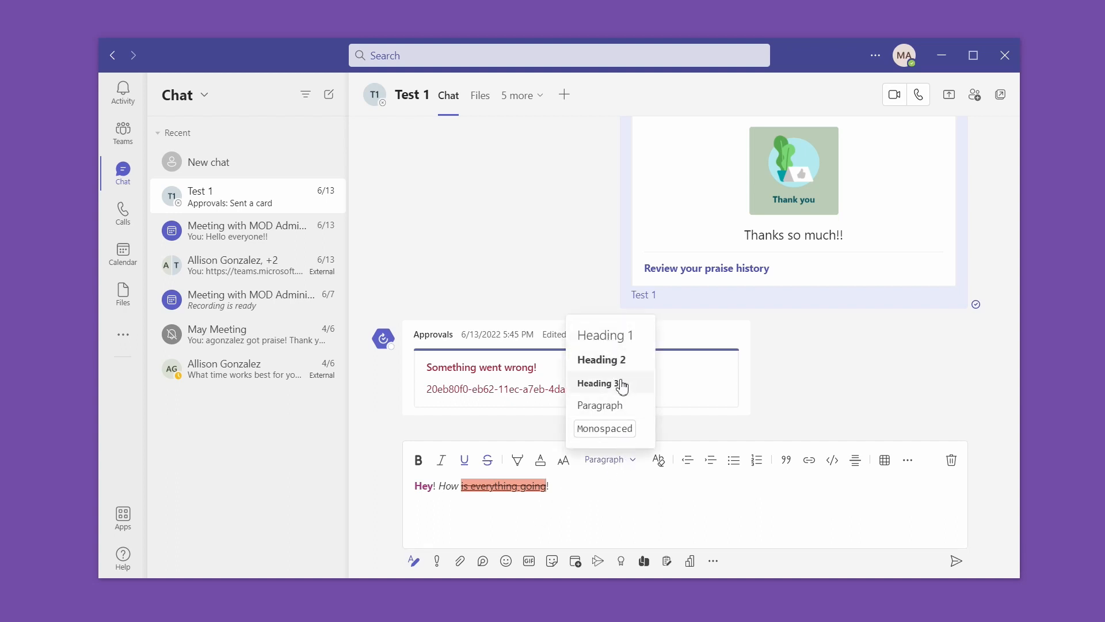
{"action": "left_click", "coordinate": [567, 486]}
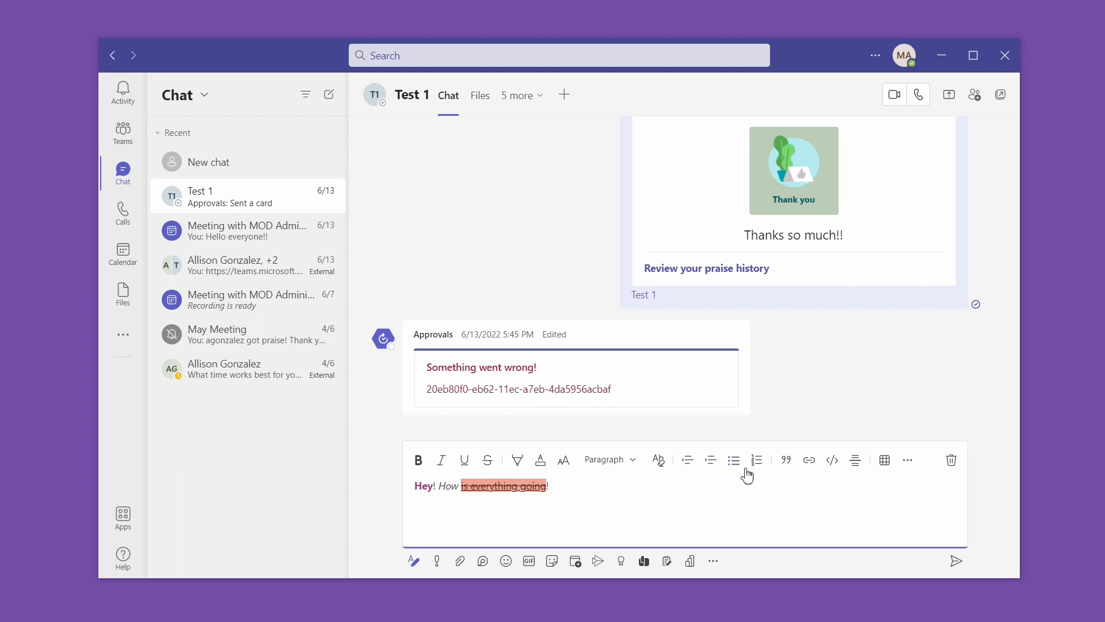
{"action": "left_click", "coordinate": [958, 563]}
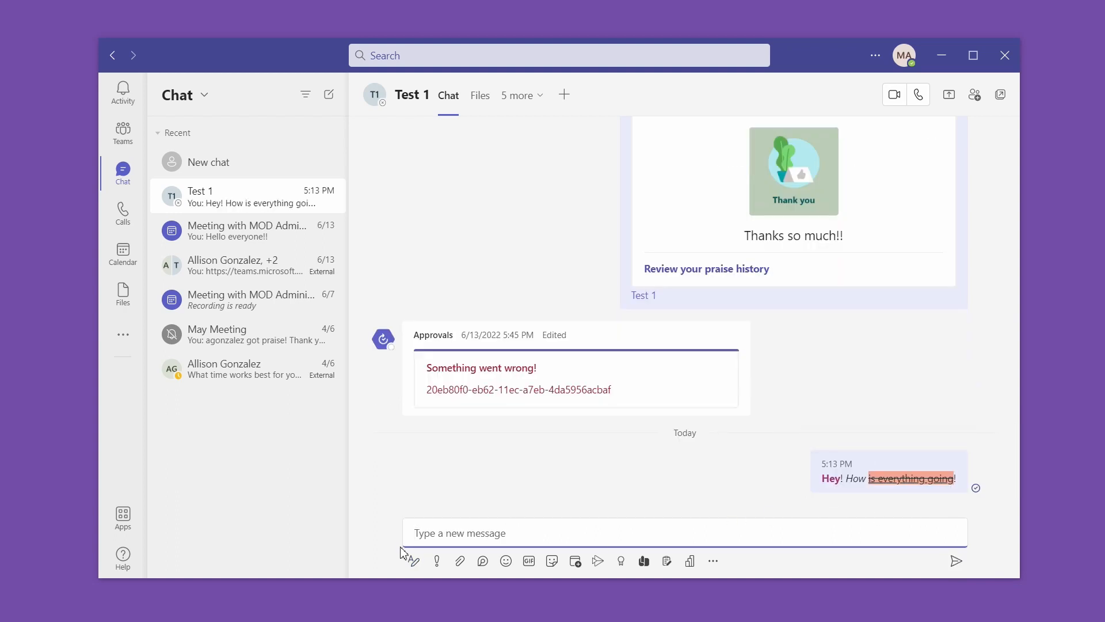
- Compose "contain the content!" as a quote block and send it in the Test 1 chat
{"action": "left_click", "coordinate": [414, 561]}
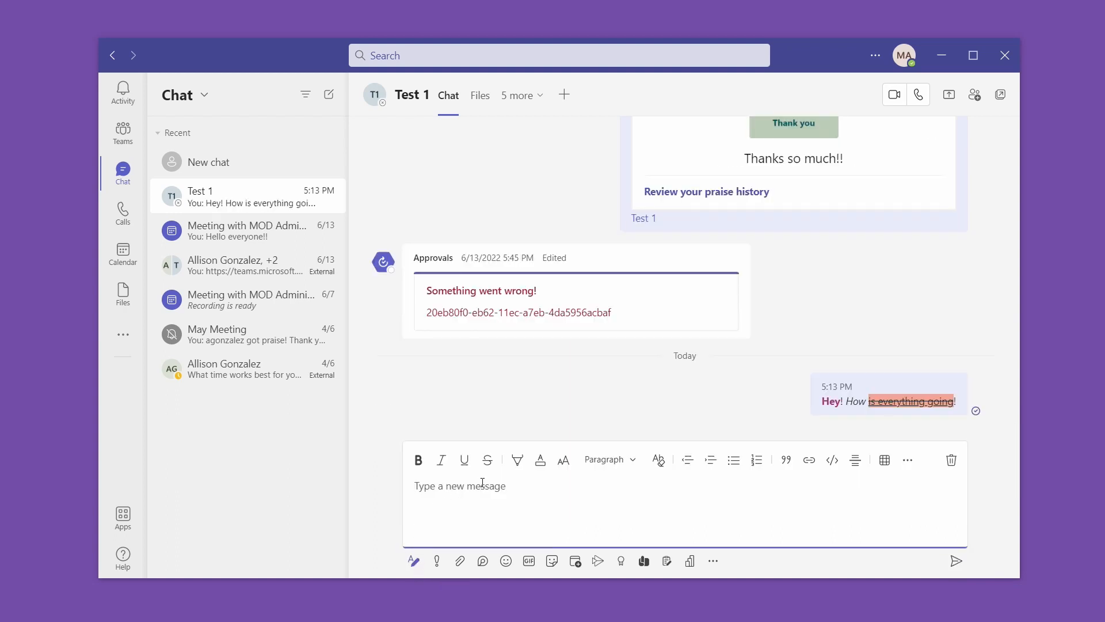
{"action": "left_click", "coordinate": [796, 463]}
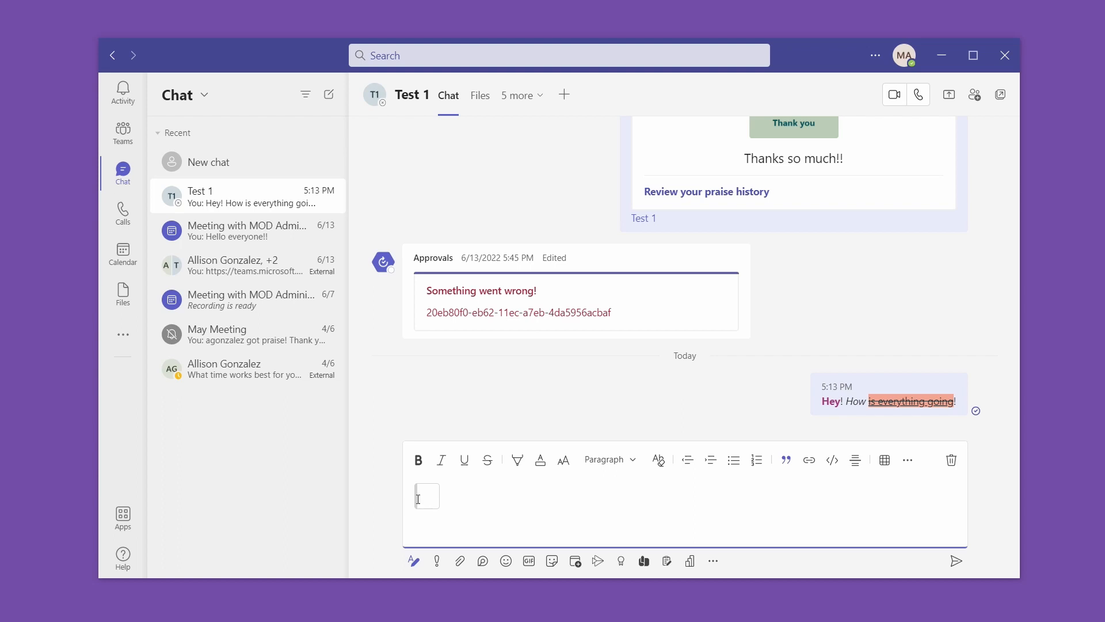
{"action": "type", "text": "contain the content!"}
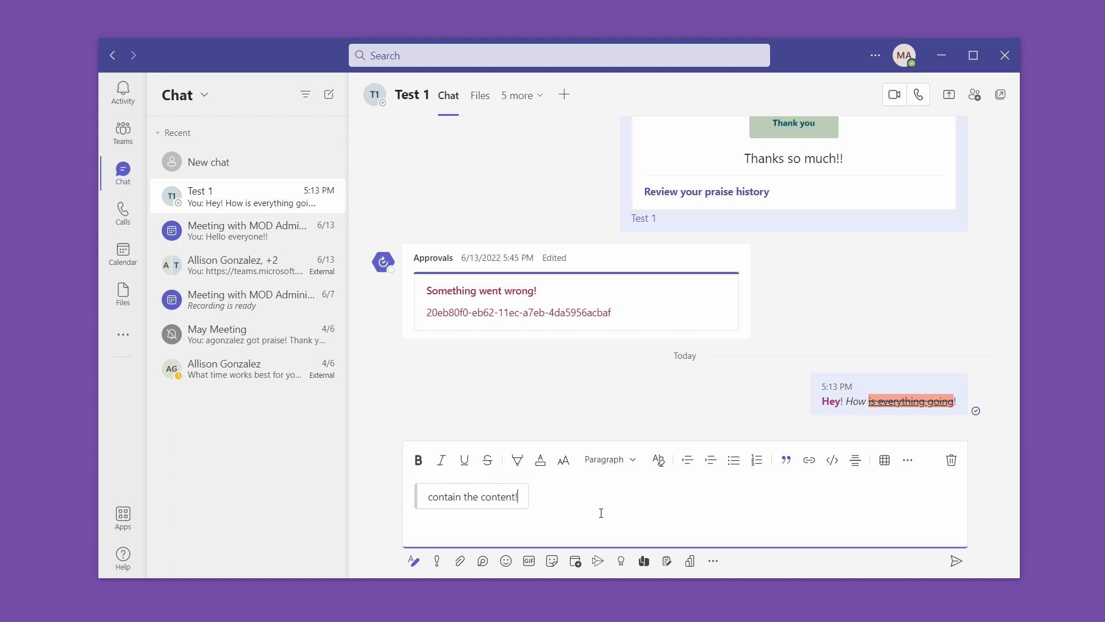
{"action": "left_click", "coordinate": [956, 561]}
{"action": "mouse_move", "coordinate": [866, 472]}
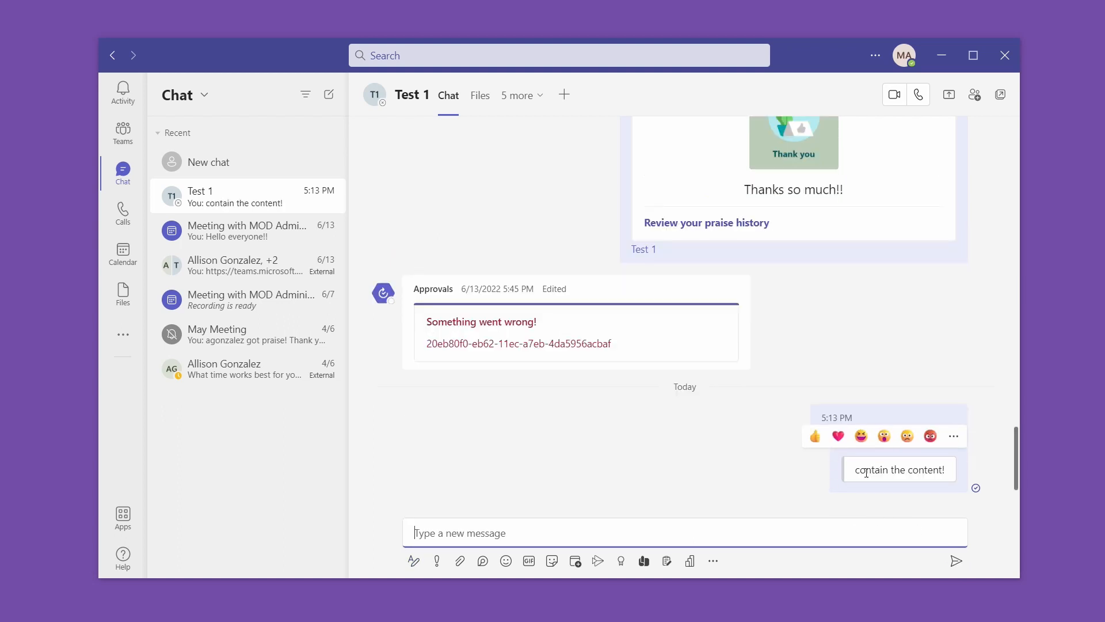
- Expand the message editor, view the link insertion fields and cancel the link
{"action": "left_click", "coordinate": [414, 561]}
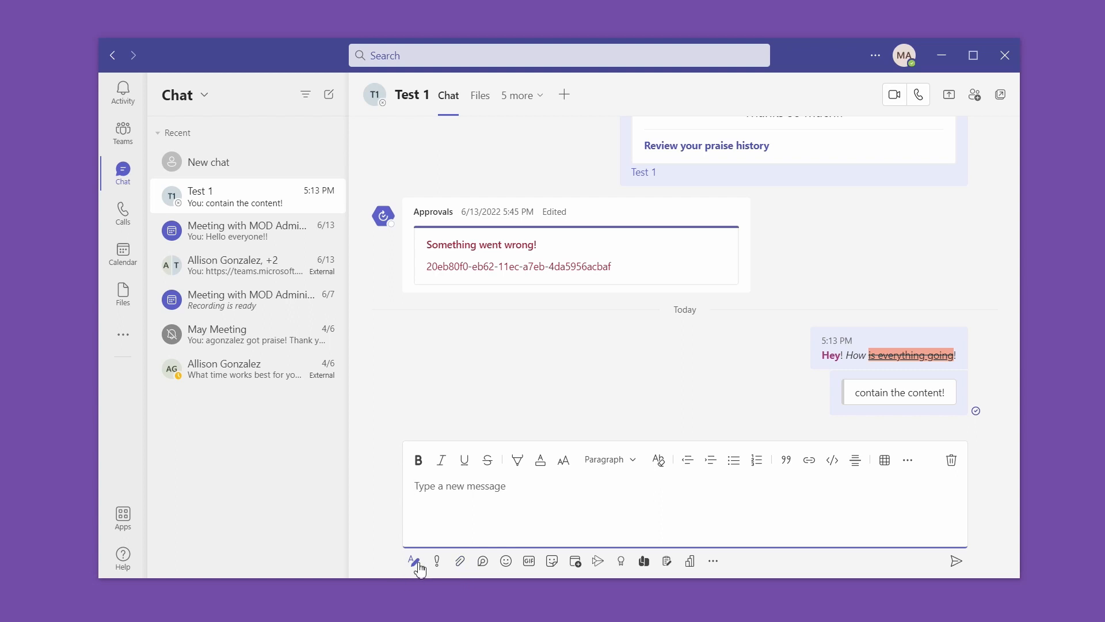
{"action": "left_click", "coordinate": [809, 461]}
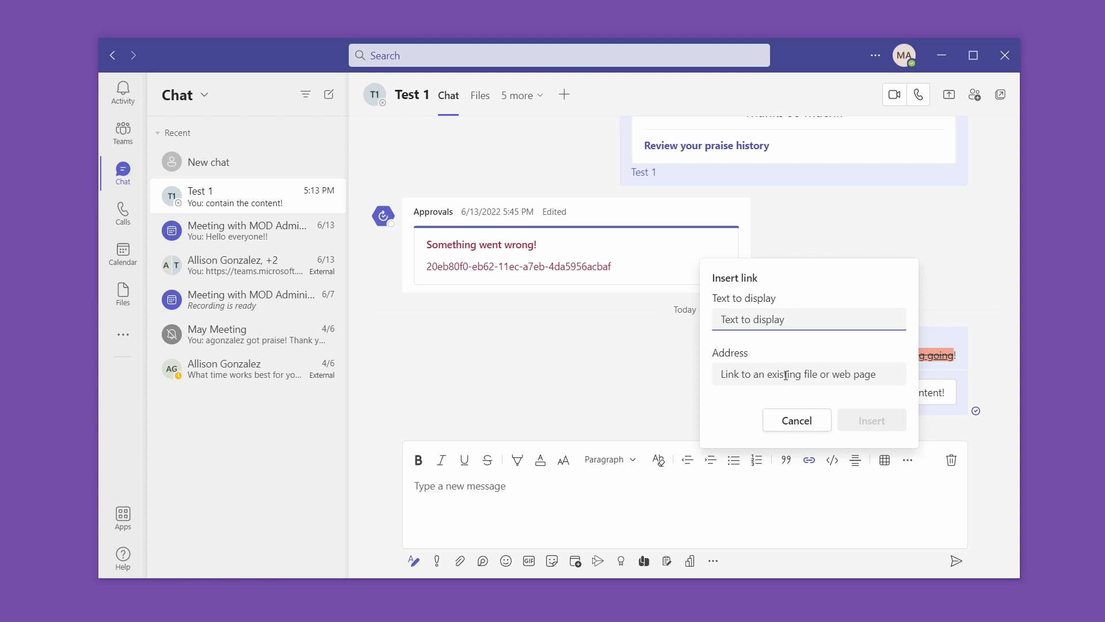
{"action": "left_click", "coordinate": [814, 427]}
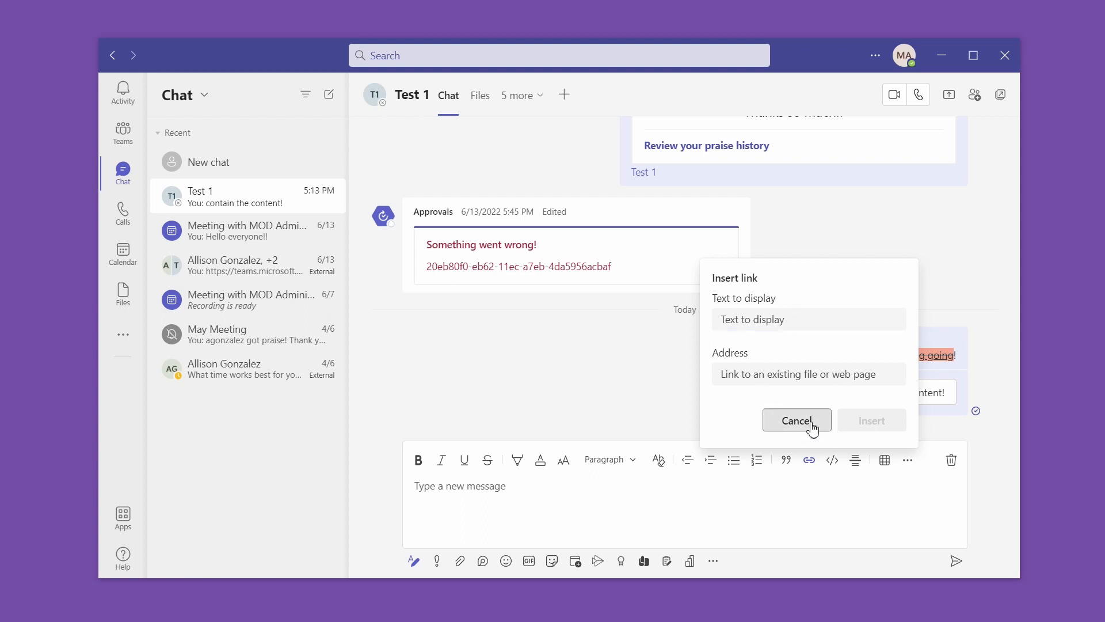
- Open a new code snippet and examine the programming languages available for it, from Text through YAML
{"action": "left_click", "coordinate": [833, 460]}
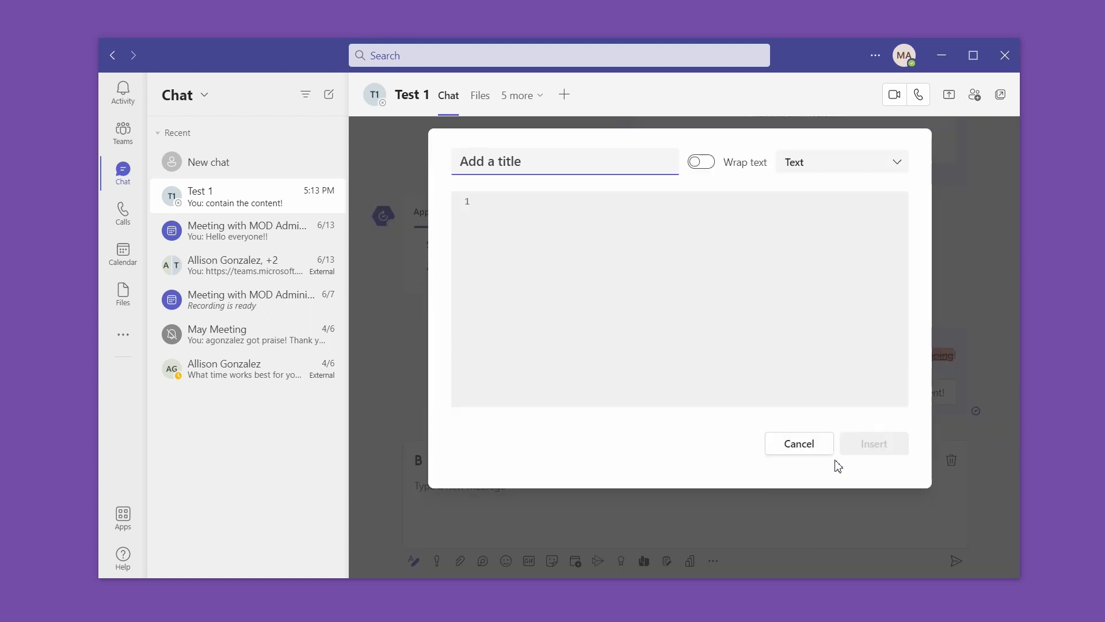
{"action": "left_click", "coordinate": [867, 165]}
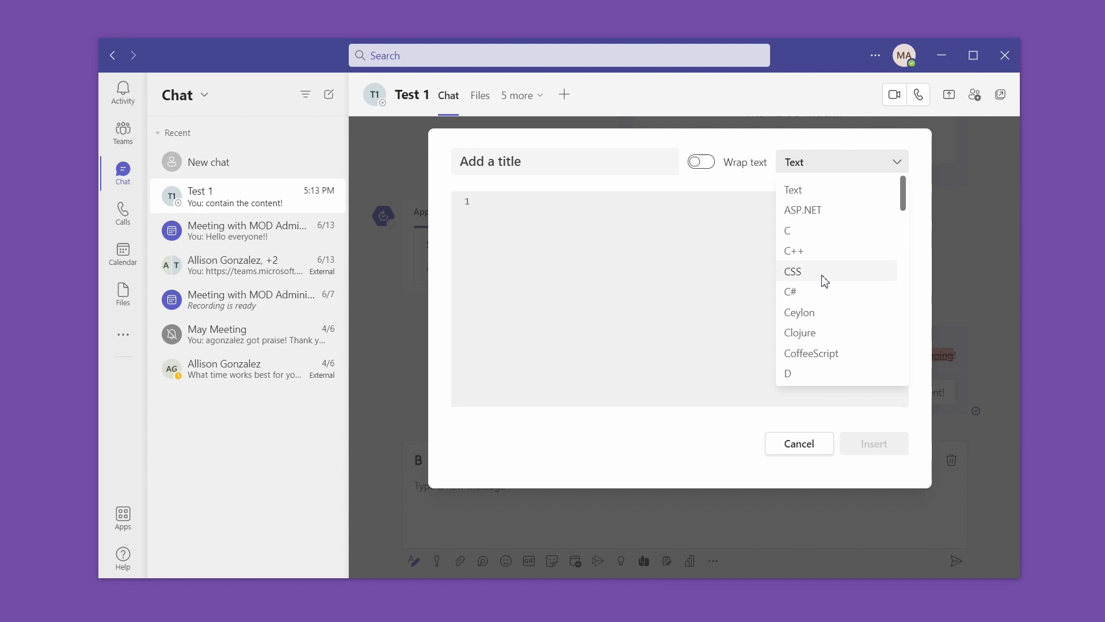
{"action": "scroll", "coordinate": [819, 233], "scroll_direction": "down", "scroll_amount": 3}
{"action": "scroll", "coordinate": [819, 241], "scroll_direction": "down", "scroll_amount": 5}
{"action": "scroll", "coordinate": [819, 241], "scroll_direction": "down", "scroll_amount": 3}
{"action": "scroll", "coordinate": [825, 244], "scroll_direction": "down", "scroll_amount": 4}
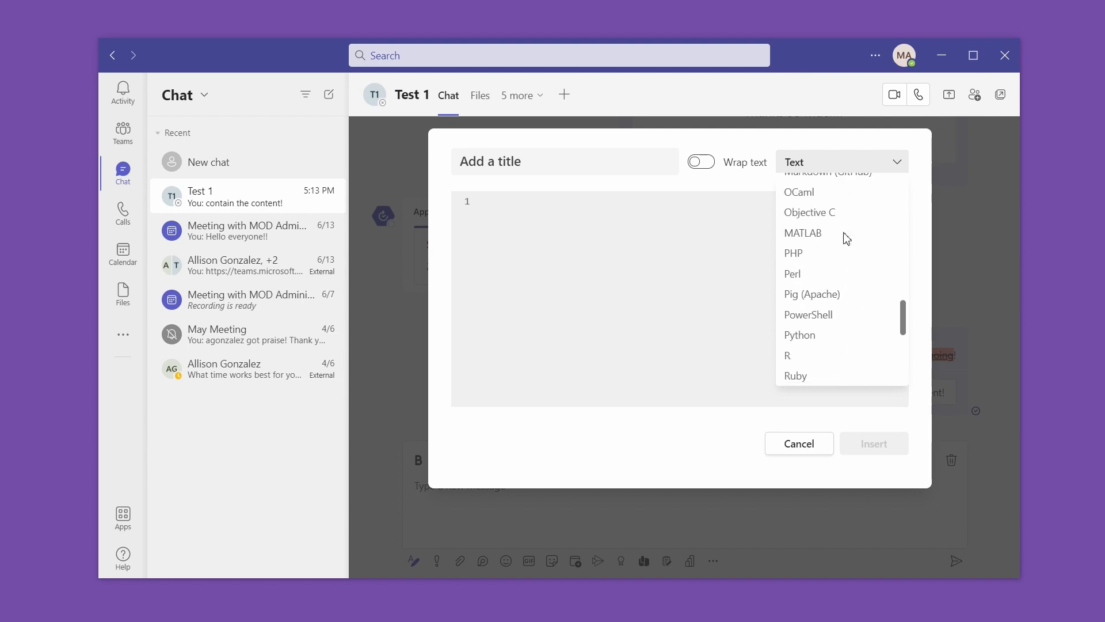
{"action": "scroll", "coordinate": [847, 239], "scroll_direction": "down", "scroll_amount": 4}
{"action": "scroll", "coordinate": [846, 236], "scroll_direction": "down", "scroll_amount": 3}
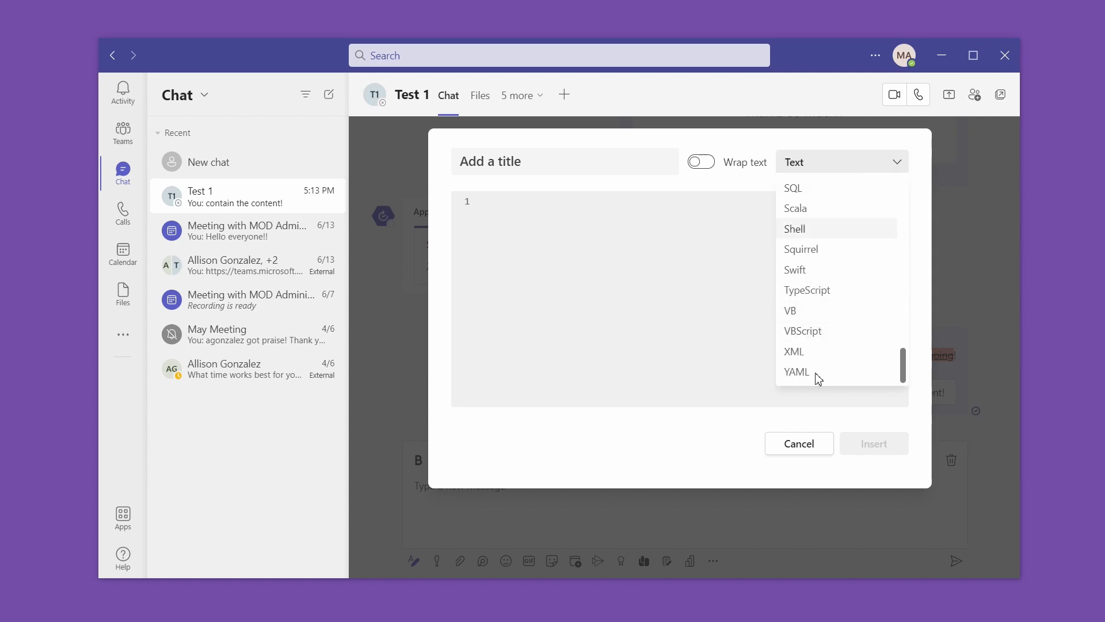
{"action": "left_click", "coordinate": [677, 252]}
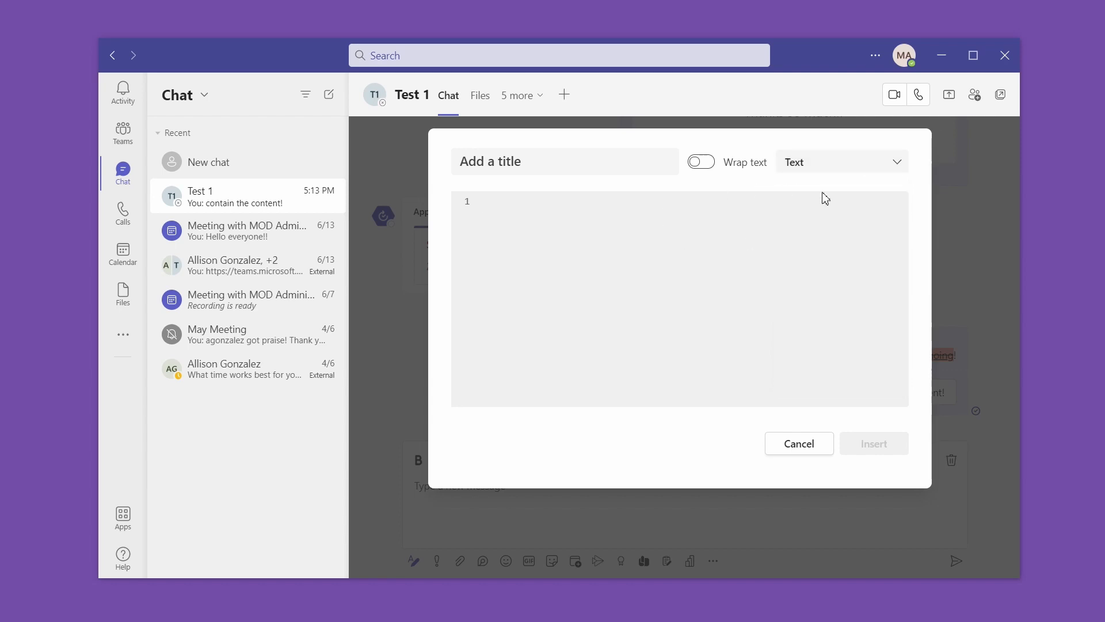
- Try CSS and C# as the code snippet's language, check the text wrapping setting, and cancel the snippet
{"action": "left_click", "coordinate": [899, 168]}
{"action": "left_click", "coordinate": [823, 272]}
{"action": "left_click", "coordinate": [900, 167]}
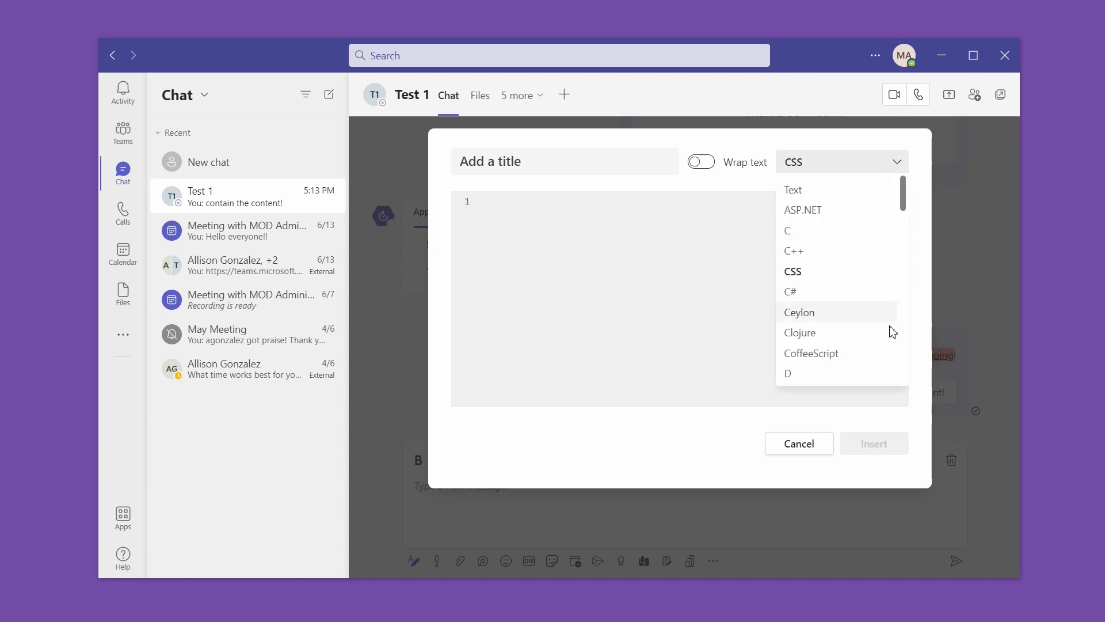
{"action": "left_click", "coordinate": [707, 166]}
{"action": "left_click", "coordinate": [706, 165]}
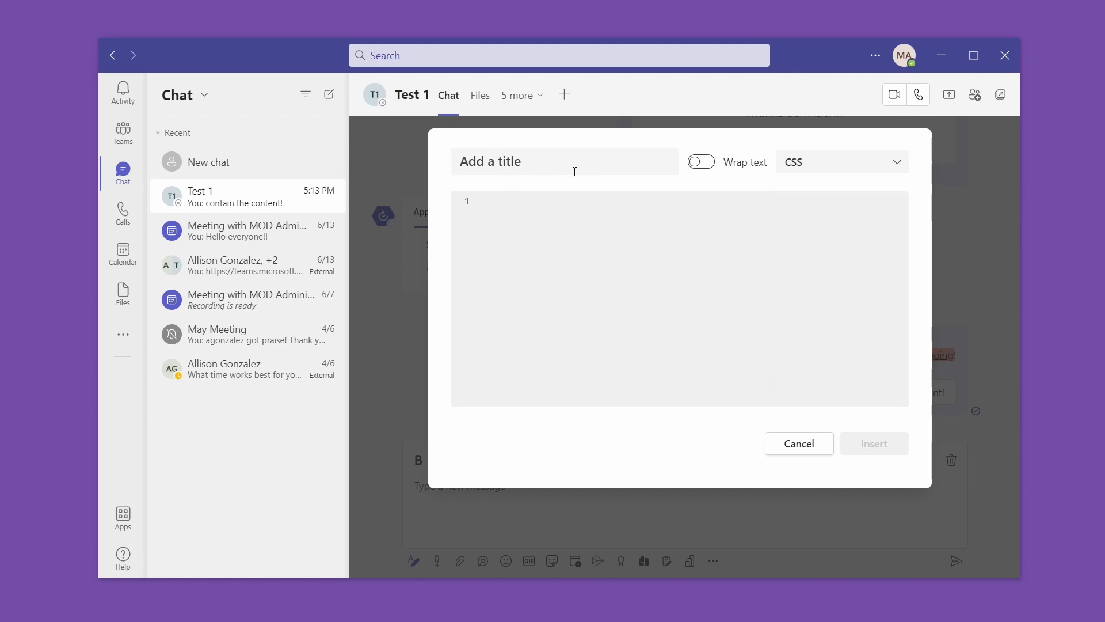
{"action": "left_click", "coordinate": [881, 171]}
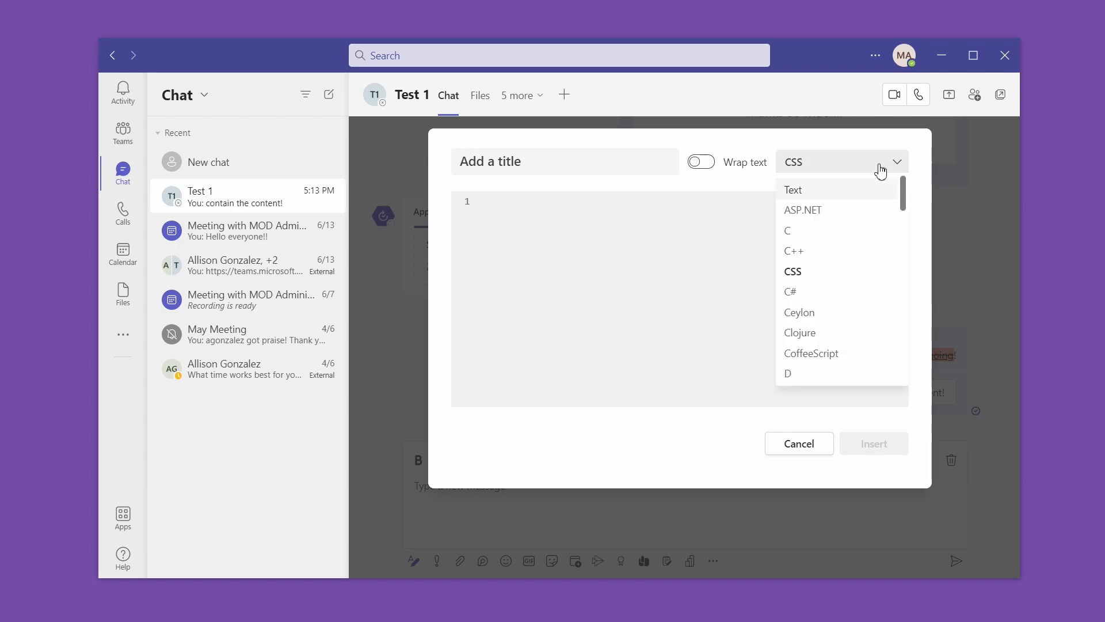
{"action": "left_click", "coordinate": [820, 300]}
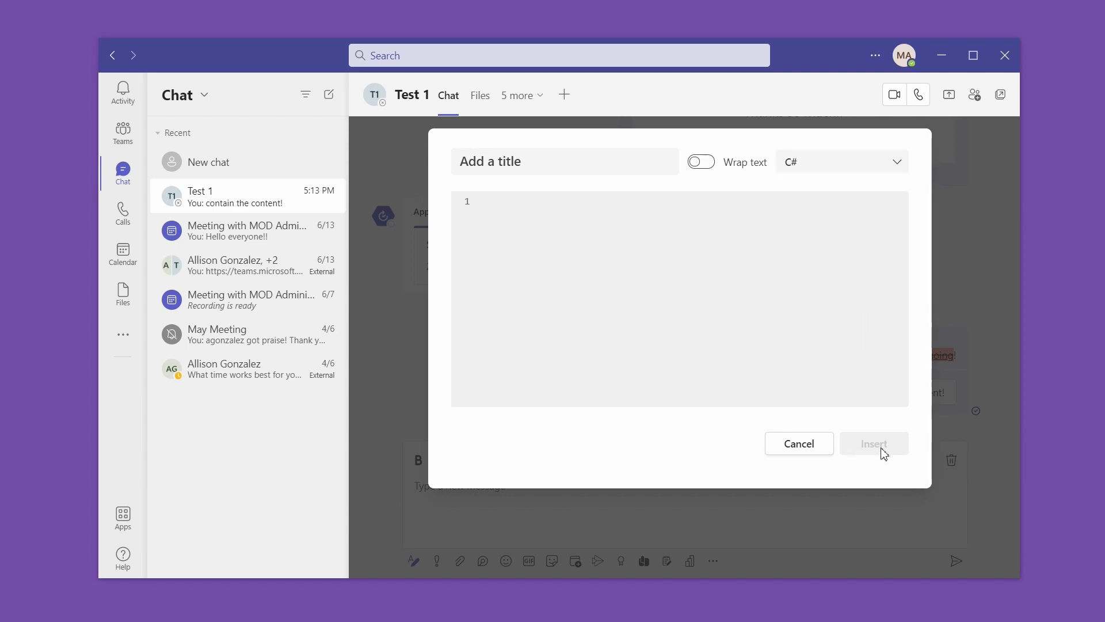
{"action": "left_click", "coordinate": [810, 450]}
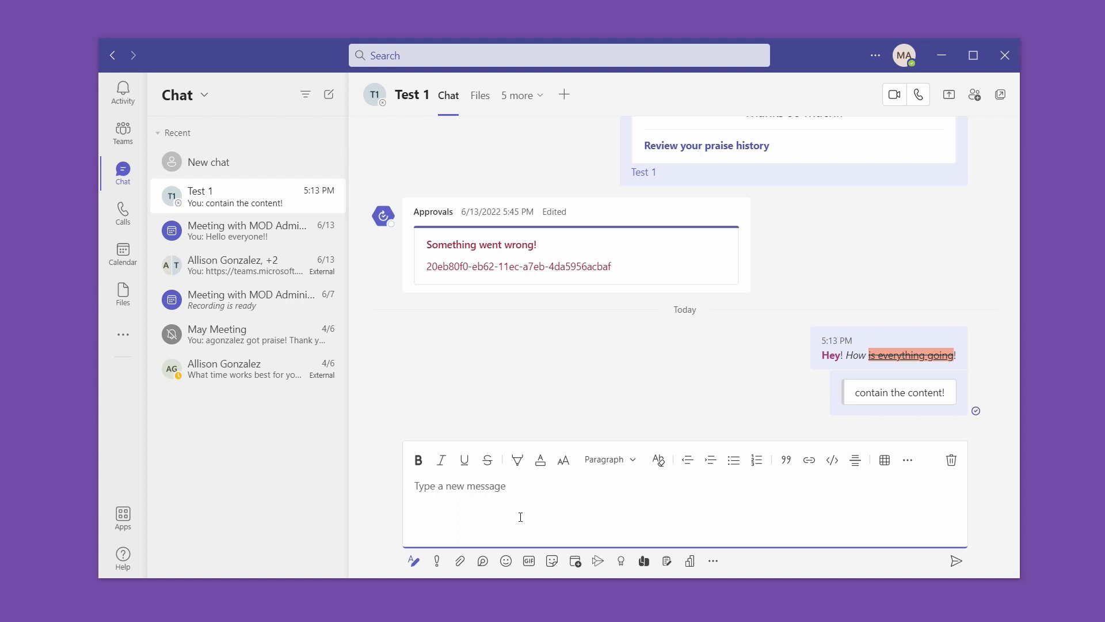
- Examine the delivery options, file attachment sources and emojis offered for a new message in the Test 1 chat
{"action": "left_click", "coordinate": [438, 561]}
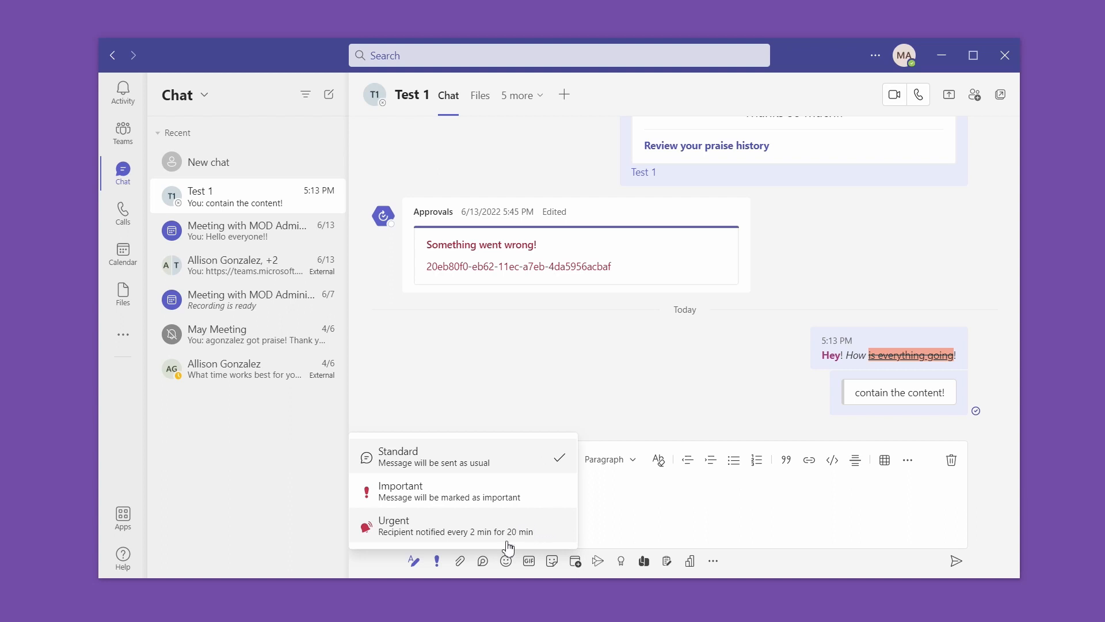
{"action": "left_click", "coordinate": [461, 563]}
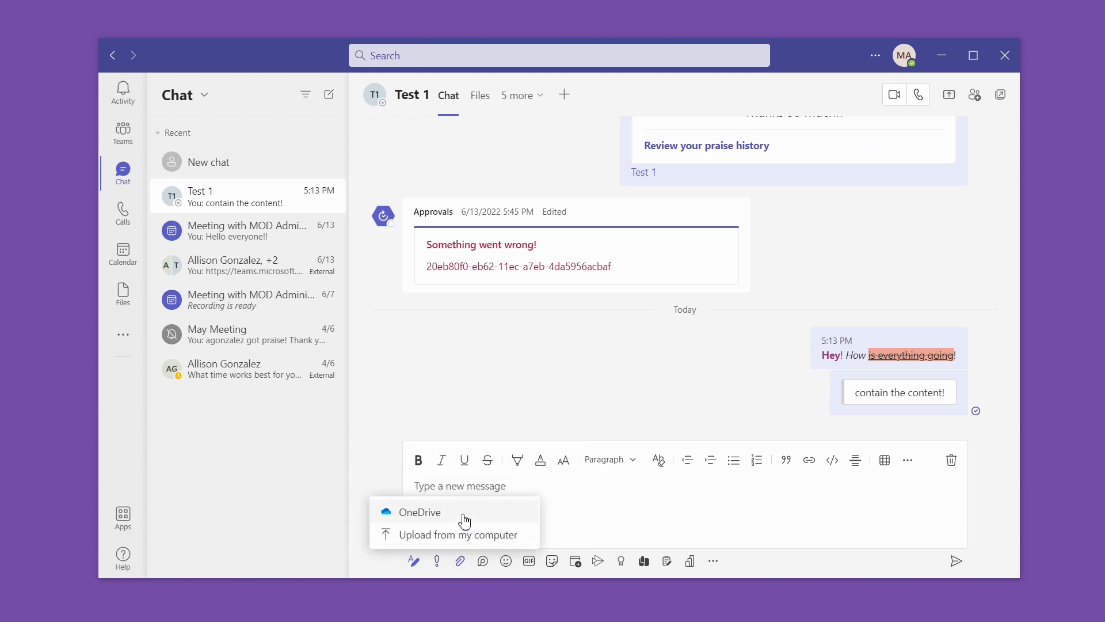
{"action": "left_click", "coordinate": [506, 562]}
{"action": "scroll", "coordinate": [535, 322], "scroll_direction": "down", "scroll_amount": 15}
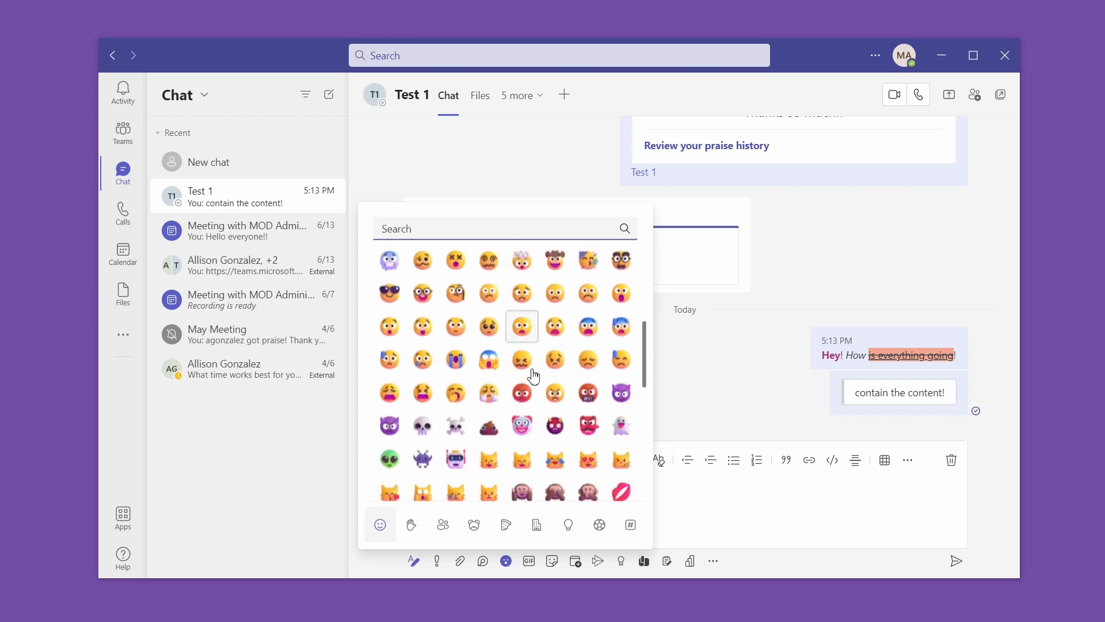
- Browse the GIF gallery, search it for "hello" and clear the search
{"action": "left_click", "coordinate": [529, 561]}
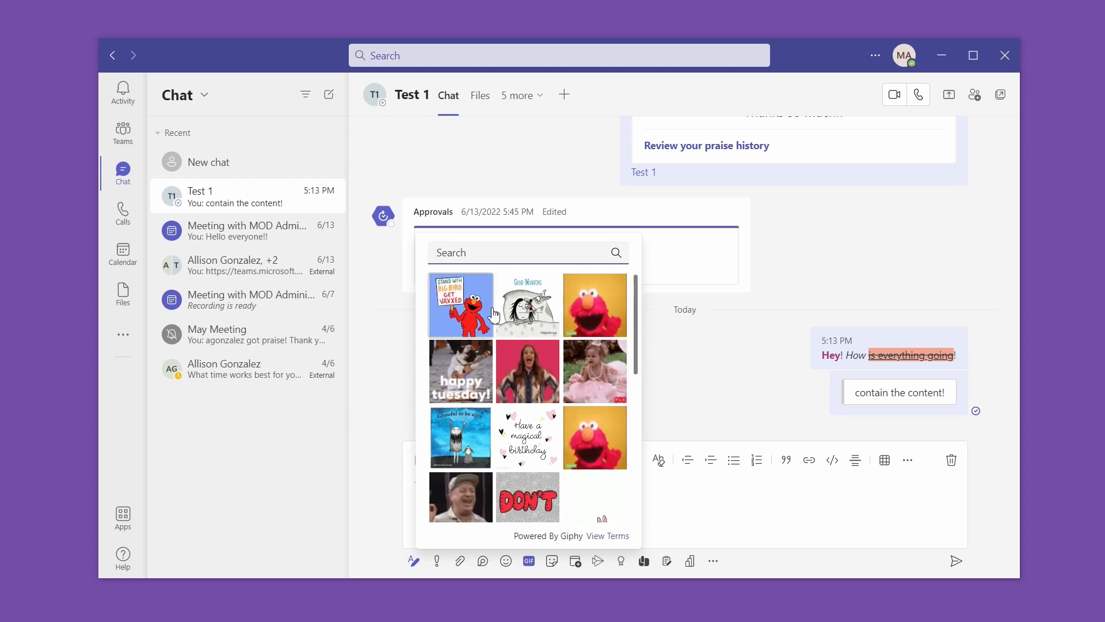
{"action": "scroll", "coordinate": [526, 340], "scroll_direction": "down", "scroll_amount": 2}
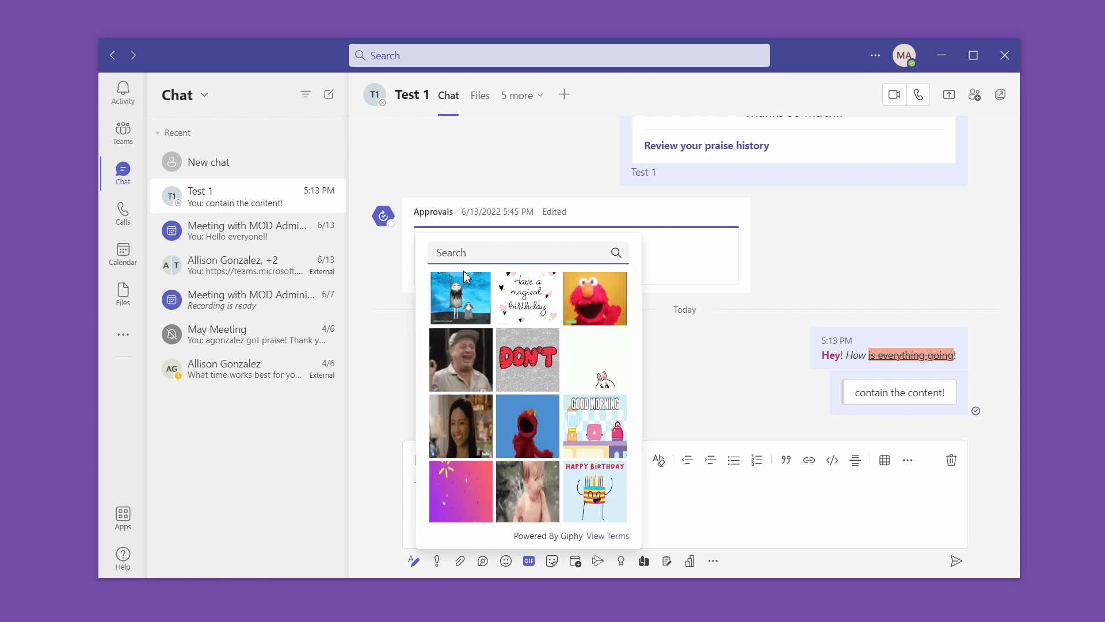
{"action": "type", "text": "hello"}
{"action": "key", "text": "BackSpace"}
{"action": "key", "text": "BackSpace"}
{"action": "key", "text": "BackSpace"}
{"action": "key", "text": "BackSpace"}
{"action": "key", "text": "BackSpace"}
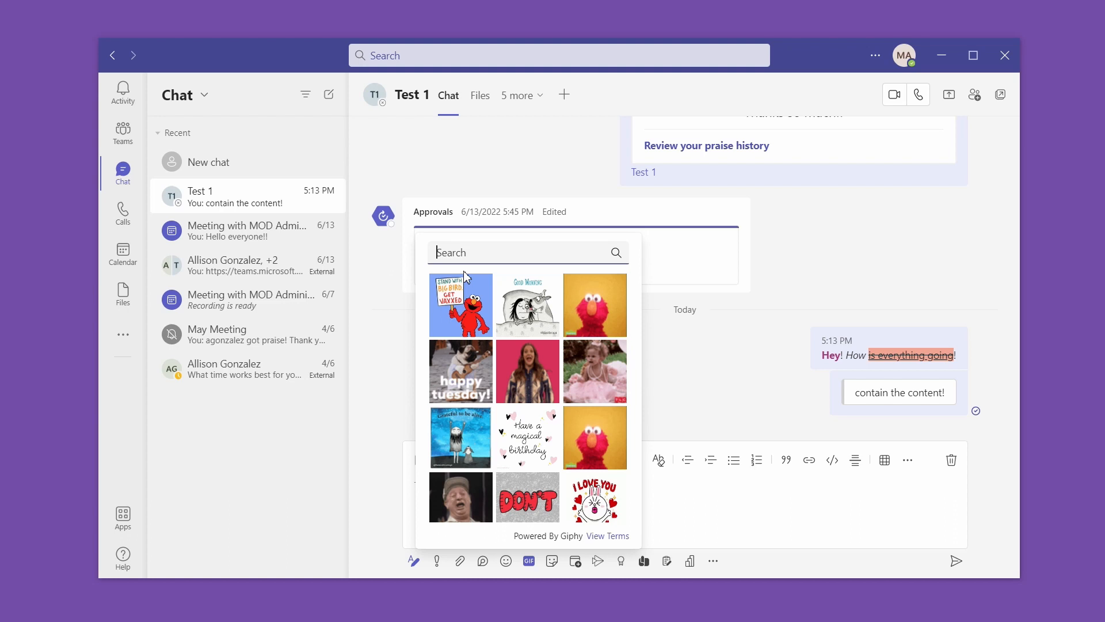
- Browse the Popular, Clippy, Office Drama and Meme stickers, view a meme's caption fields and dismiss the sticker picker
{"action": "left_click", "coordinate": [553, 564]}
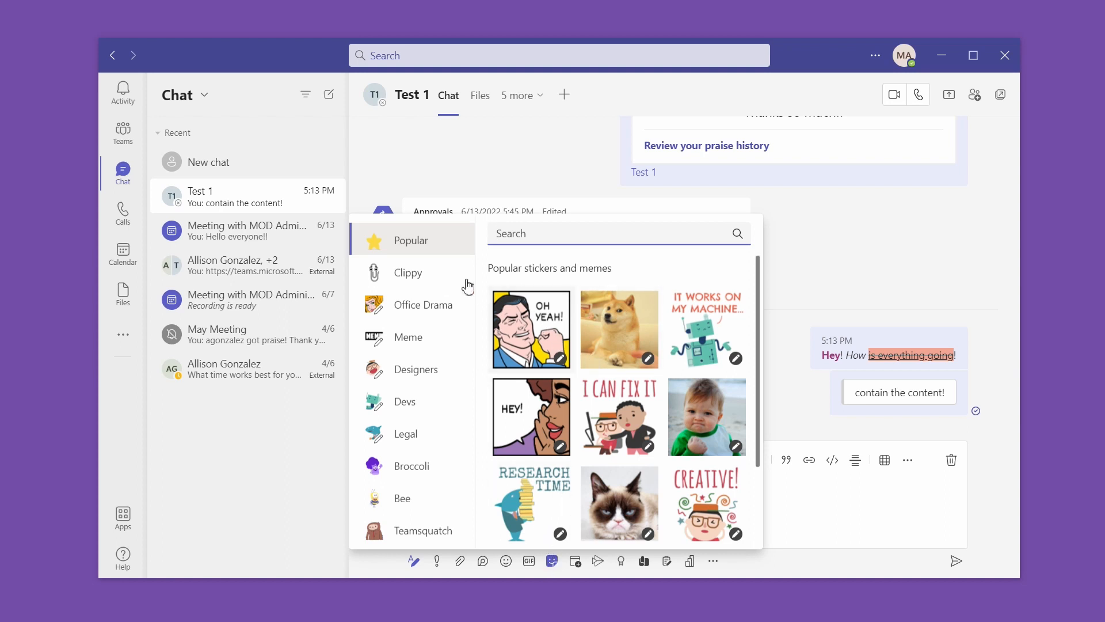
{"action": "scroll", "coordinate": [575, 346], "scroll_direction": "down", "scroll_amount": 2}
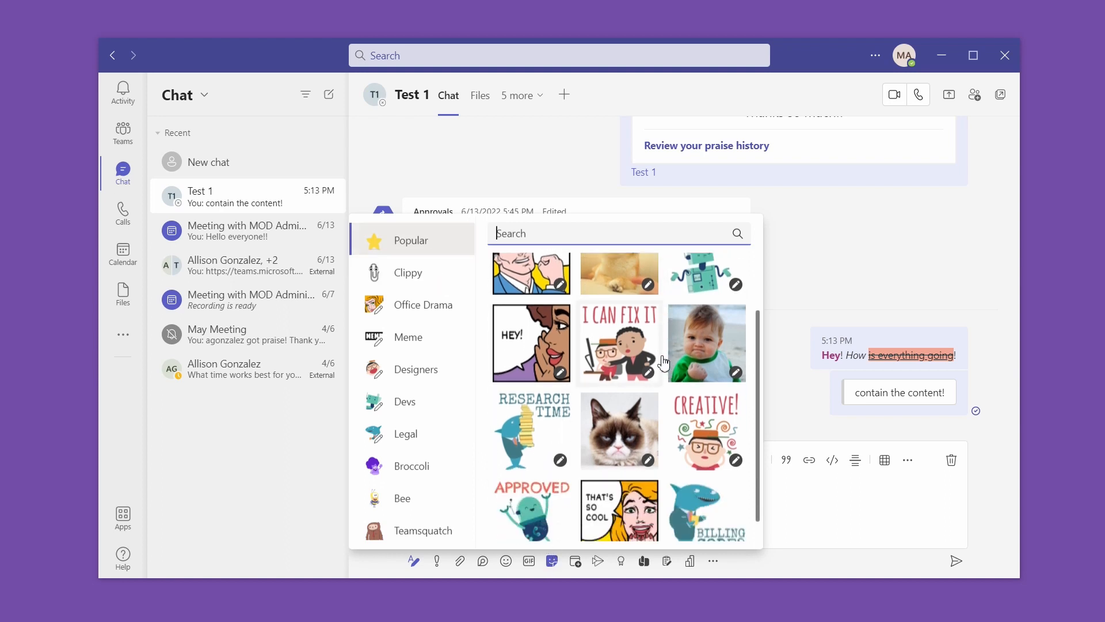
{"action": "left_click", "coordinate": [422, 289]}
{"action": "left_click", "coordinate": [424, 310]}
{"action": "left_click", "coordinate": [425, 349]}
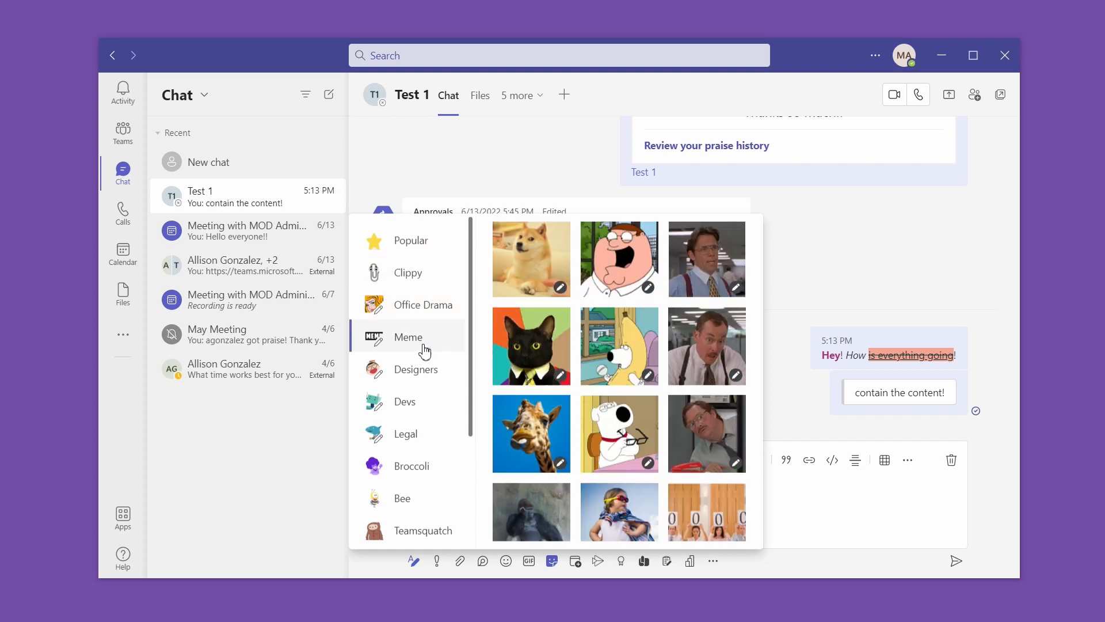
{"action": "scroll", "coordinate": [652, 329], "scroll_direction": "down", "scroll_amount": 5}
{"action": "scroll", "coordinate": [653, 330], "scroll_direction": "up", "scroll_amount": 5}
{"action": "left_click", "coordinate": [728, 351]}
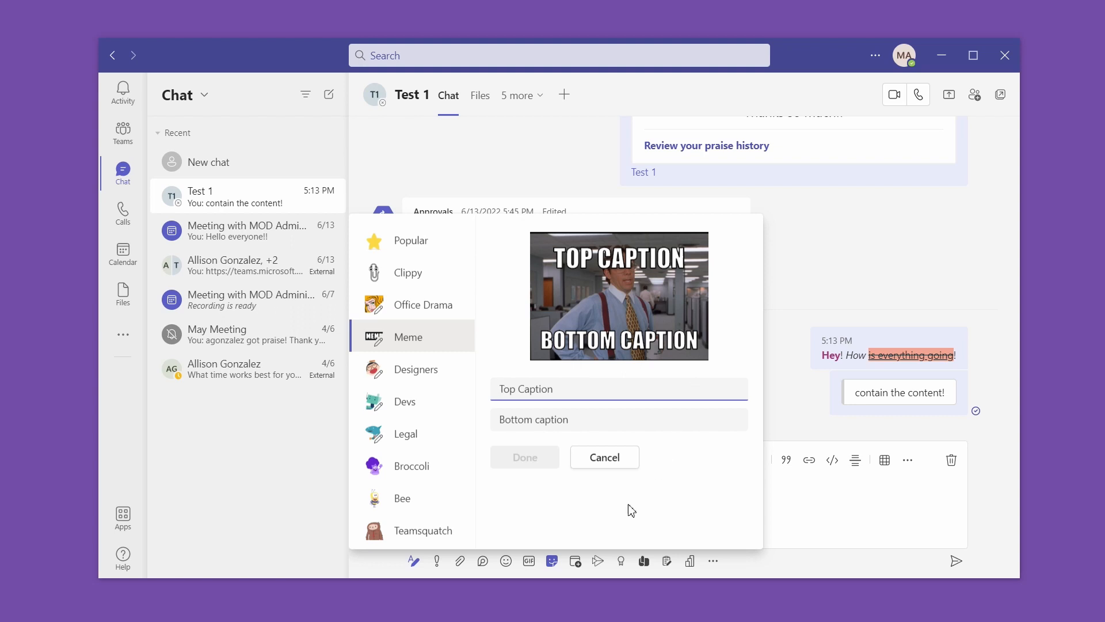
{"action": "left_click", "coordinate": [798, 569]}
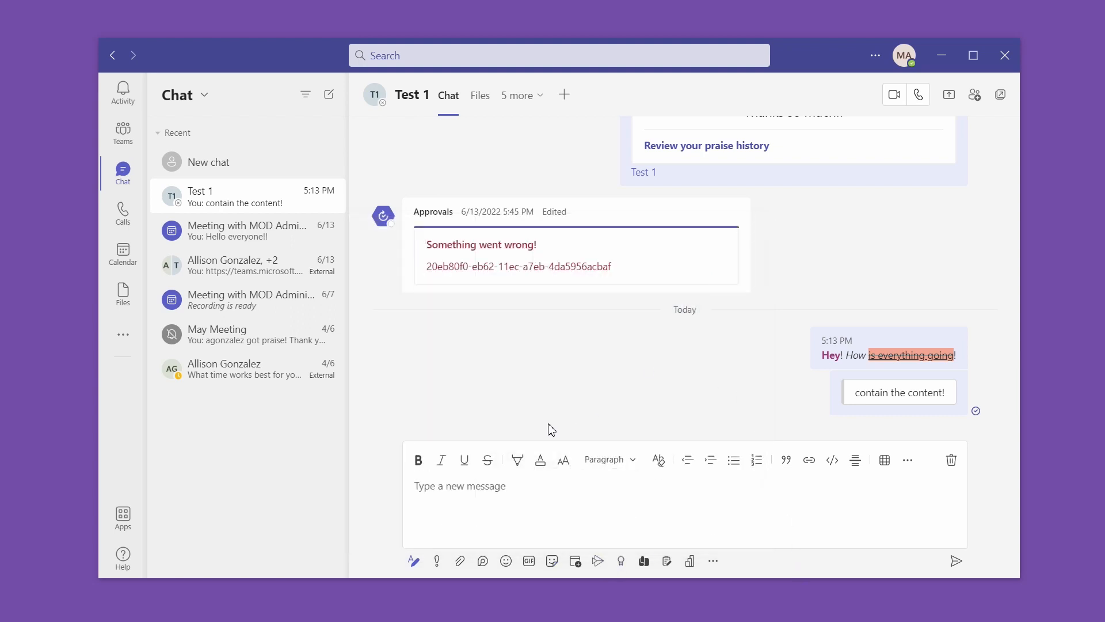
- View the new meeting form started from the Test 1 chat and close it without sending
{"action": "left_click", "coordinate": [577, 565]}
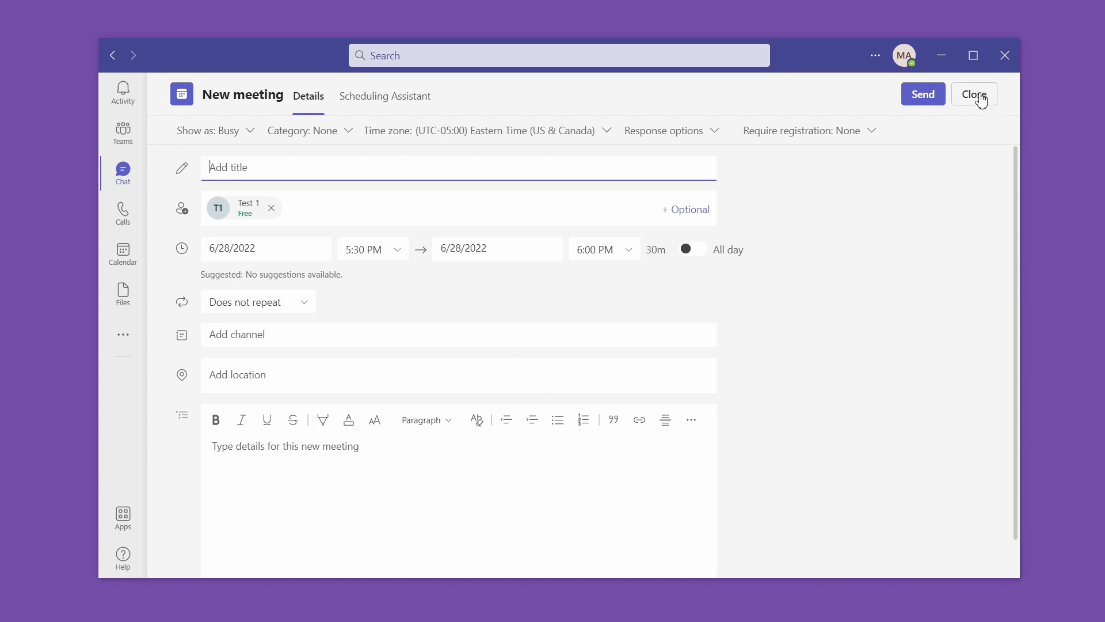
{"action": "scroll", "coordinate": [375, 311], "scroll_direction": "down", "scroll_amount": 1}
{"action": "scroll", "coordinate": [374, 312], "scroll_direction": "up", "scroll_amount": 1}
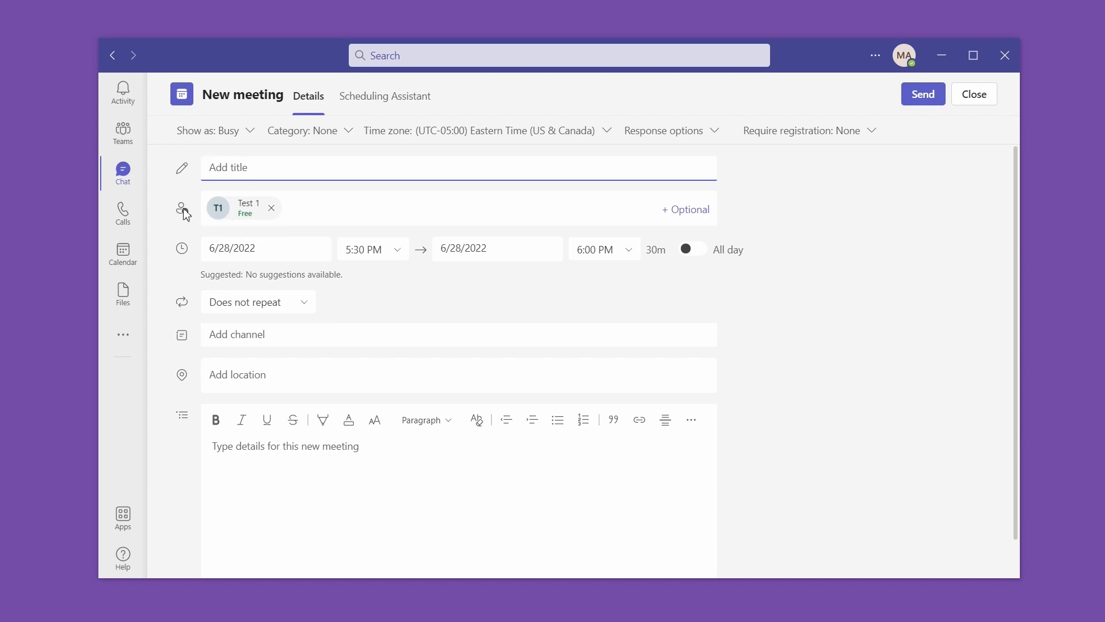
{"action": "left_click", "coordinate": [978, 102]}
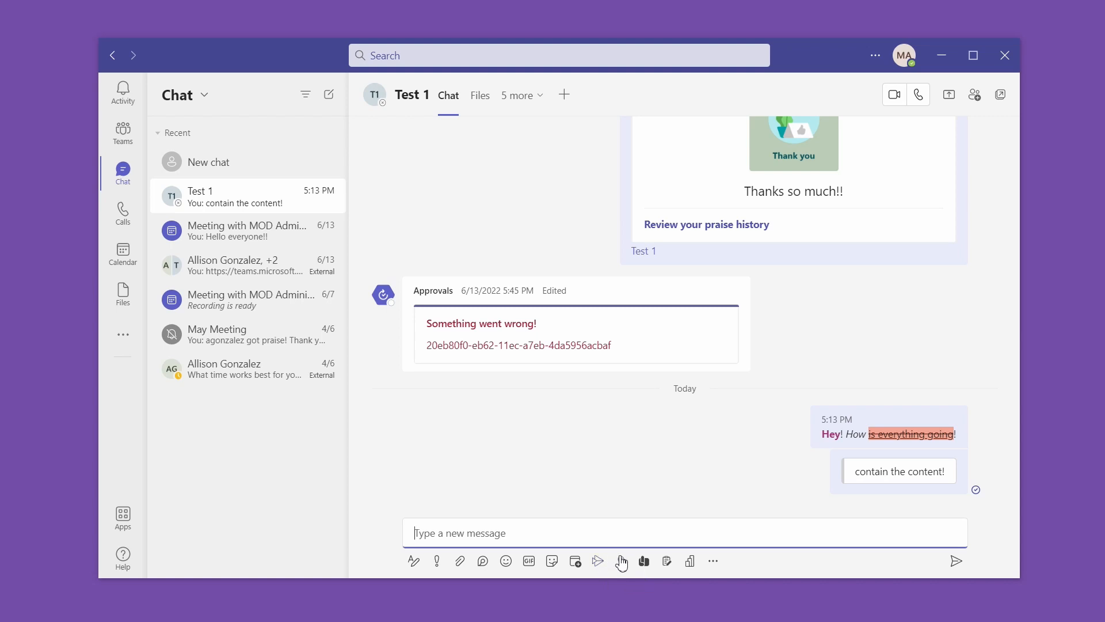
- Open the Praise form, examine the available badges from Awesome to Coach, and close the form without sending
{"action": "left_click", "coordinate": [621, 562]}
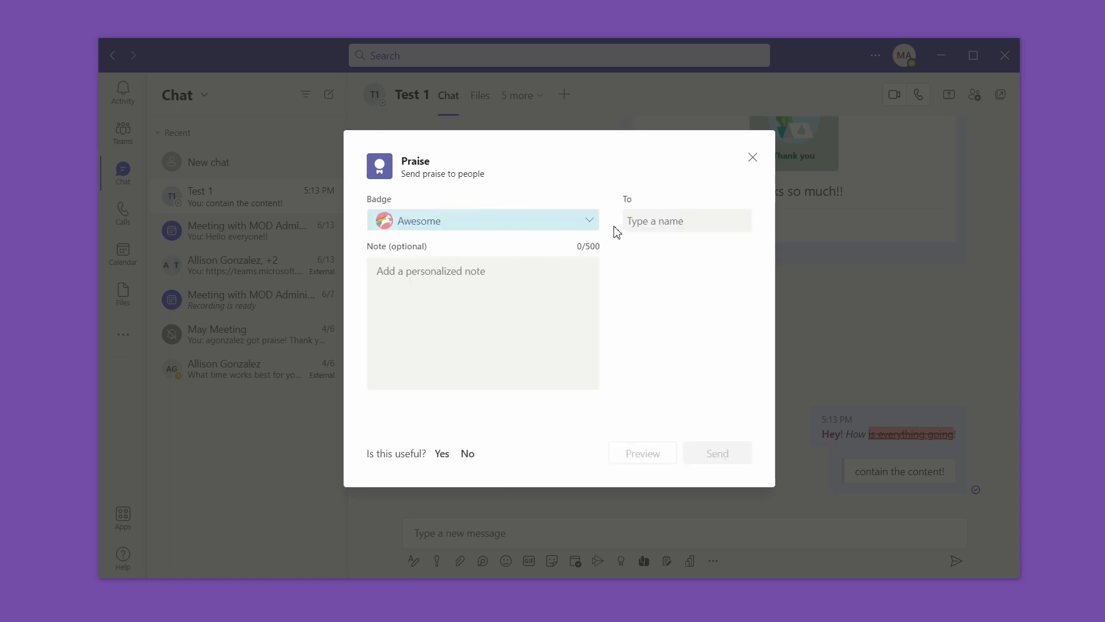
{"action": "left_click", "coordinate": [596, 230]}
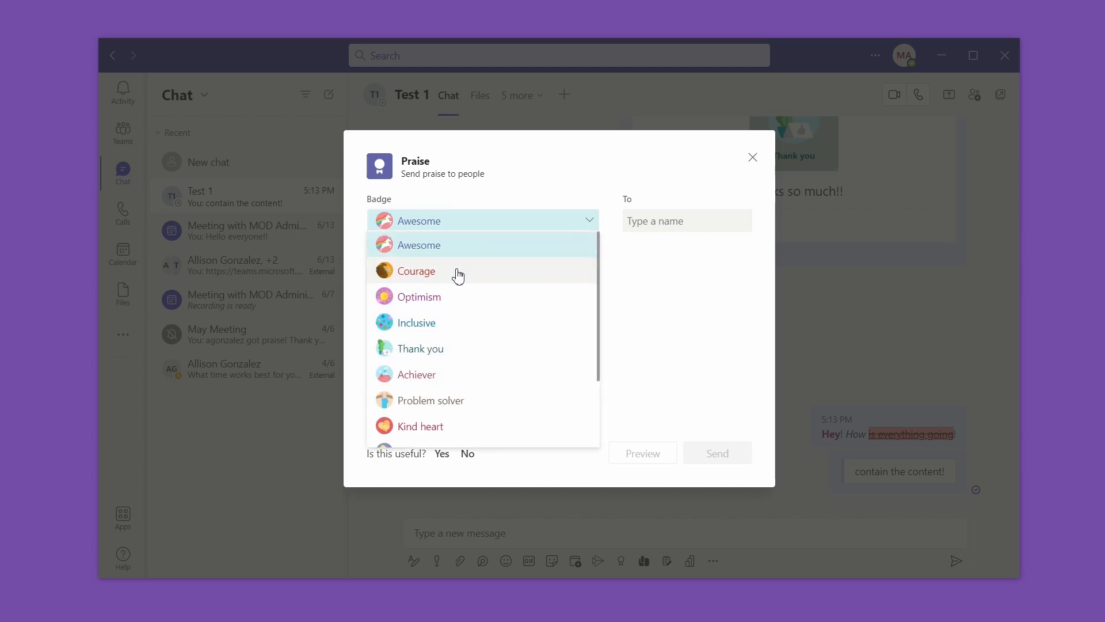
{"action": "scroll", "coordinate": [464, 301], "scroll_direction": "down", "scroll_amount": 3}
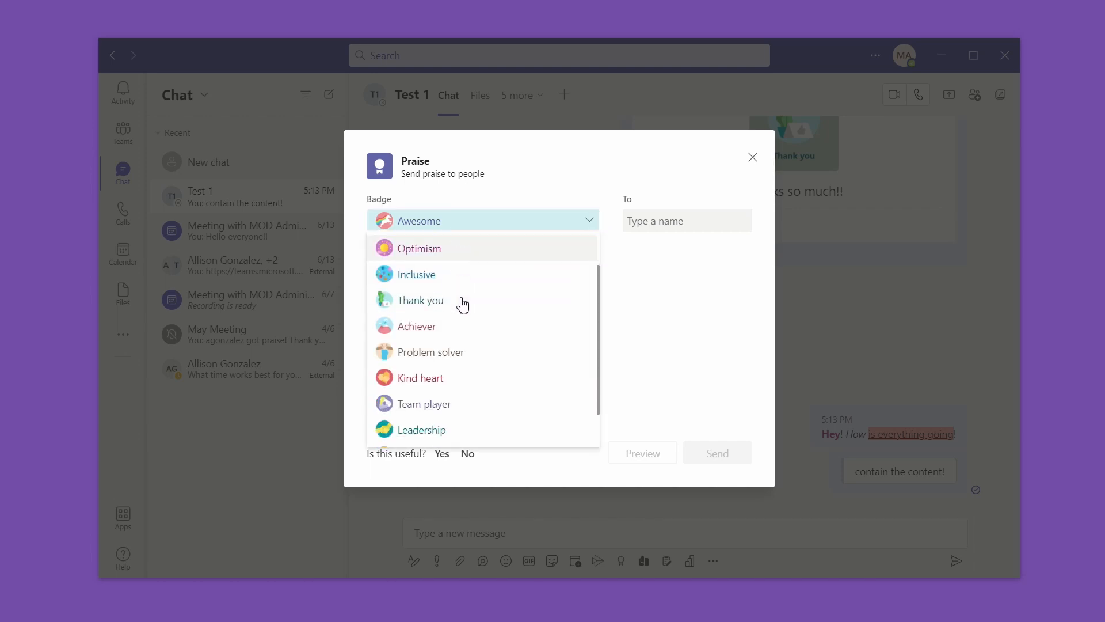
{"action": "scroll", "coordinate": [440, 291], "scroll_direction": "down", "scroll_amount": 1}
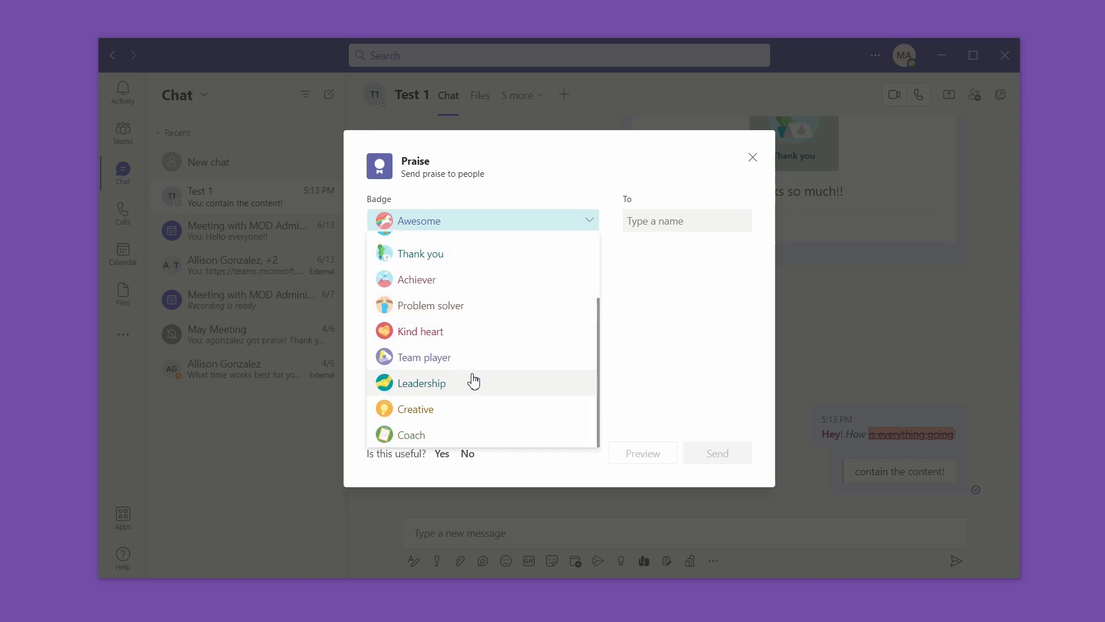
{"action": "left_click", "coordinate": [679, 333]}
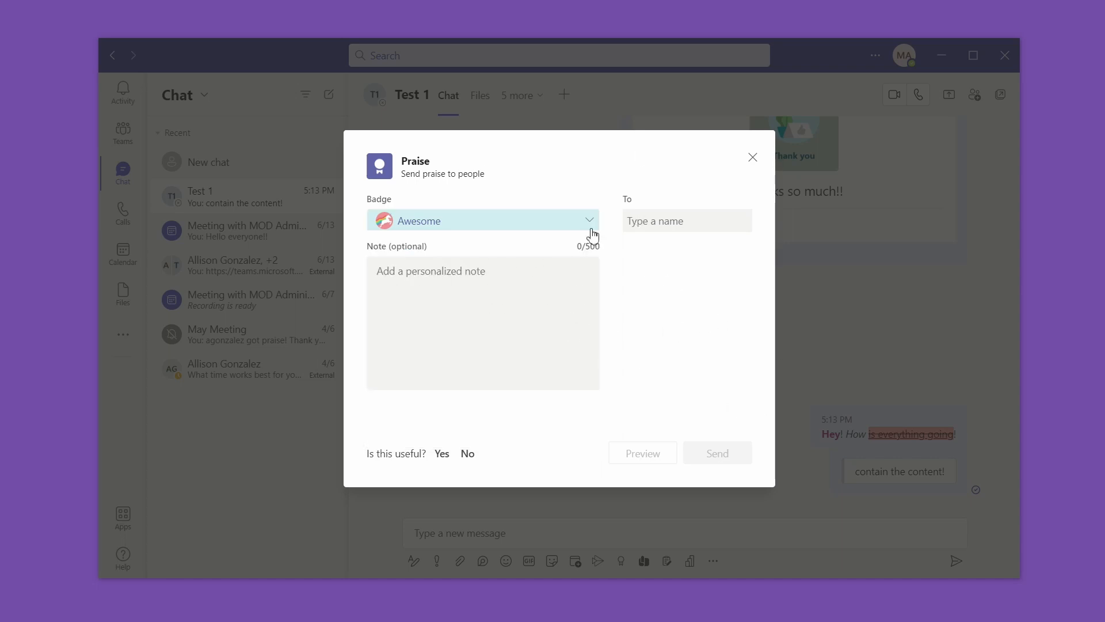
{"action": "left_click", "coordinate": [751, 161]}
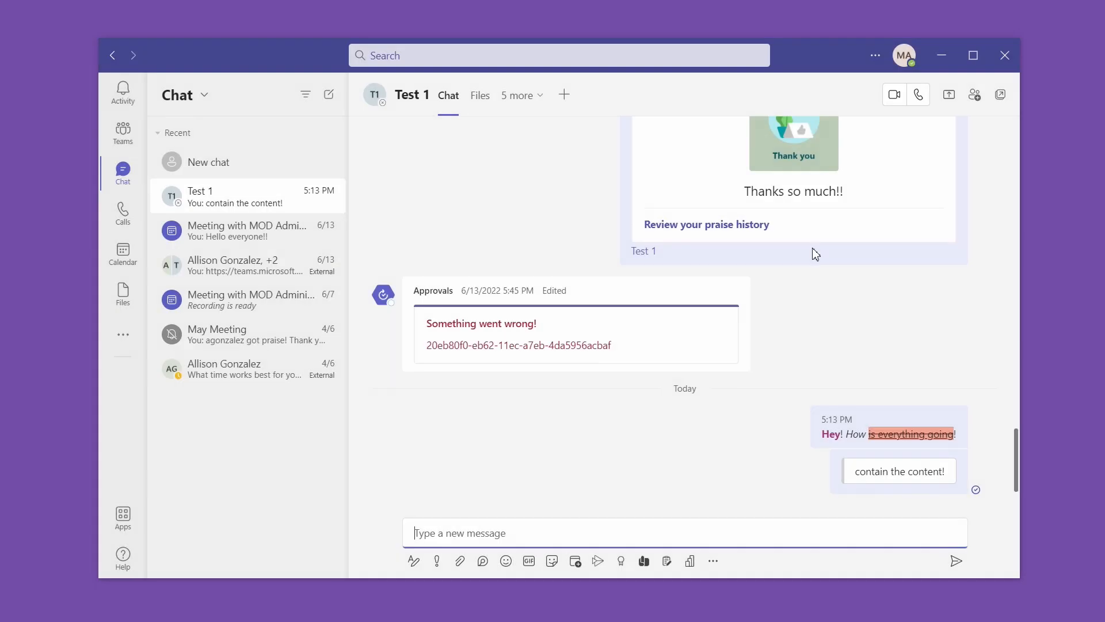
- Examine the earlier "Thank you" praise card and its "Thanks so much!!" note in the Test 1 chat
{"action": "scroll", "coordinate": [813, 253], "scroll_direction": "up", "scroll_amount": 3}
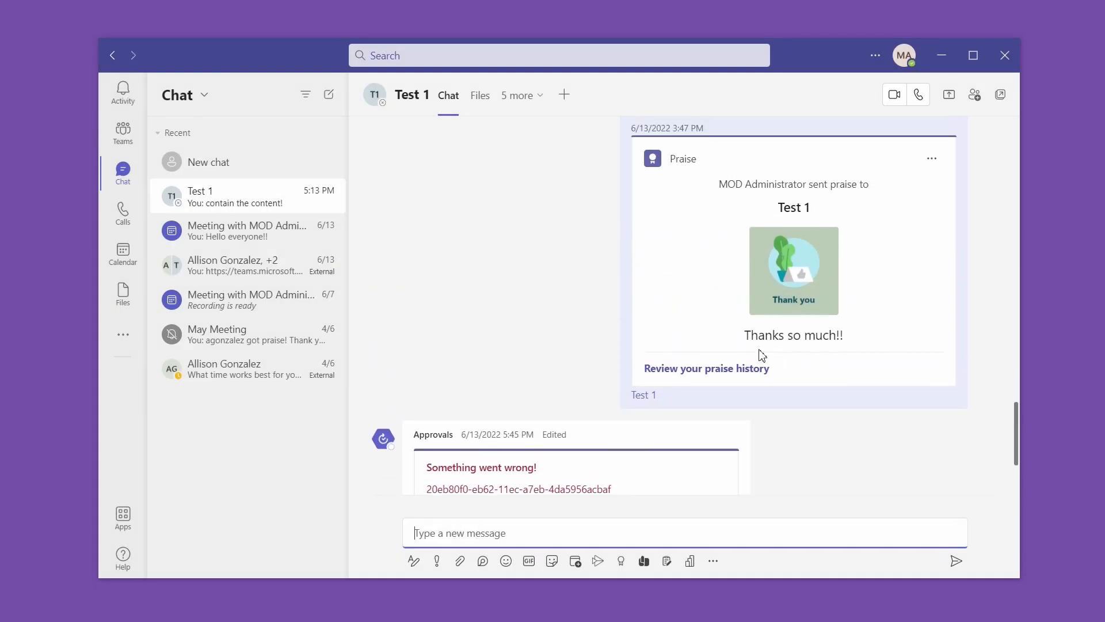
{"action": "left_click_drag", "start_coordinate": [758, 346], "coordinate": [863, 337]}
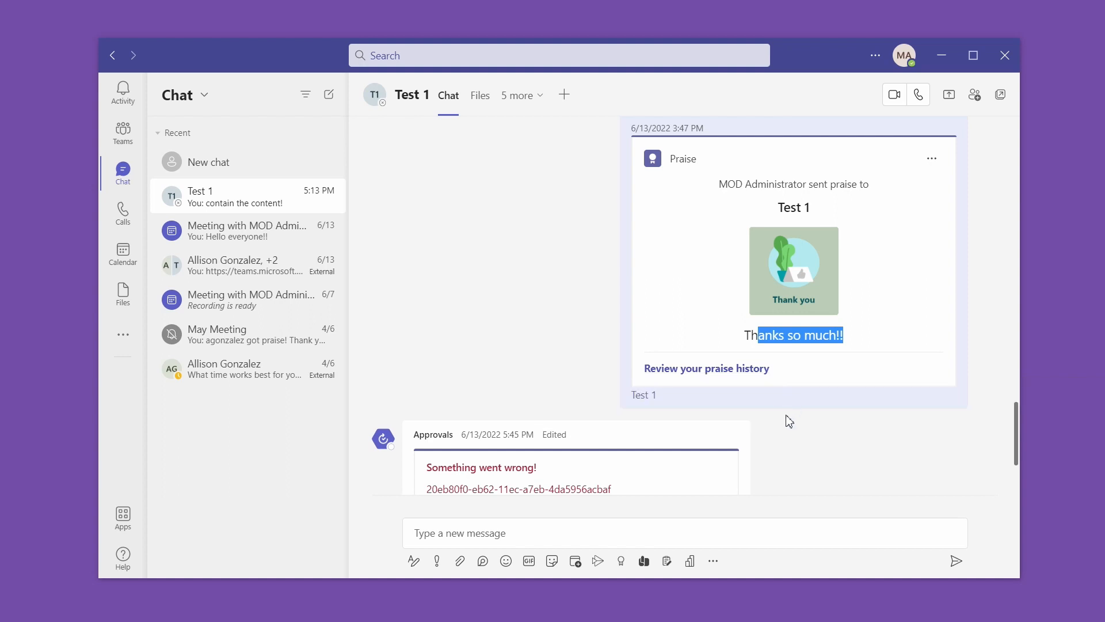
{"action": "left_click", "coordinate": [787, 441]}
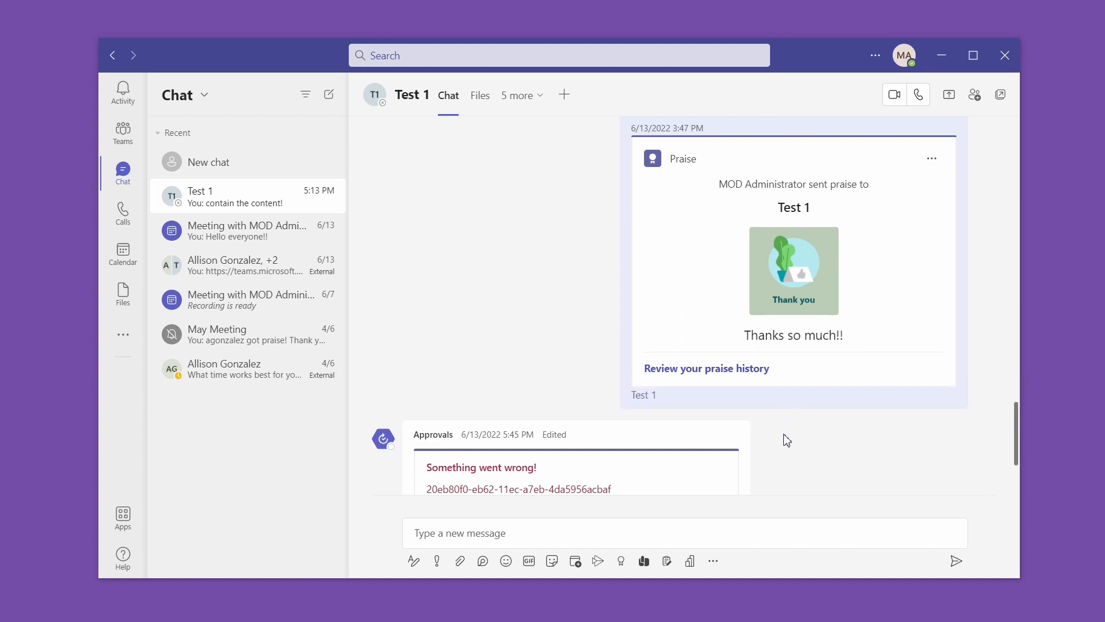
{"action": "scroll", "coordinate": [787, 440], "scroll_direction": "down", "scroll_amount": 3}
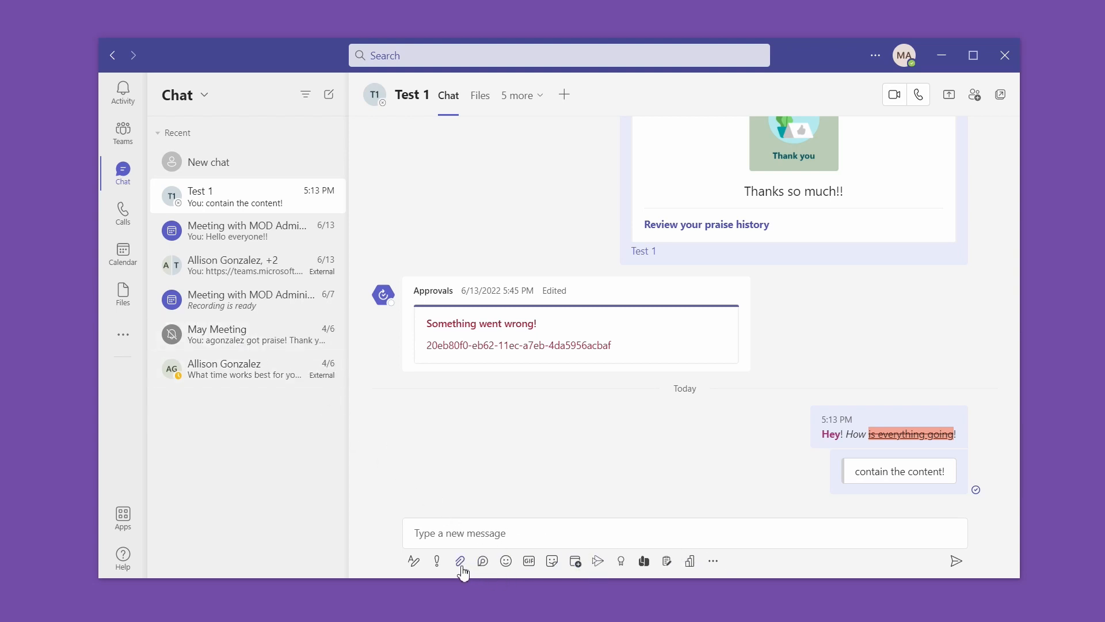
- Open the one-on-one chat with the external contact to view its available message options
{"action": "left_click", "coordinate": [252, 382]}
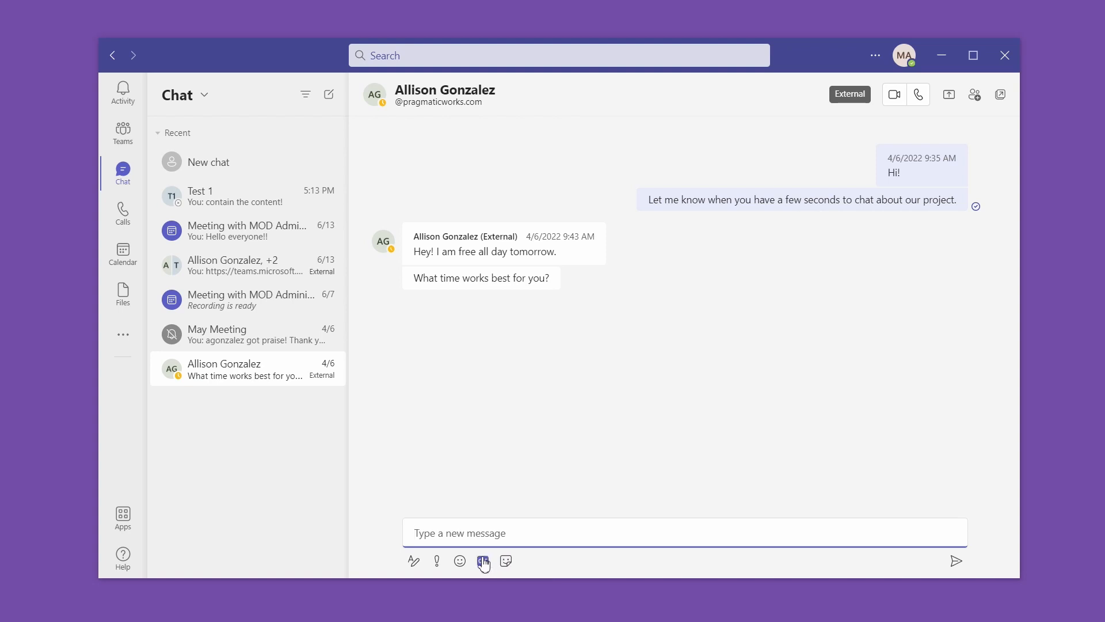
- Expand the message composer in the external contact's chat, mark the message as important, and enter "Hello!" as its text
{"action": "left_click", "coordinate": [414, 560]}
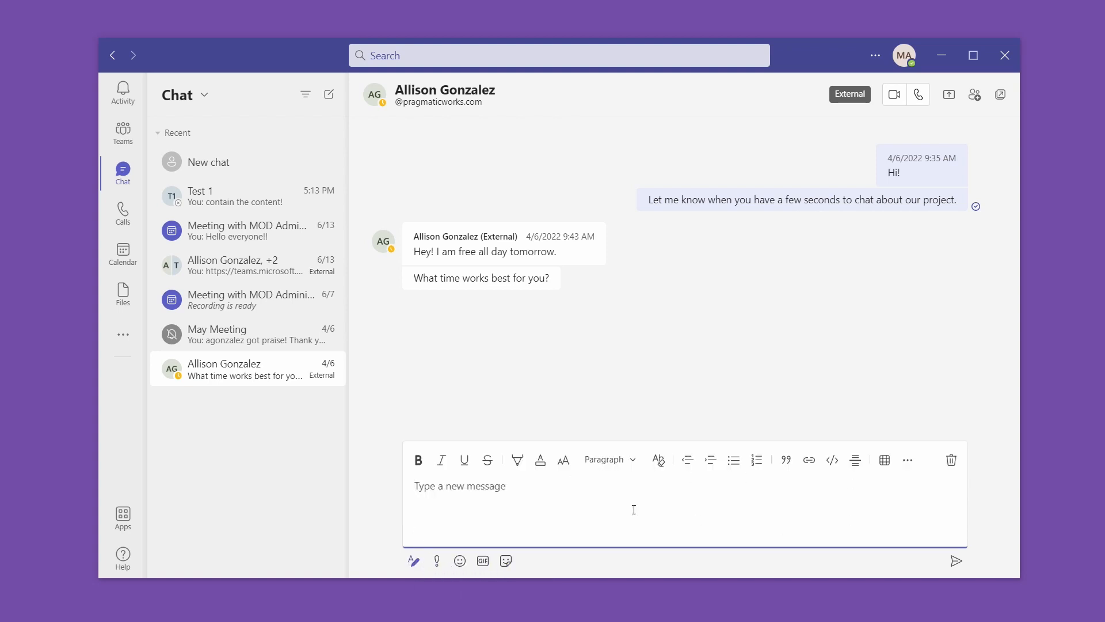
{"action": "left_click", "coordinate": [437, 560]}
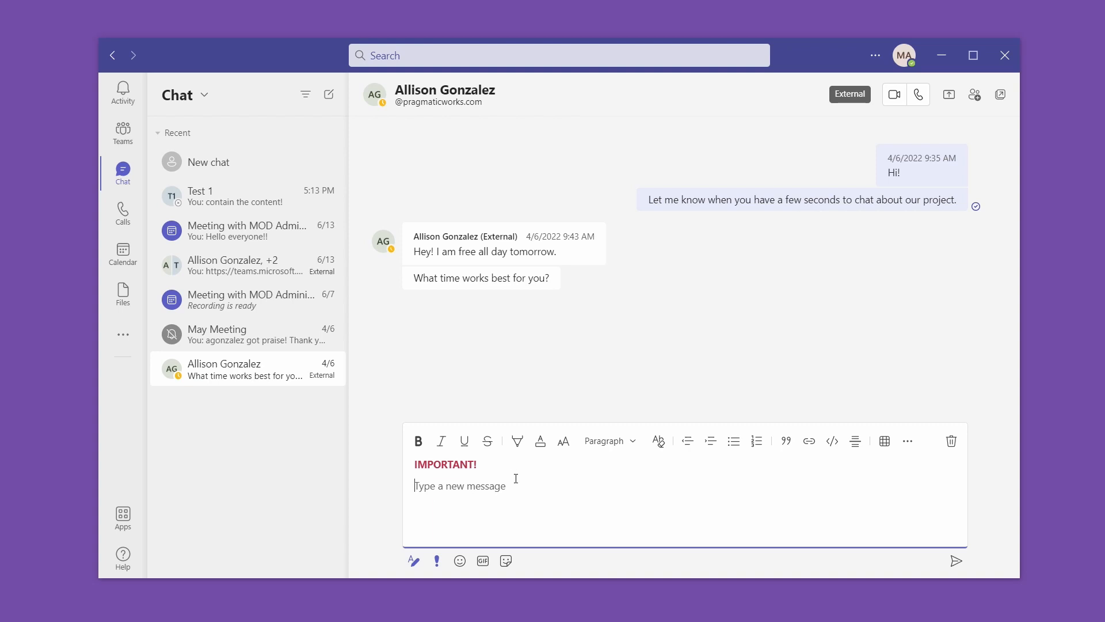
{"action": "type", "text": "Hello!"}
- Format "Hello" in bold with an orange-red font color and send the important message to the external contact
{"action": "left_click_drag", "start_coordinate": [408, 485], "coordinate": [439, 486]}
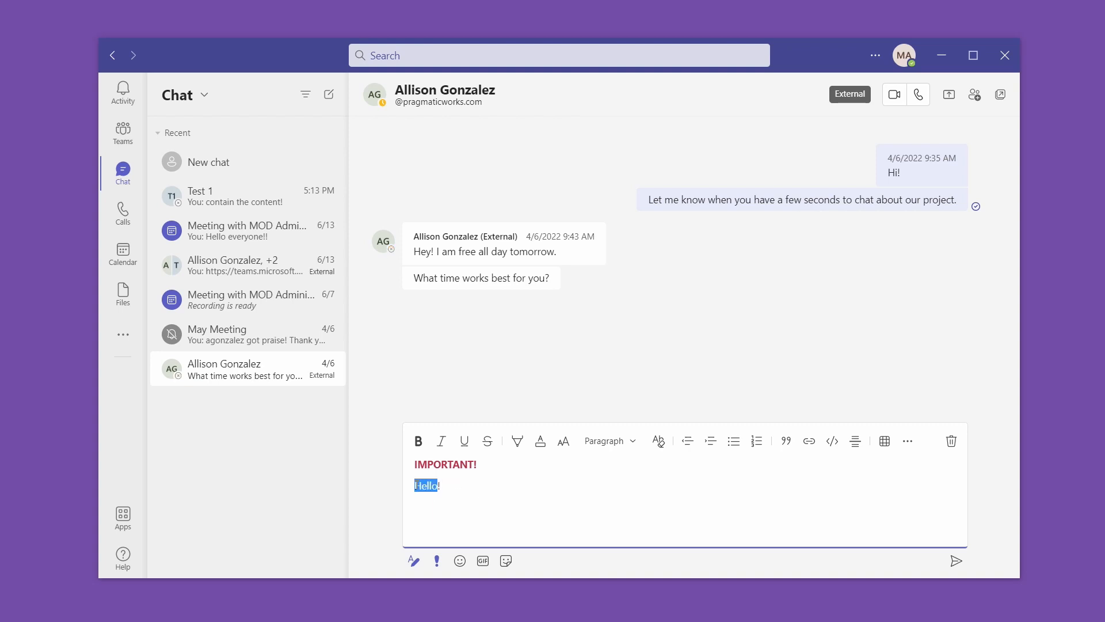
{"action": "left_click", "coordinate": [419, 441]}
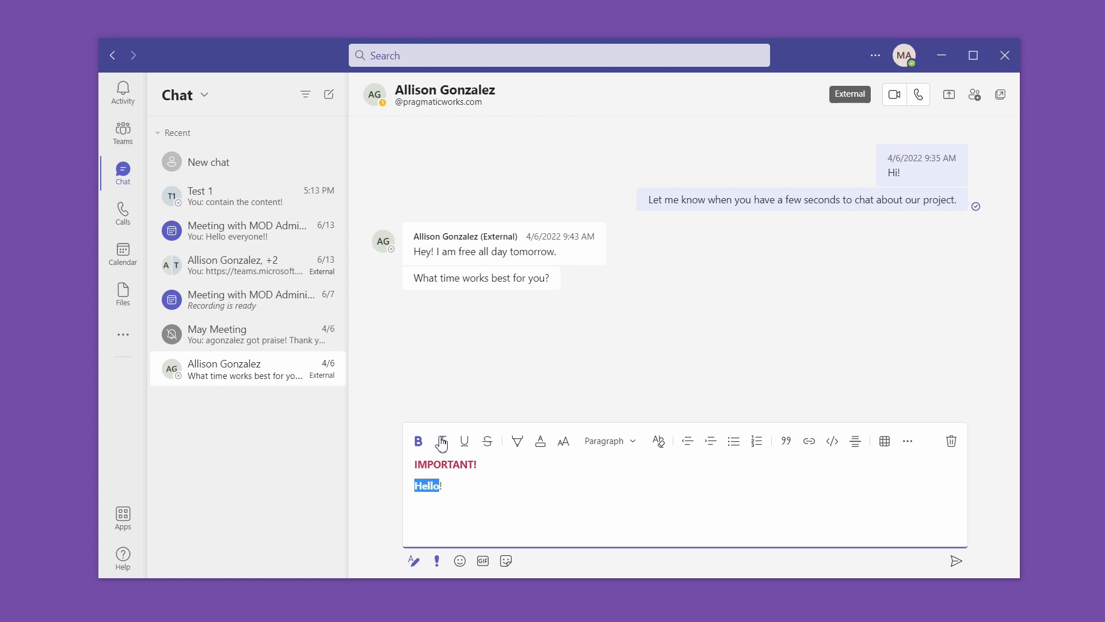
{"action": "left_click", "coordinate": [540, 442]}
{"action": "left_click", "coordinate": [535, 405]}
{"action": "left_click", "coordinate": [509, 514]}
{"action": "left_click", "coordinate": [955, 562]}
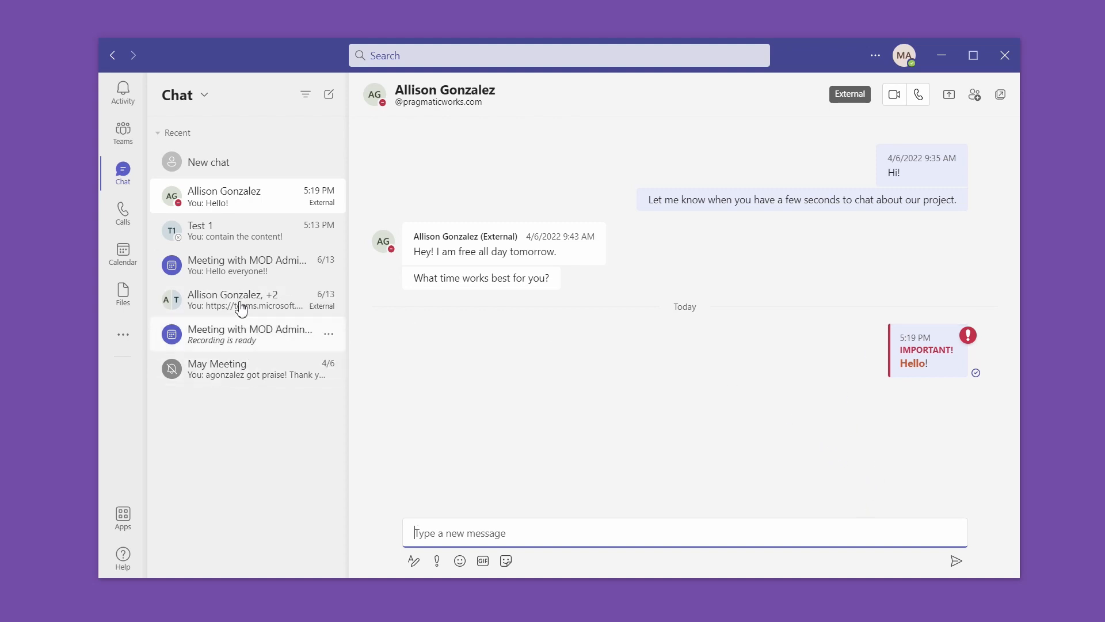
- Compare the Test 1, one-on-one external and external group chats, view a blank new chat, and return to Test 1
{"action": "left_click", "coordinate": [243, 242]}
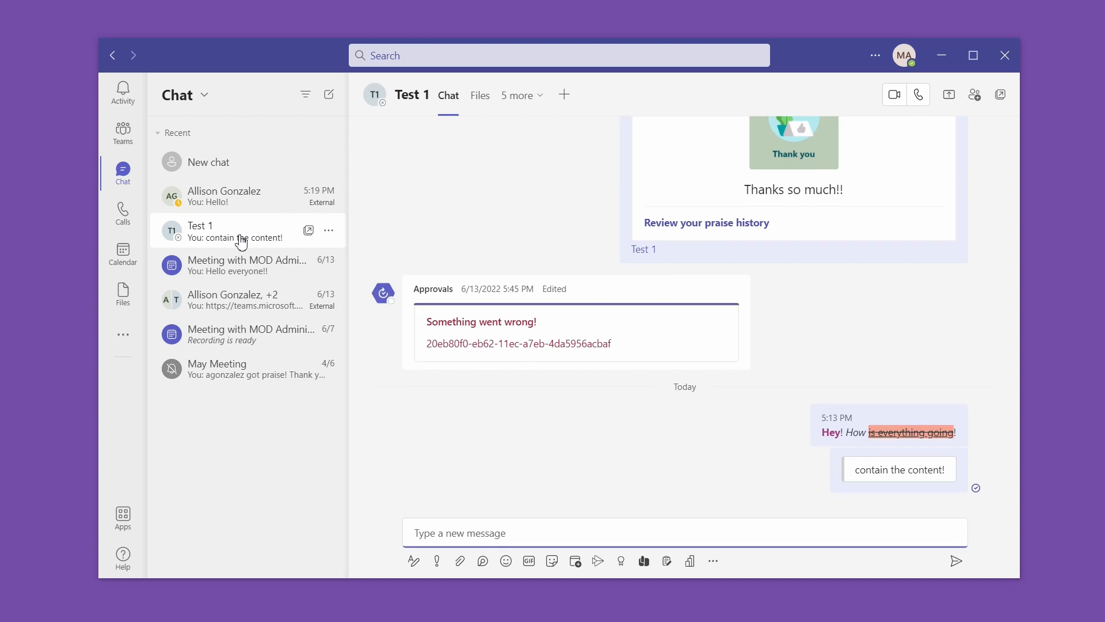
{"action": "left_click", "coordinate": [254, 206]}
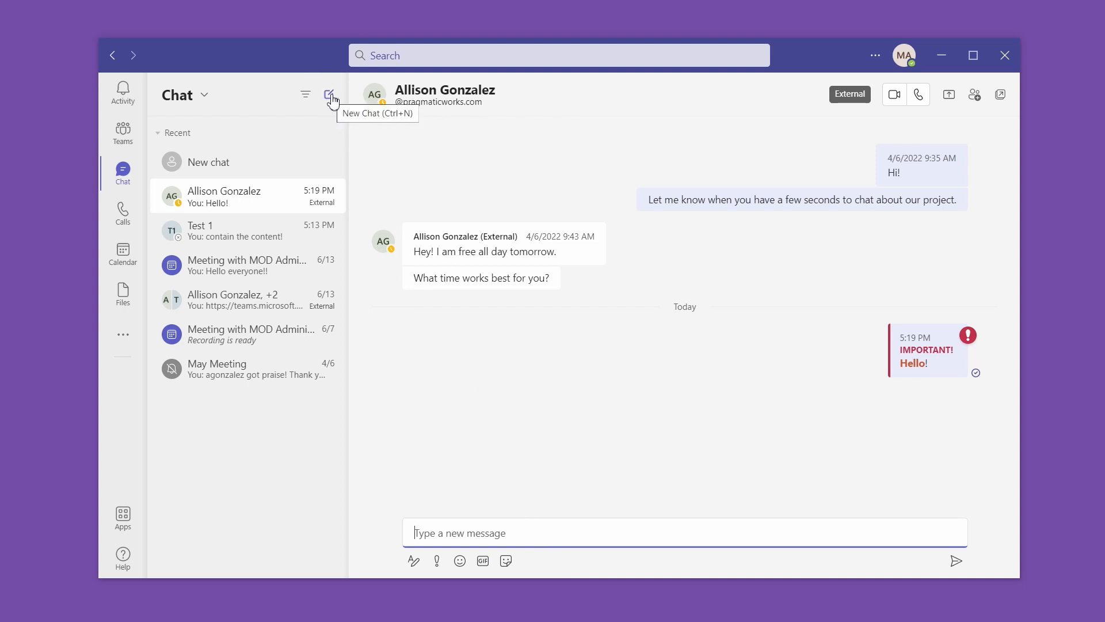
{"action": "left_click", "coordinate": [296, 310]}
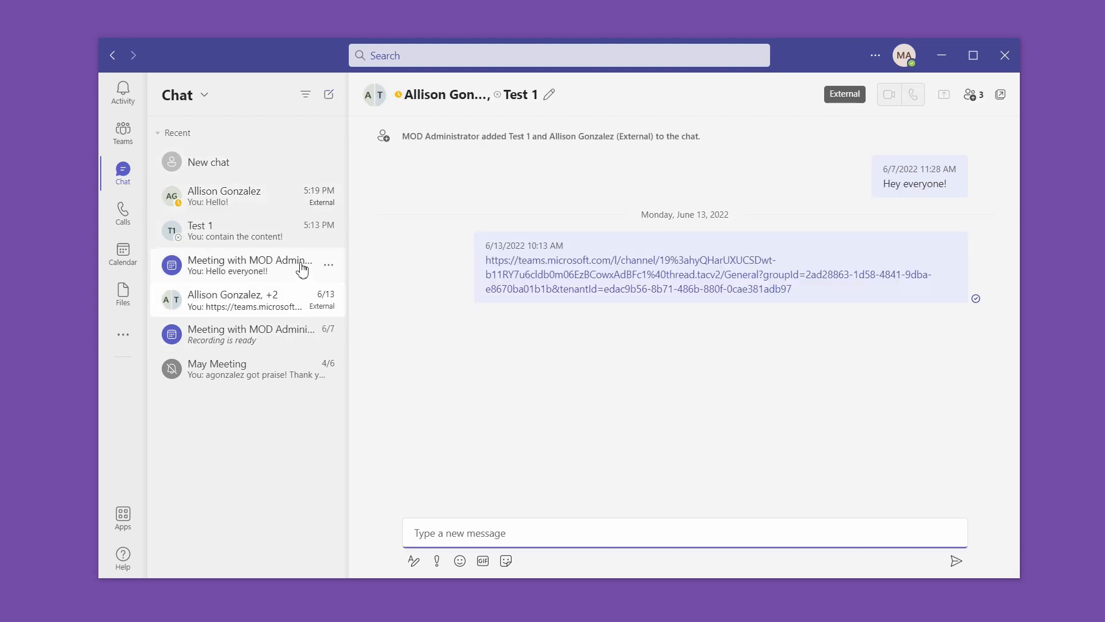
{"action": "left_click", "coordinate": [330, 96]}
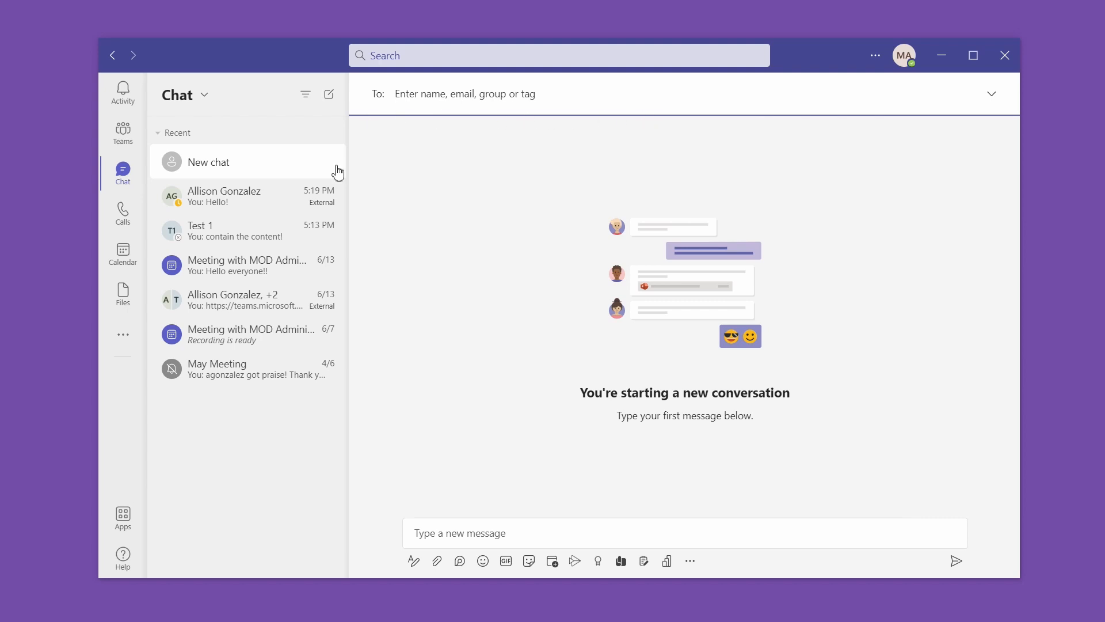
{"action": "left_click", "coordinate": [253, 245]}
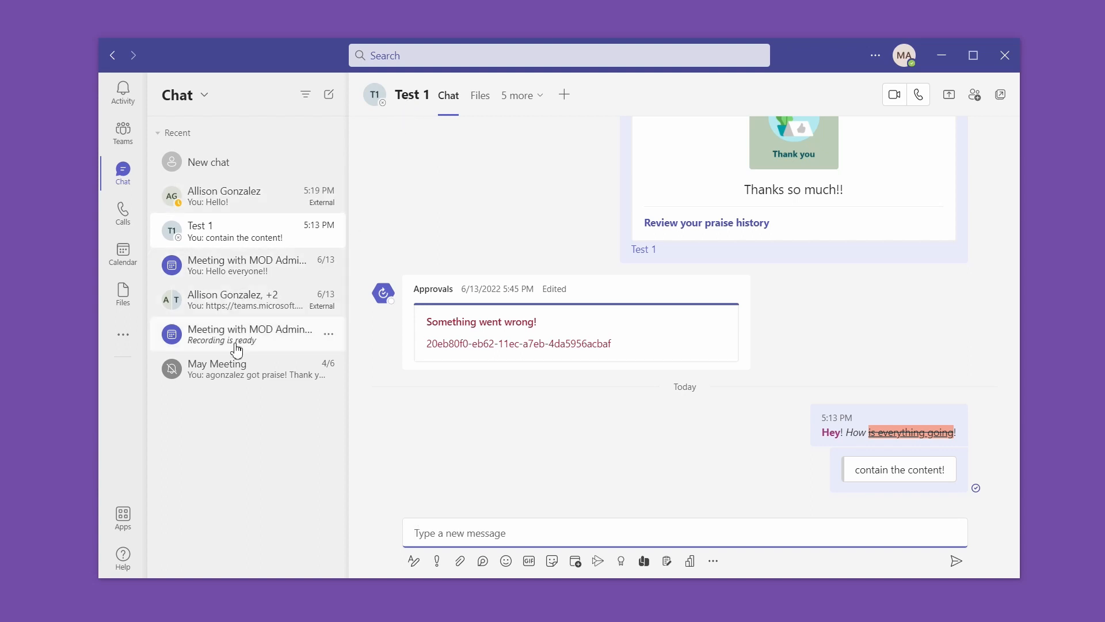
- Examine the external group chat's naming form and participant list, closing both without making changes
{"action": "left_click", "coordinate": [242, 295]}
{"action": "left_click", "coordinate": [549, 95]}
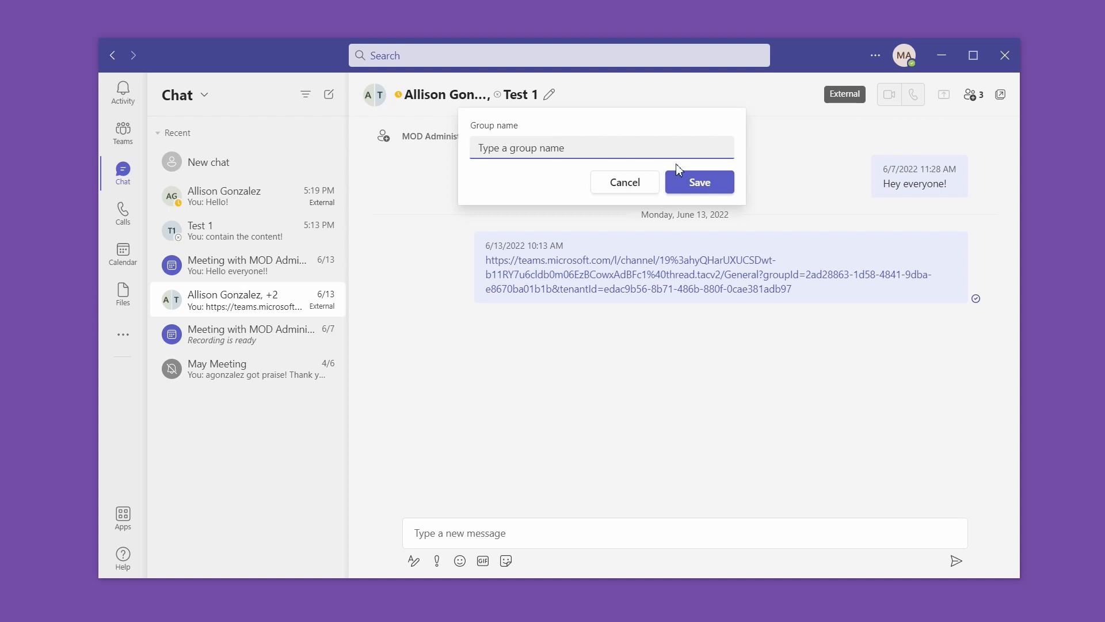
{"action": "left_click", "coordinate": [633, 190]}
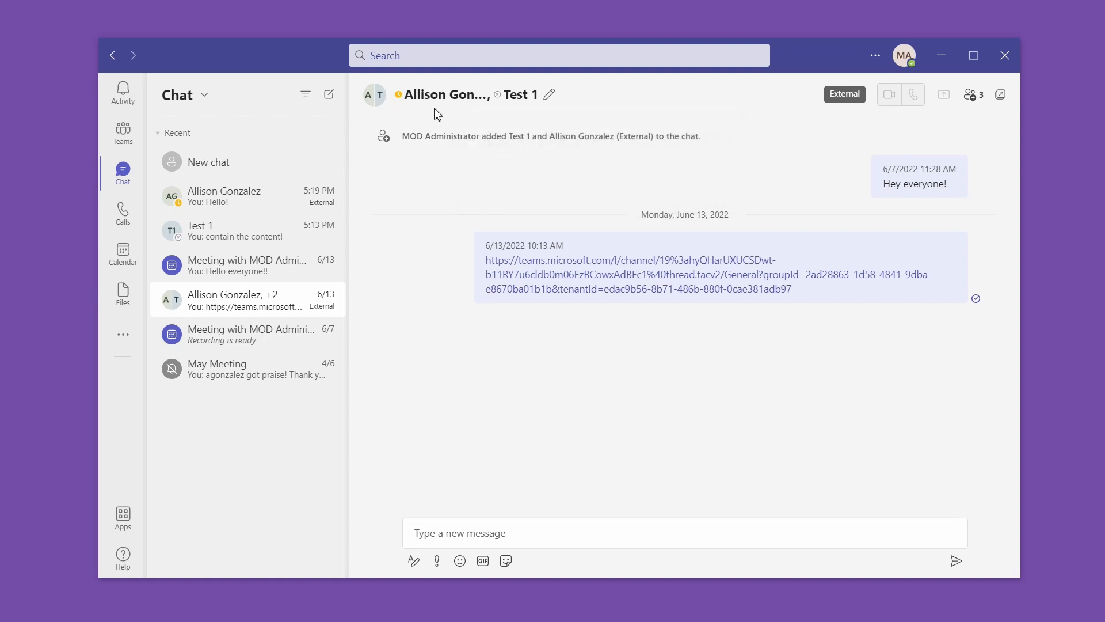
{"action": "left_click", "coordinate": [979, 96]}
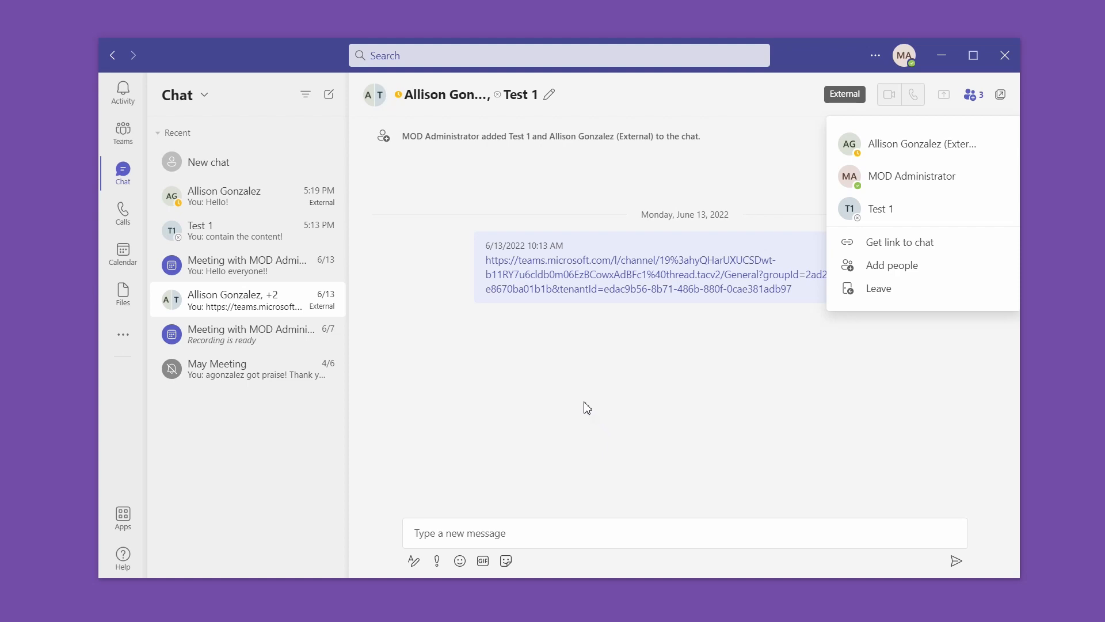
{"action": "left_click", "coordinate": [549, 468]}
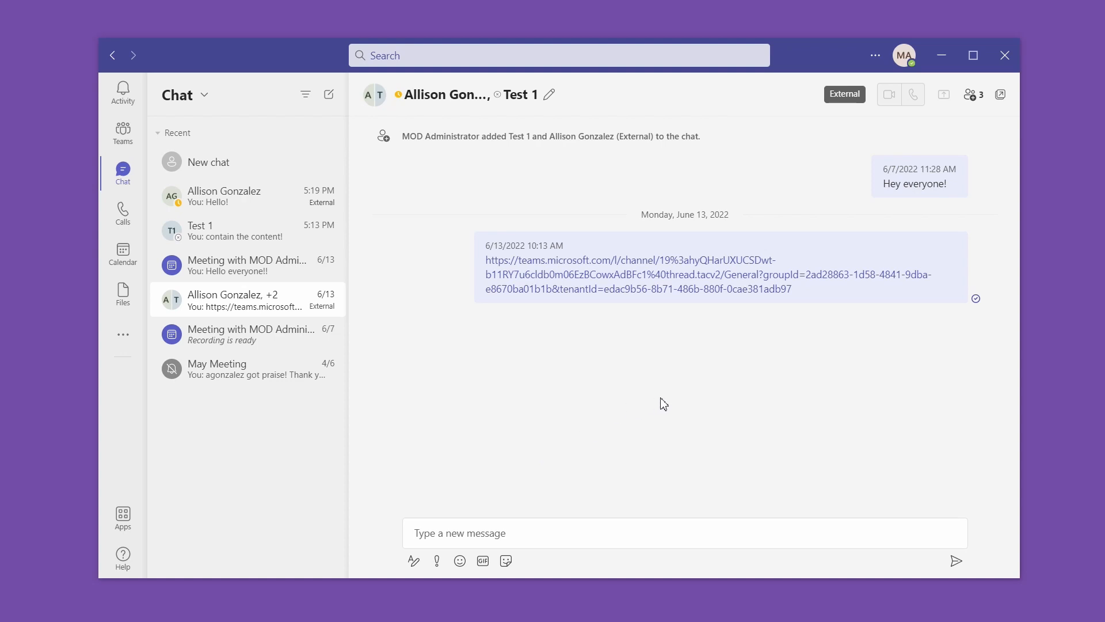
- Expand the message composer in the external group chat to view its formatting options
{"action": "mouse_move", "coordinate": [528, 241]}
{"action": "left_click", "coordinate": [439, 533]}
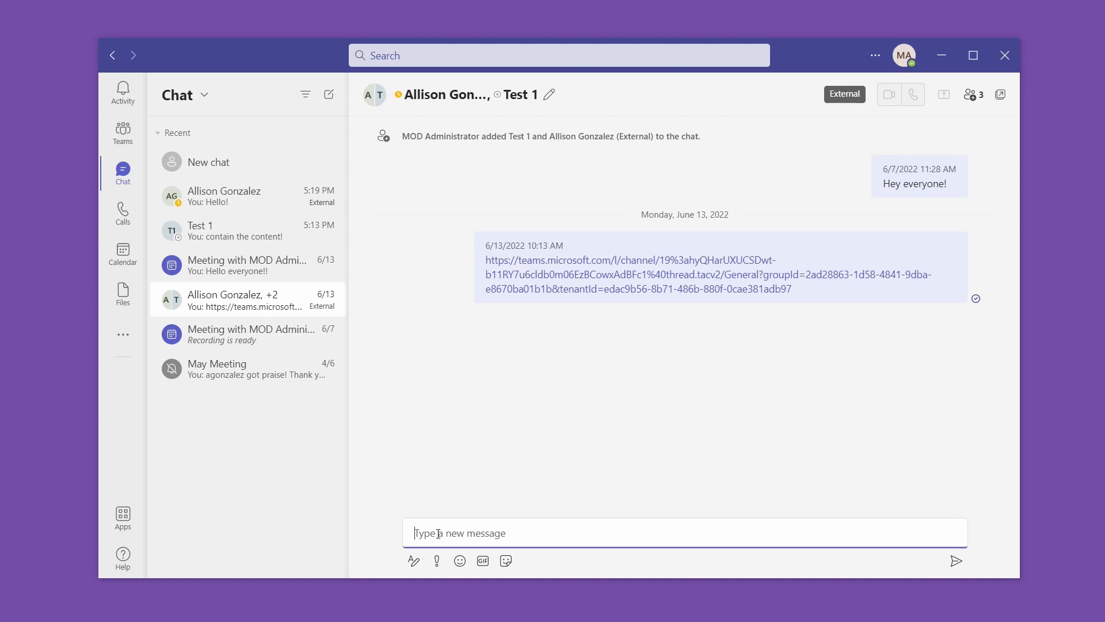
{"action": "left_click", "coordinate": [414, 560]}
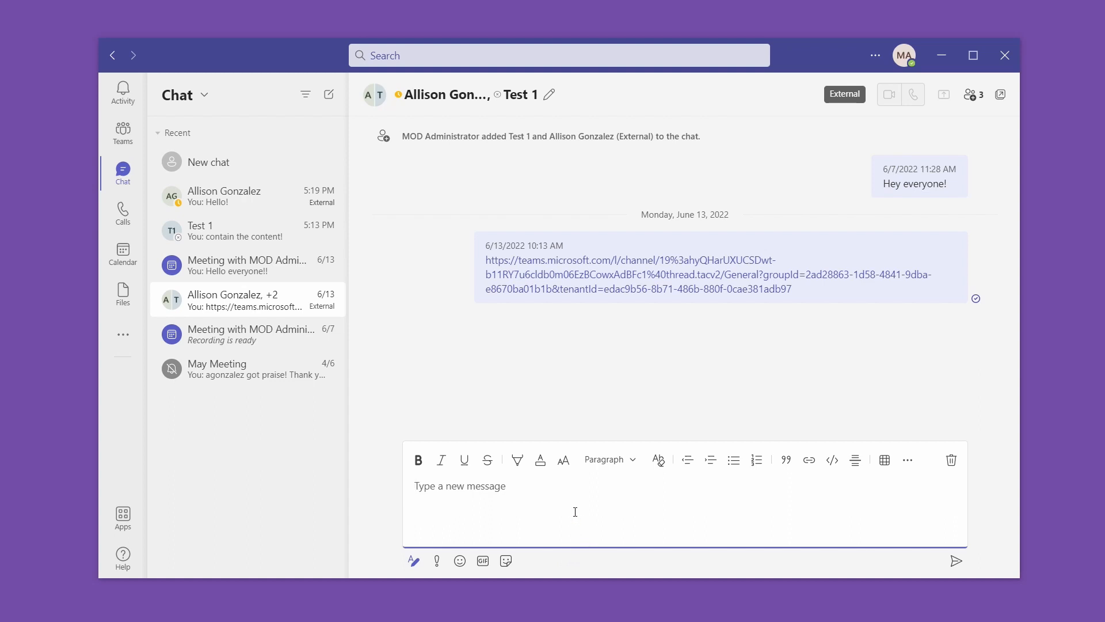
- Pop out the external group chat, switch the main window to Test 1, move the pop-out over it, and close the pop-out
{"action": "left_click", "coordinate": [1000, 95]}
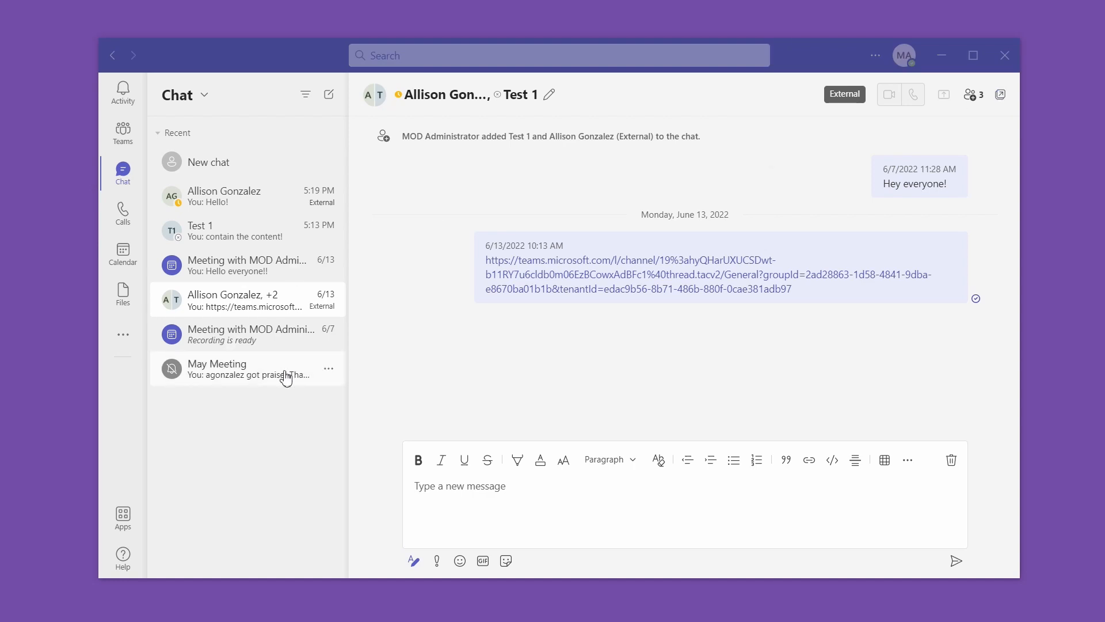
{"action": "left_click_drag", "start_coordinate": [0, 406], "coordinate": [841, 277]}
{"action": "left_click", "coordinate": [222, 243]}
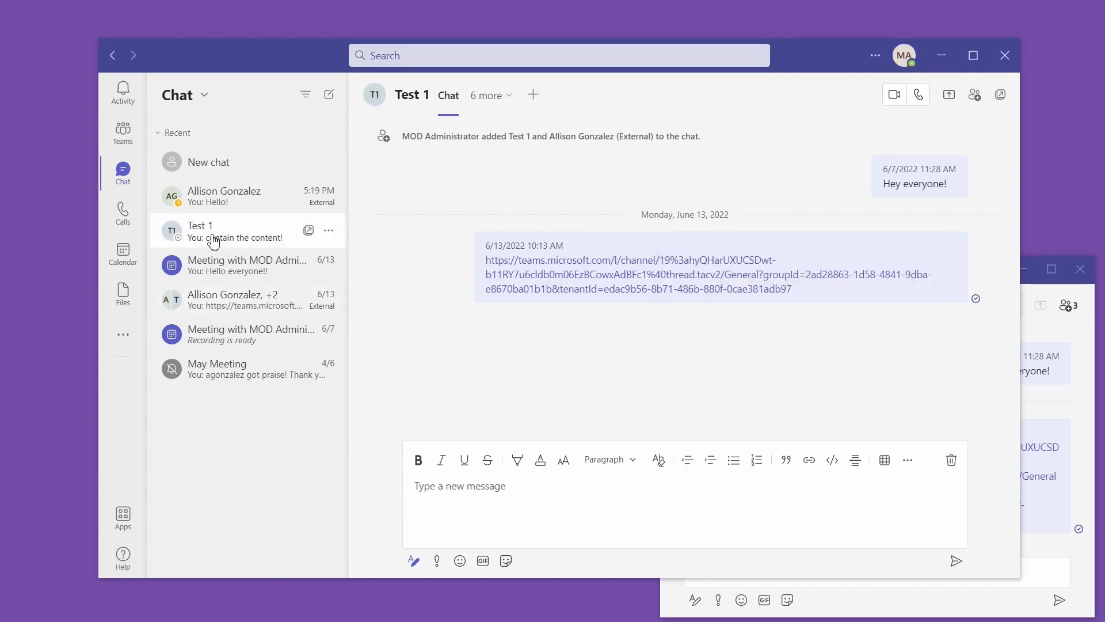
{"action": "left_click", "coordinate": [1044, 298]}
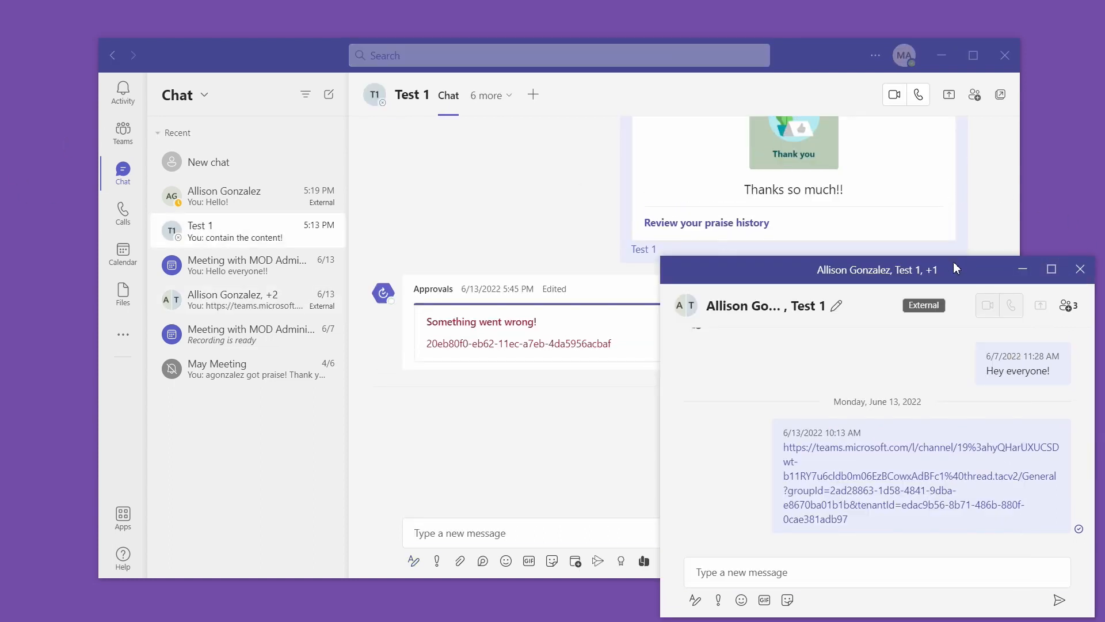
{"action": "left_click_drag", "start_coordinate": [932, 276], "coordinate": [626, 167]}
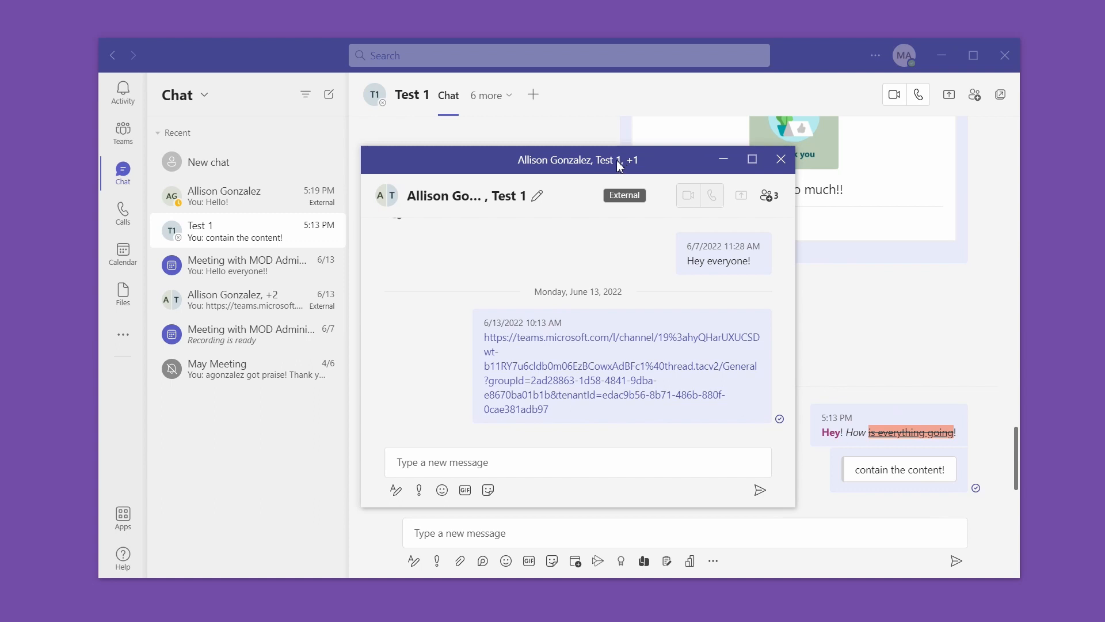
{"action": "left_click", "coordinate": [781, 160]}
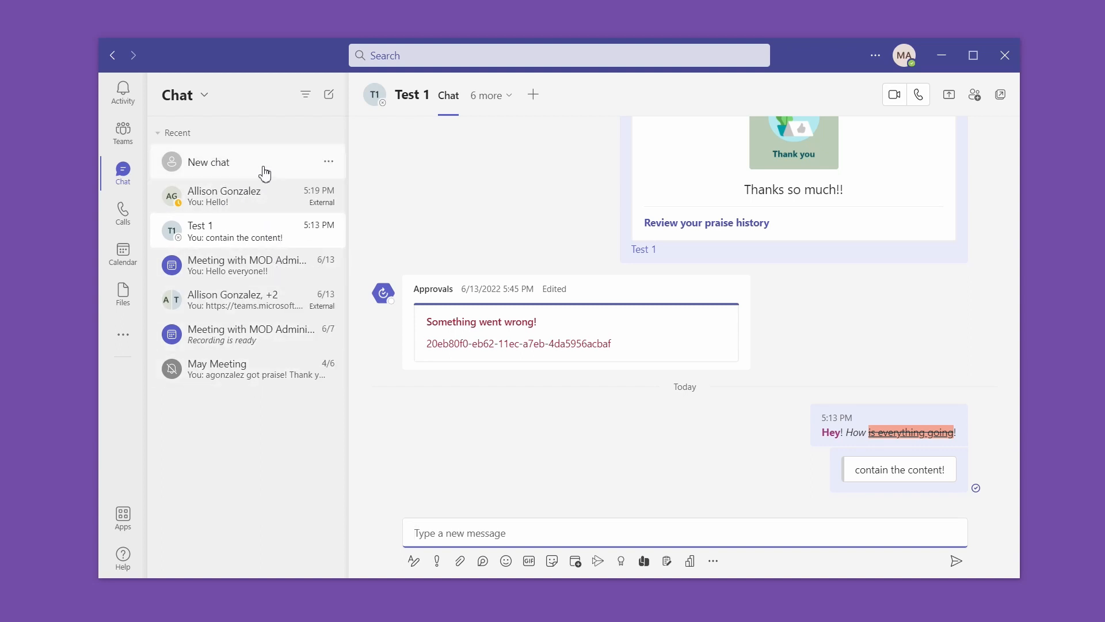
- Discard the unused New chat draft from the recent chats
{"action": "left_click", "coordinate": [329, 164]}
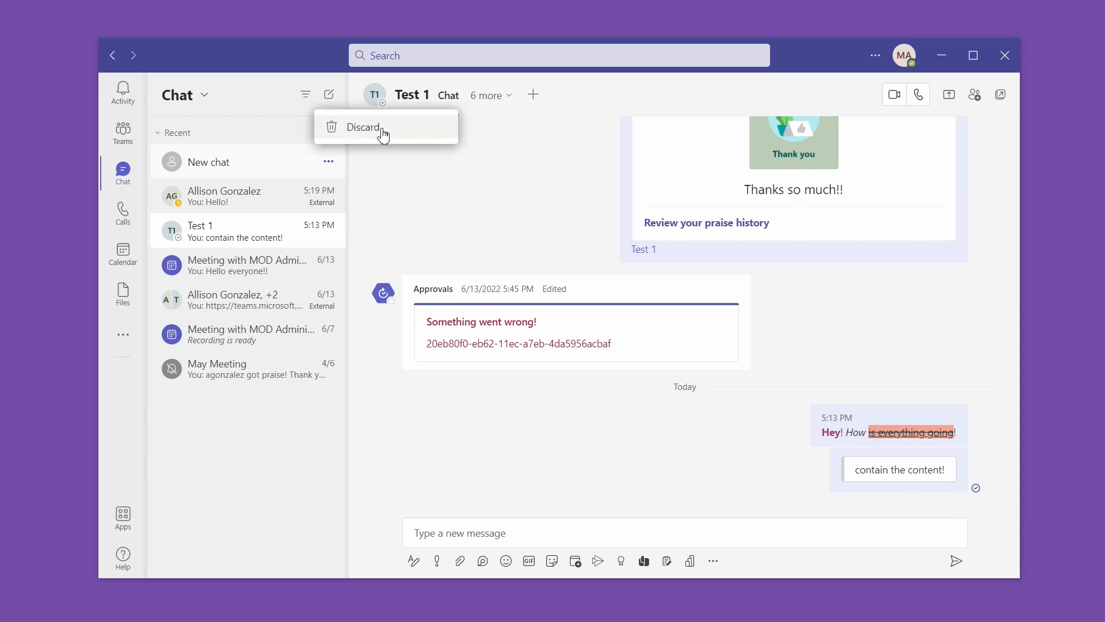
{"action": "left_click", "coordinate": [277, 177]}
{"action": "left_click", "coordinate": [288, 154]}
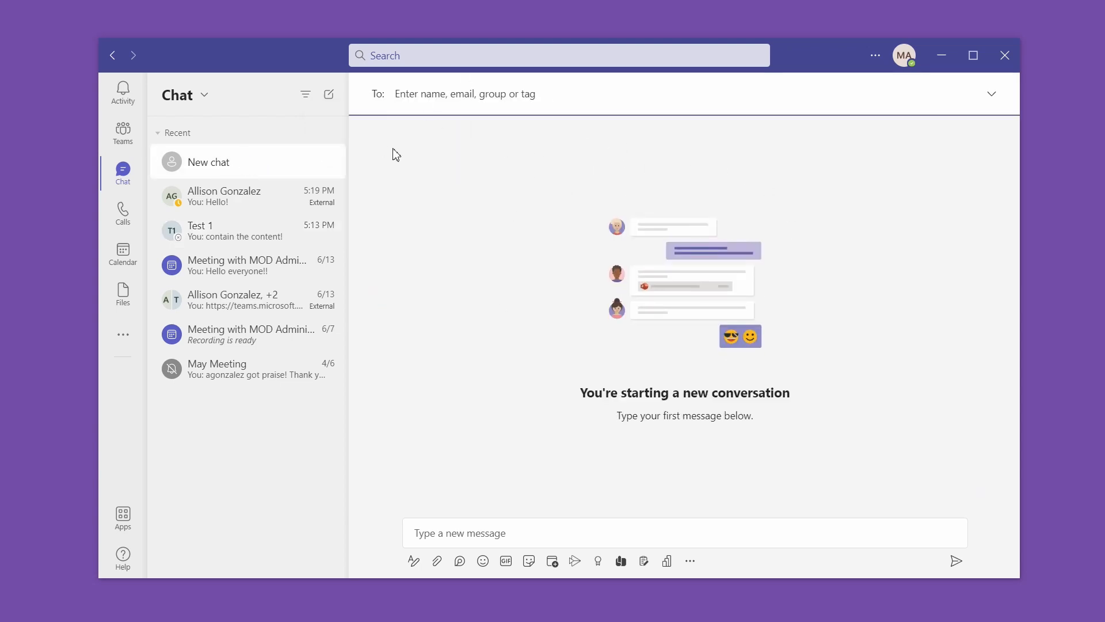
{"action": "left_click", "coordinate": [330, 163]}
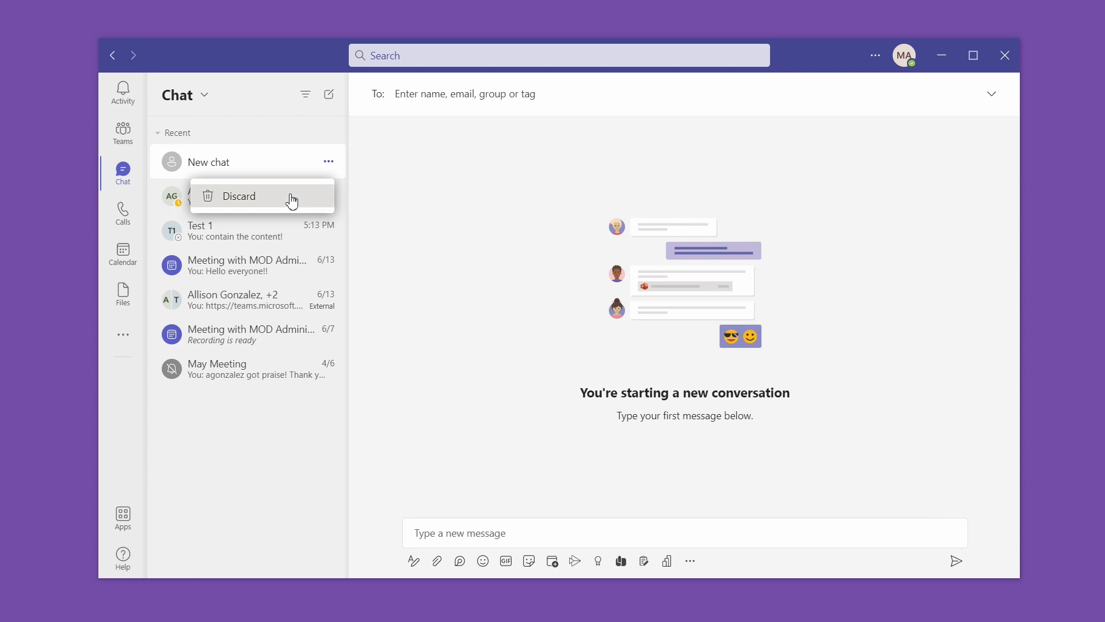
{"action": "left_click", "coordinate": [291, 199]}
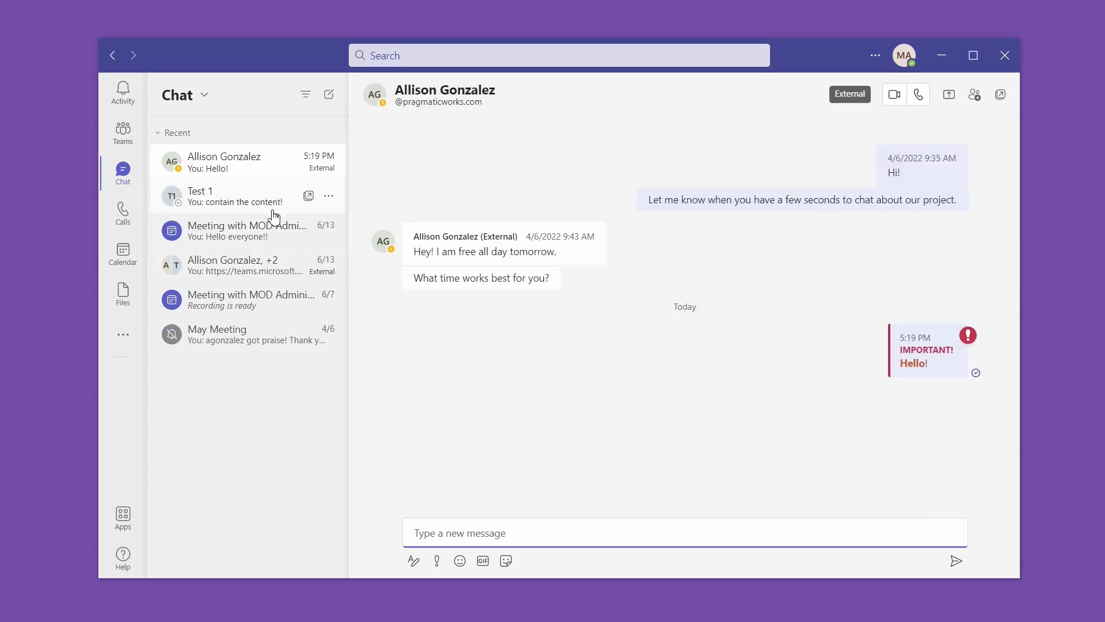
- Open the 6/13 "Meeting with MOD Administrator" chat and hide it from the chat list
{"action": "left_click", "coordinate": [279, 242]}
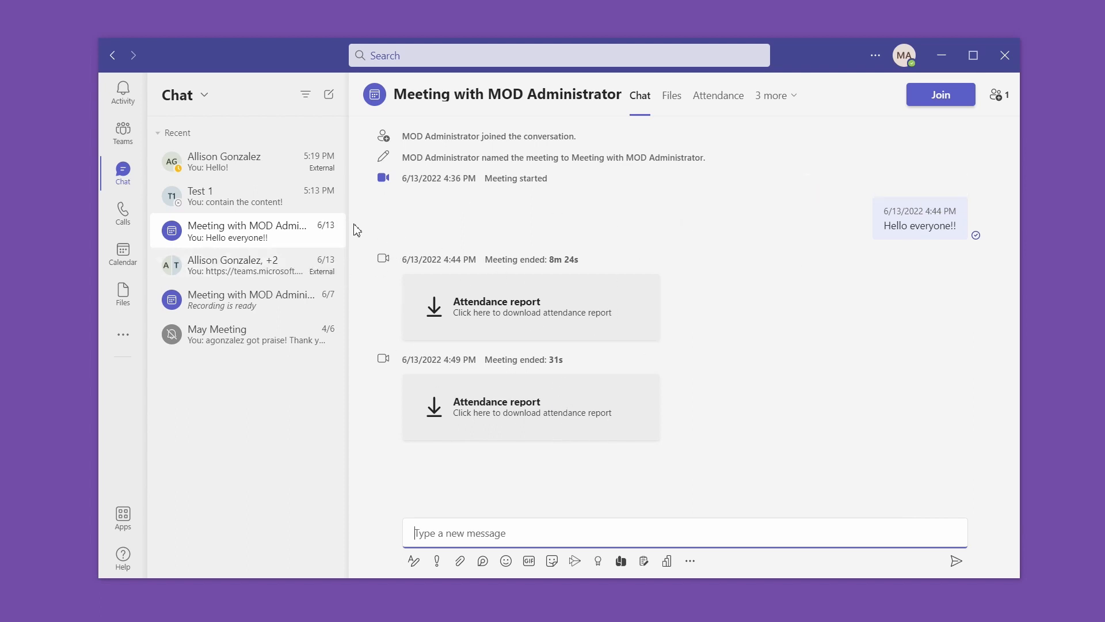
{"action": "left_click", "coordinate": [328, 231]}
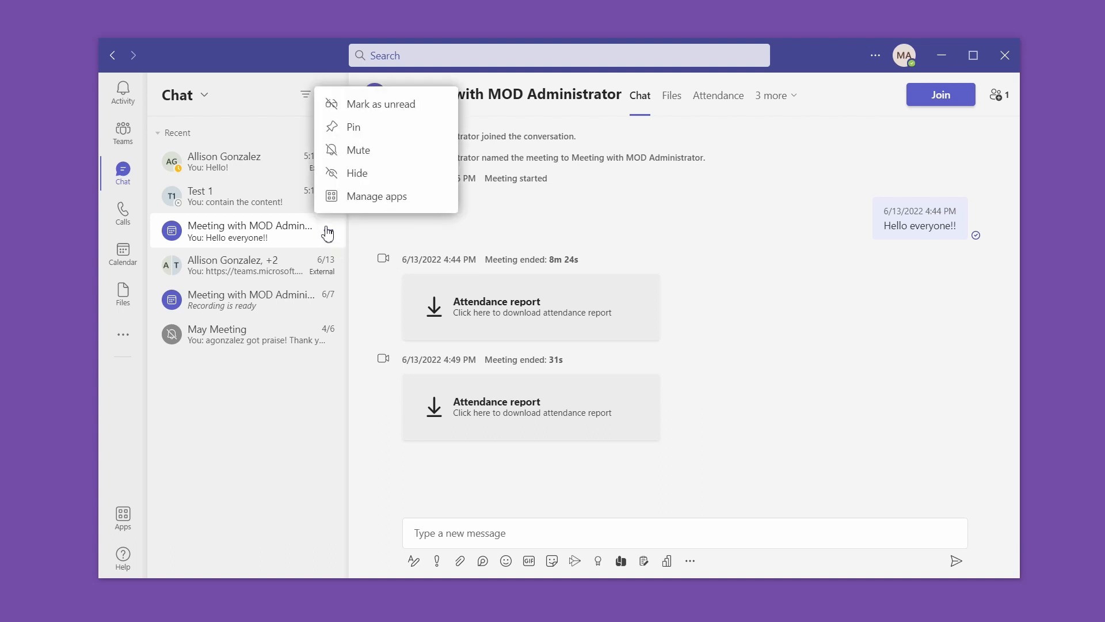
{"action": "left_click", "coordinate": [375, 174]}
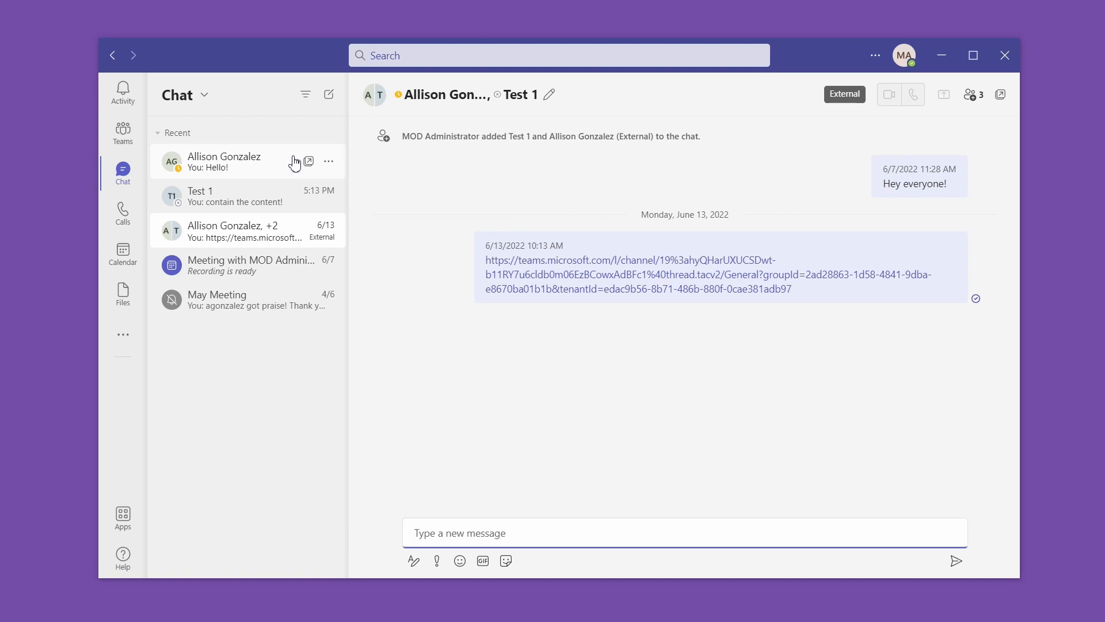
- Pin the one-on-one external chat and the Test 1 chat, placing Test 1 first among the pinned chats
{"action": "left_click", "coordinate": [329, 163]}
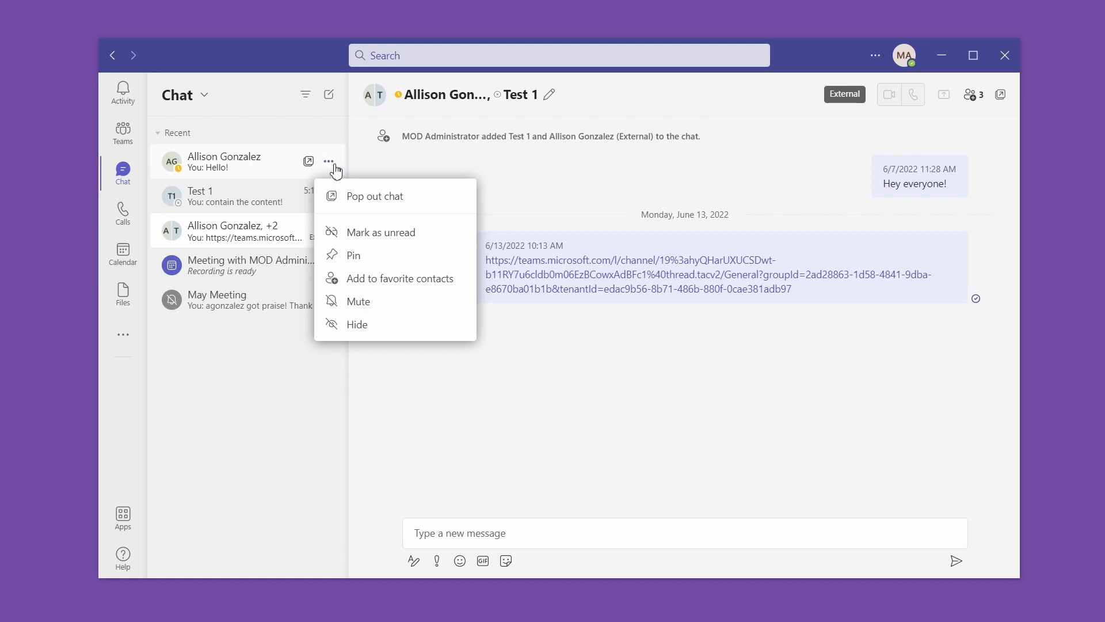
{"action": "left_click", "coordinate": [387, 260]}
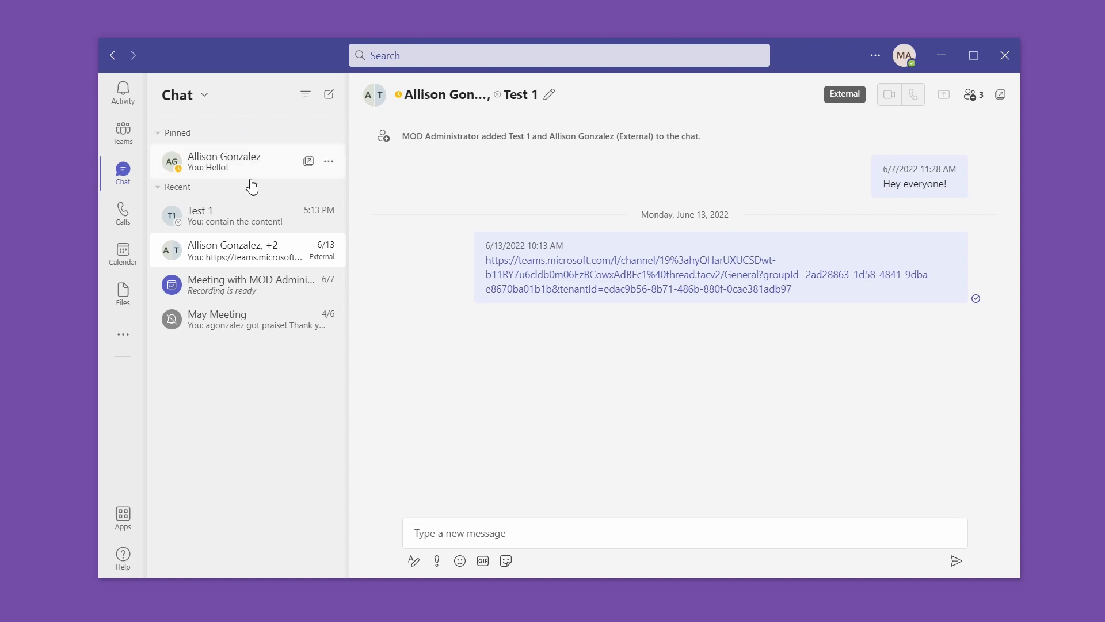
{"action": "left_click", "coordinate": [333, 222]}
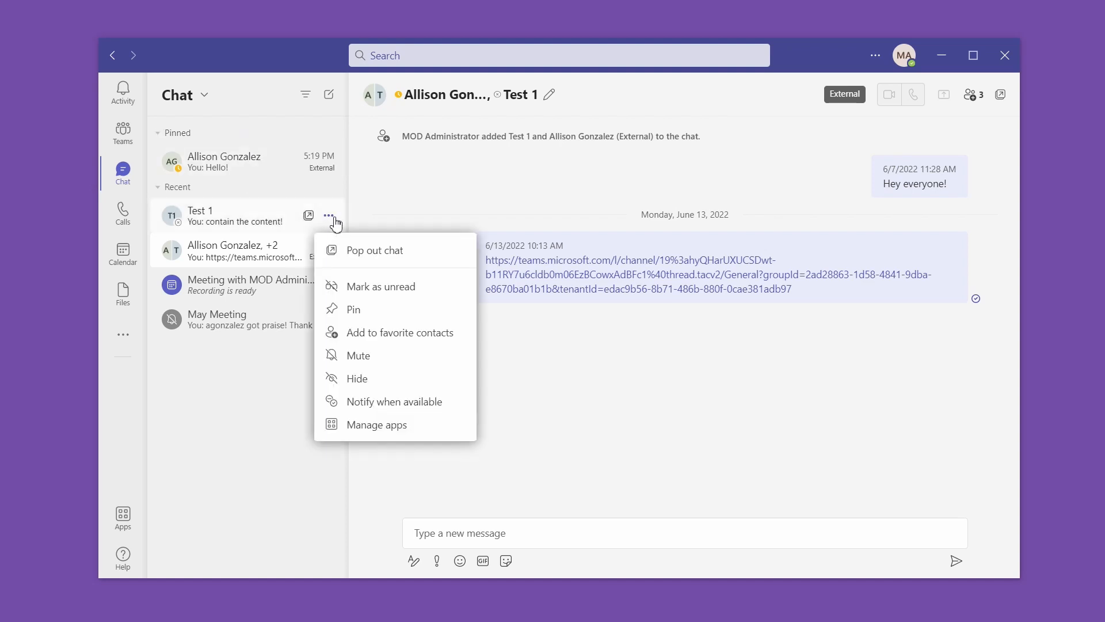
{"action": "left_click", "coordinate": [361, 307]}
{"action": "left_click_drag", "start_coordinate": [256, 198], "coordinate": [256, 154]}
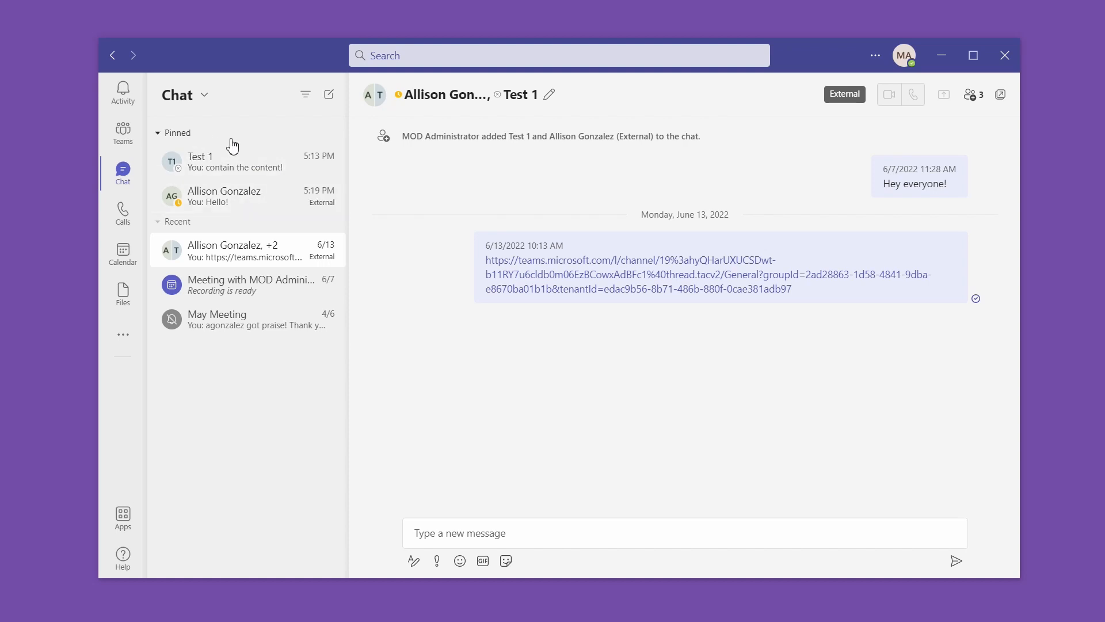
- Collapse the Recent and Pinned chat sections and expand both again
{"action": "left_click", "coordinate": [160, 222]}
{"action": "left_click", "coordinate": [164, 136]}
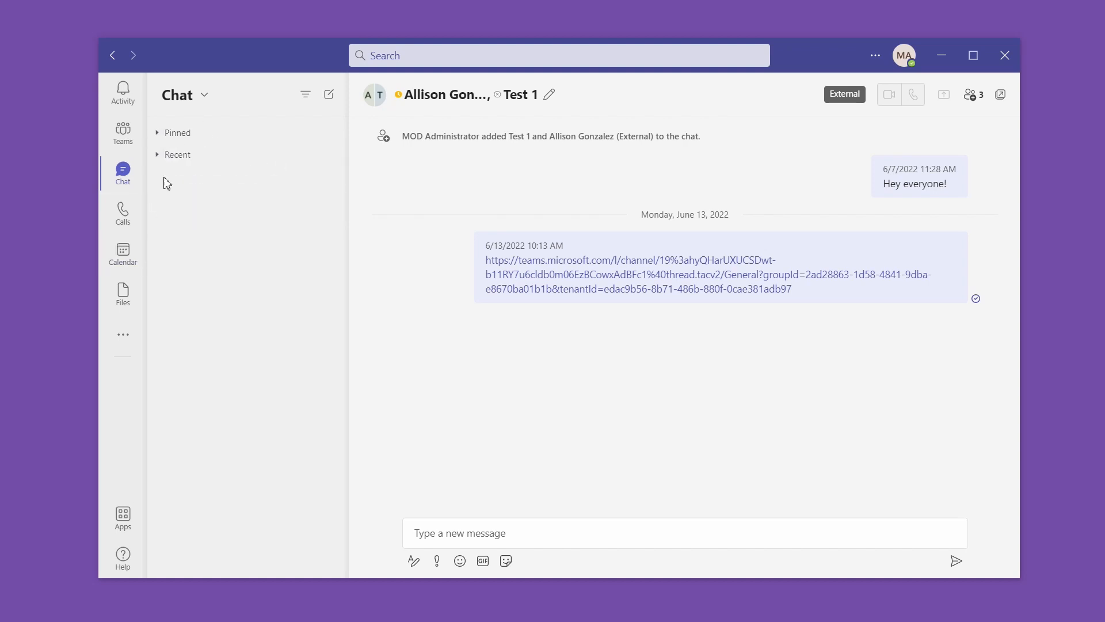
{"action": "left_click", "coordinate": [163, 135]}
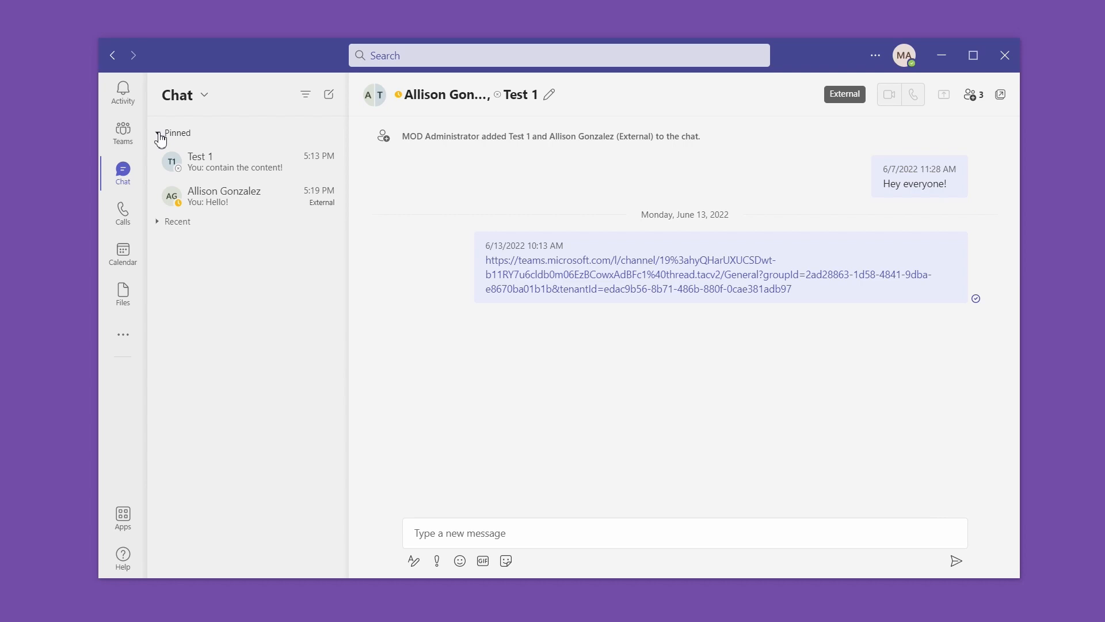
{"action": "left_click", "coordinate": [157, 223]}
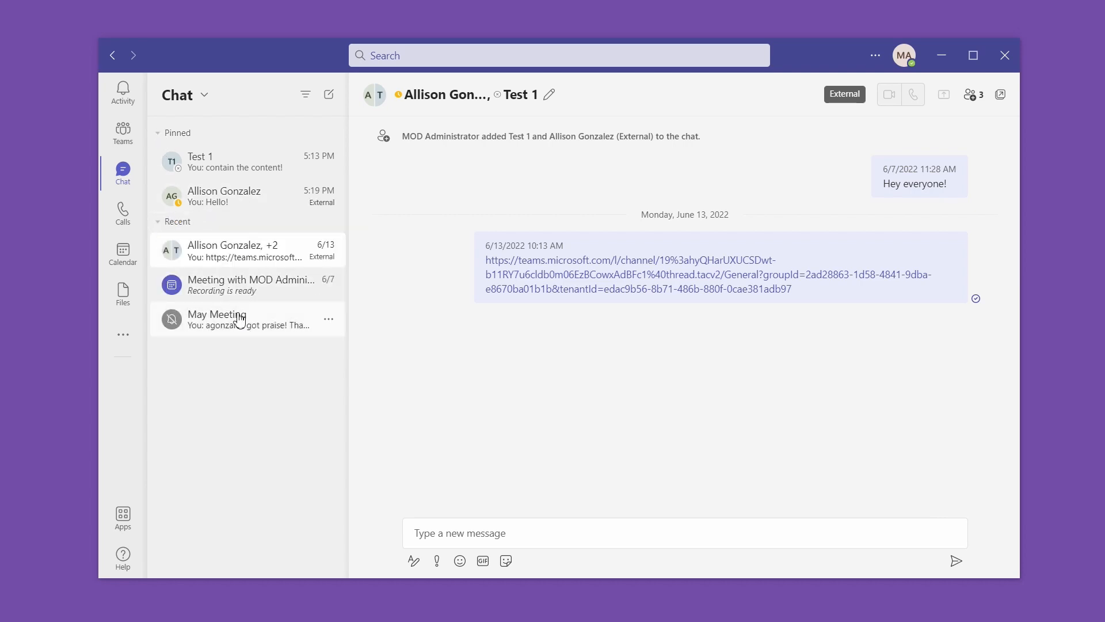
{"action": "left_click", "coordinate": [204, 96]}
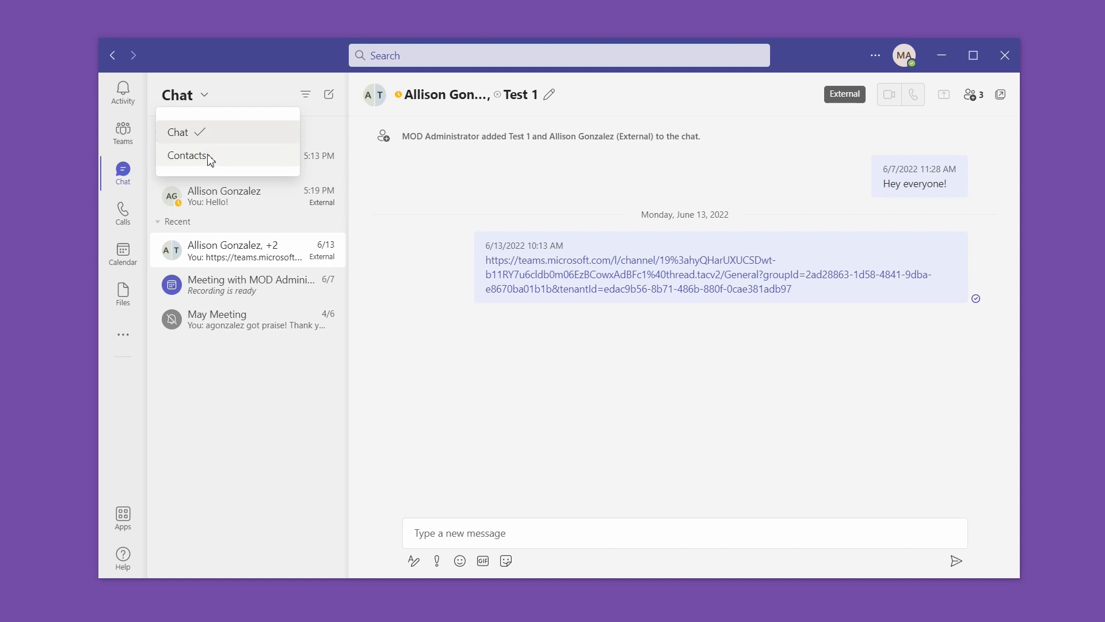
{"action": "left_click", "coordinate": [262, 385]}
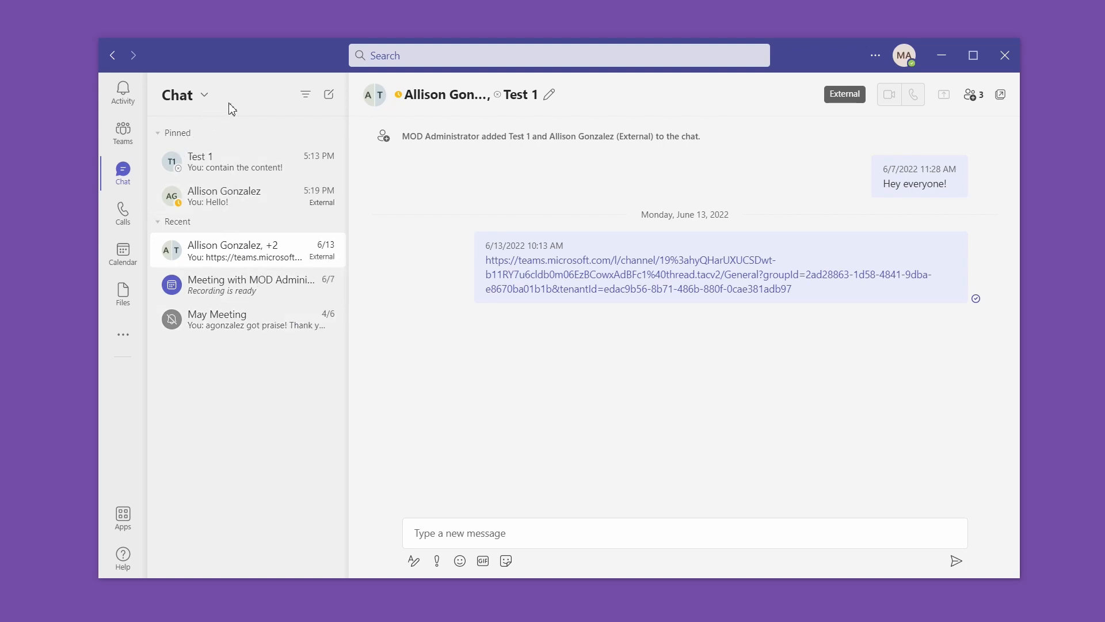
- Switch to the teams list, collapse its pinned channels and open the Training channel of Best Team Ever
{"action": "left_click", "coordinate": [136, 136]}
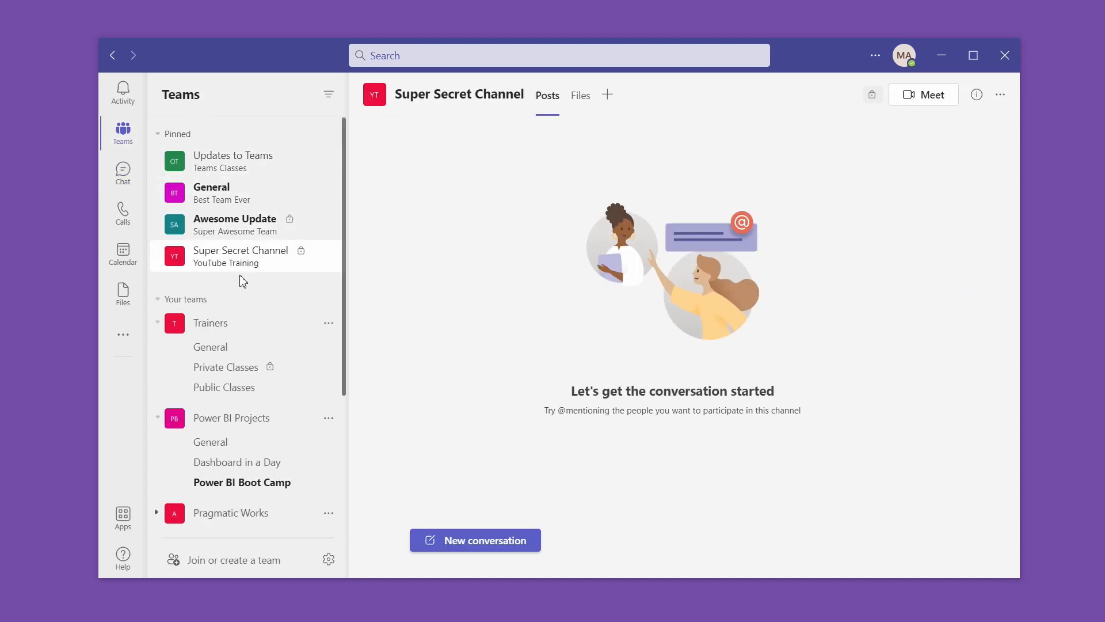
{"action": "left_click", "coordinate": [161, 135]}
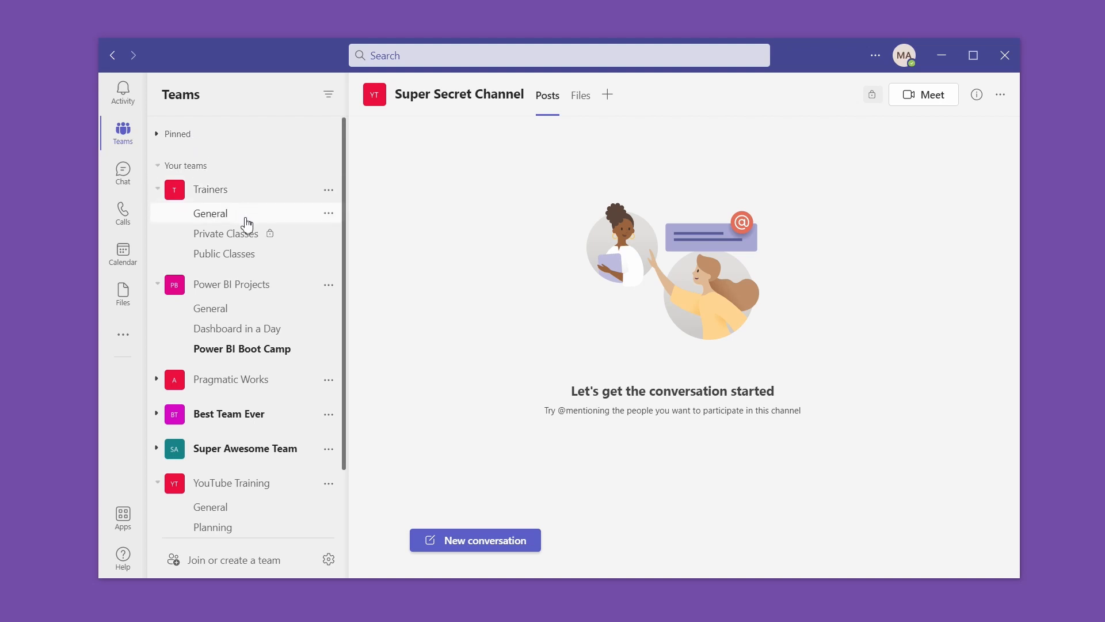
{"action": "left_click", "coordinate": [157, 414]}
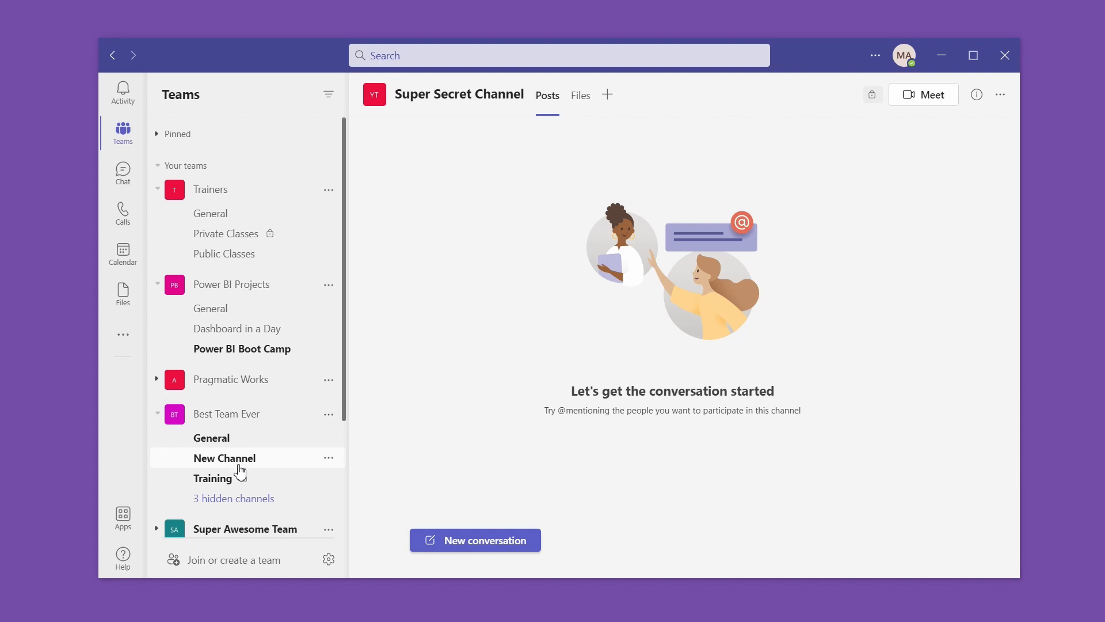
{"action": "left_click", "coordinate": [226, 481]}
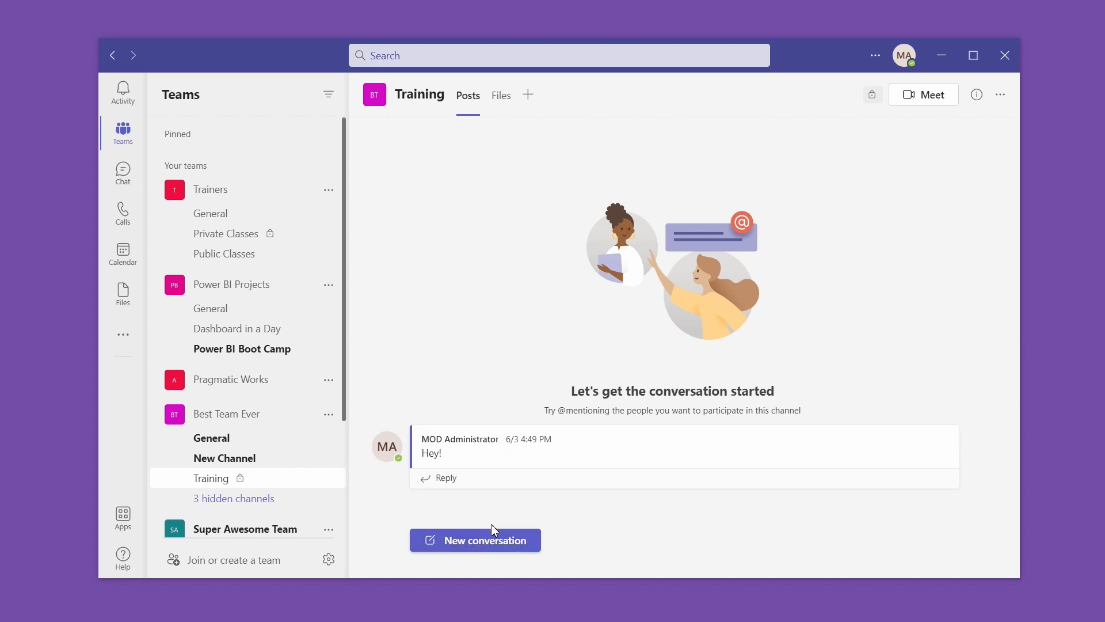
- Start a new conversation in the Training channel with the full formatting options and enable posting in multiple channels
{"action": "left_click", "coordinate": [483, 544]}
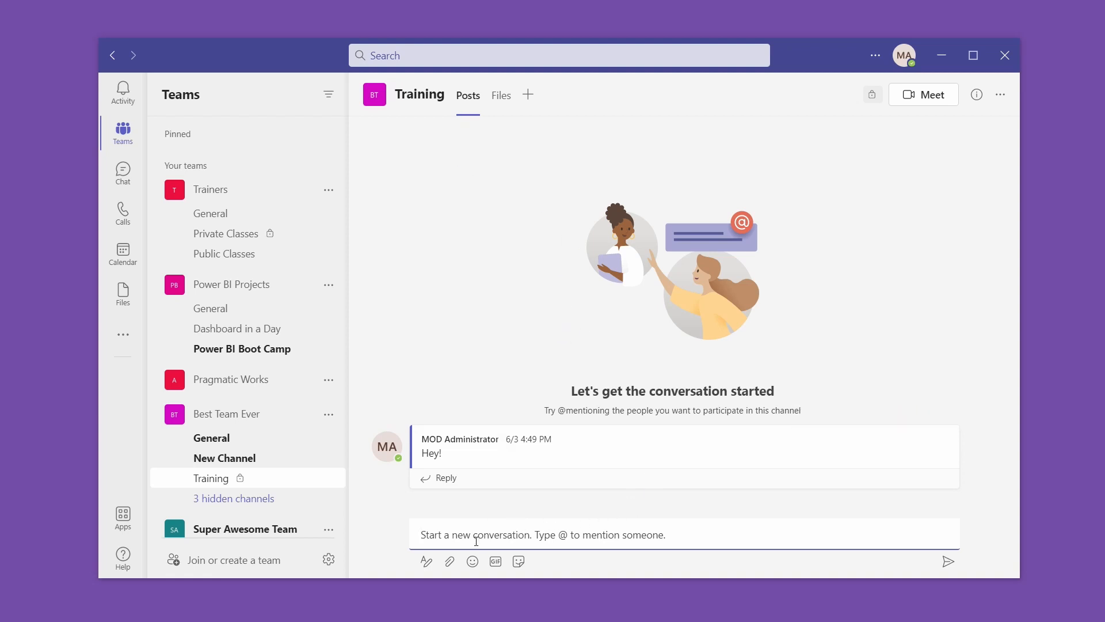
{"action": "left_click", "coordinate": [426, 562]}
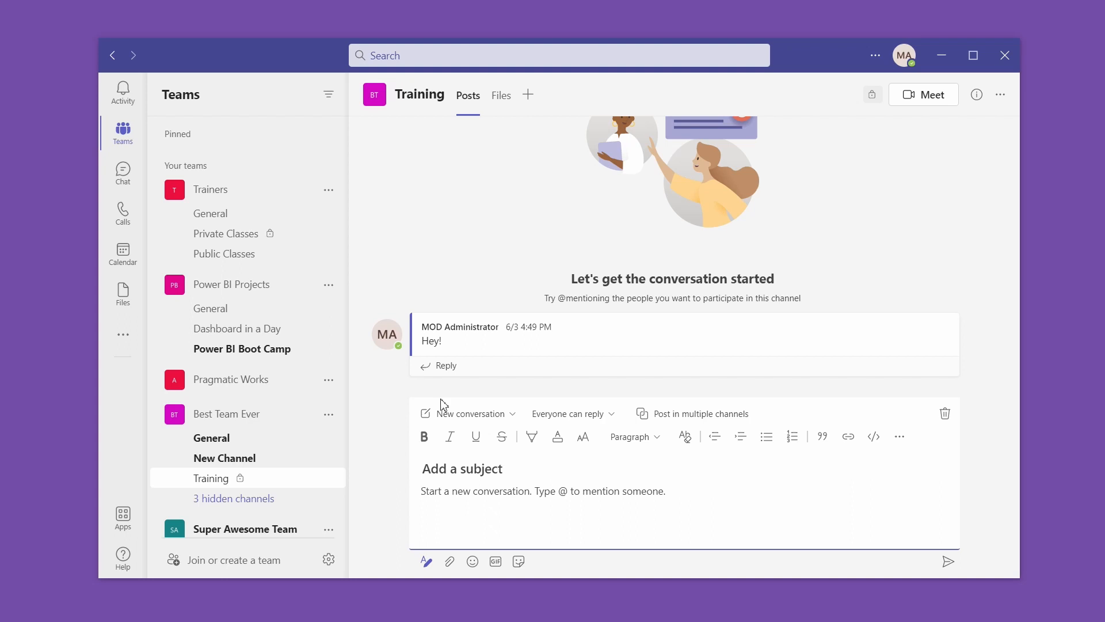
{"action": "left_click", "coordinate": [495, 417]}
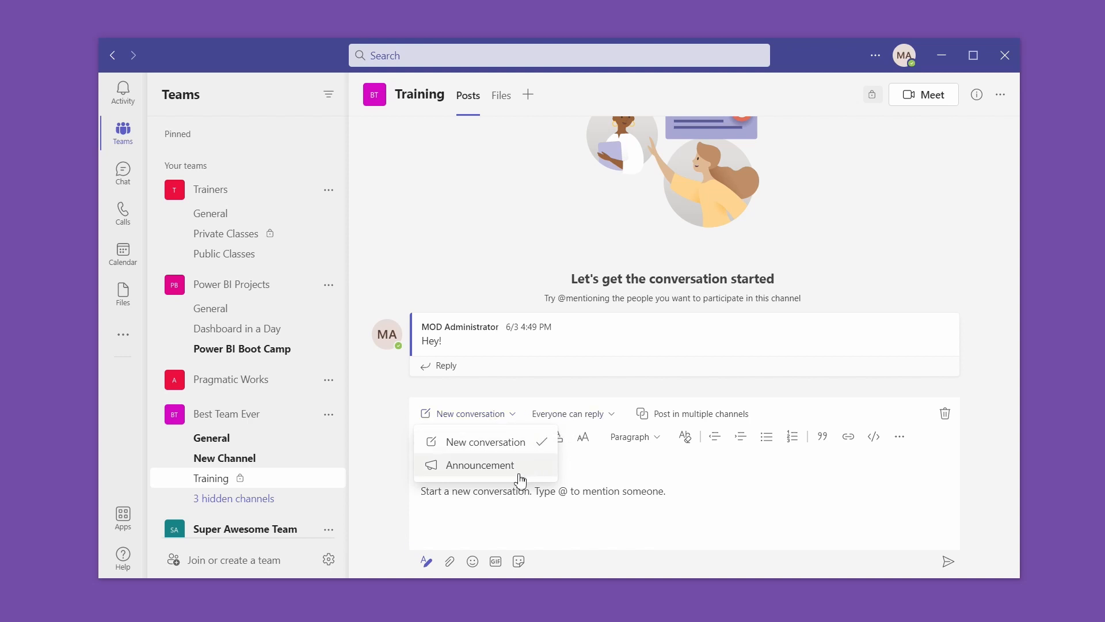
{"action": "left_click", "coordinate": [612, 414]}
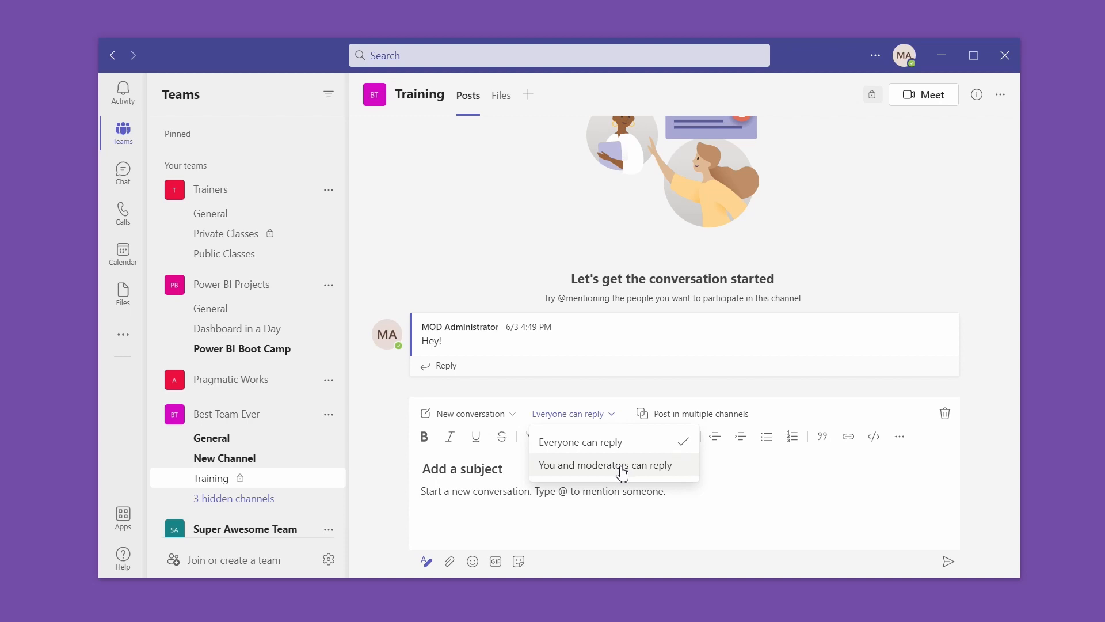
{"action": "left_click", "coordinate": [701, 415]}
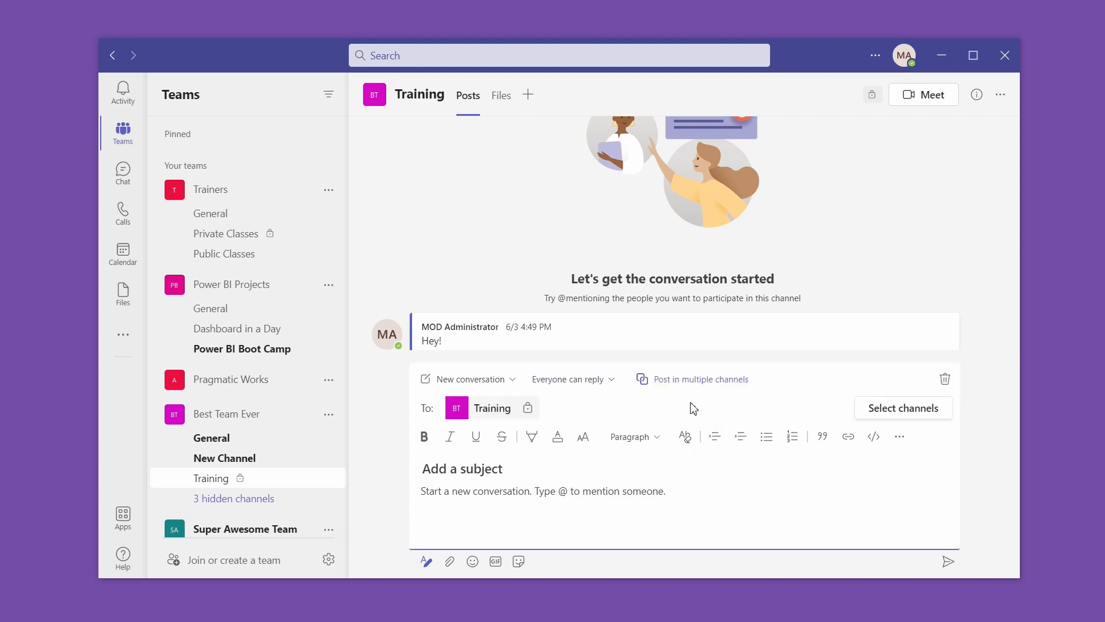
{"action": "left_click", "coordinate": [921, 407]}
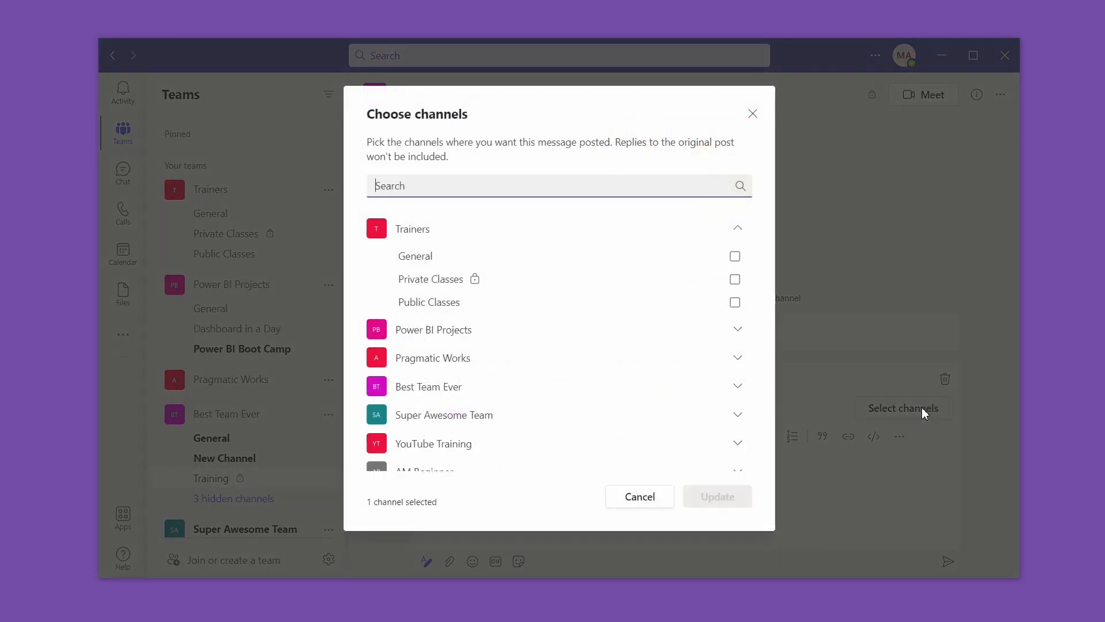
{"action": "left_click", "coordinate": [739, 358]}
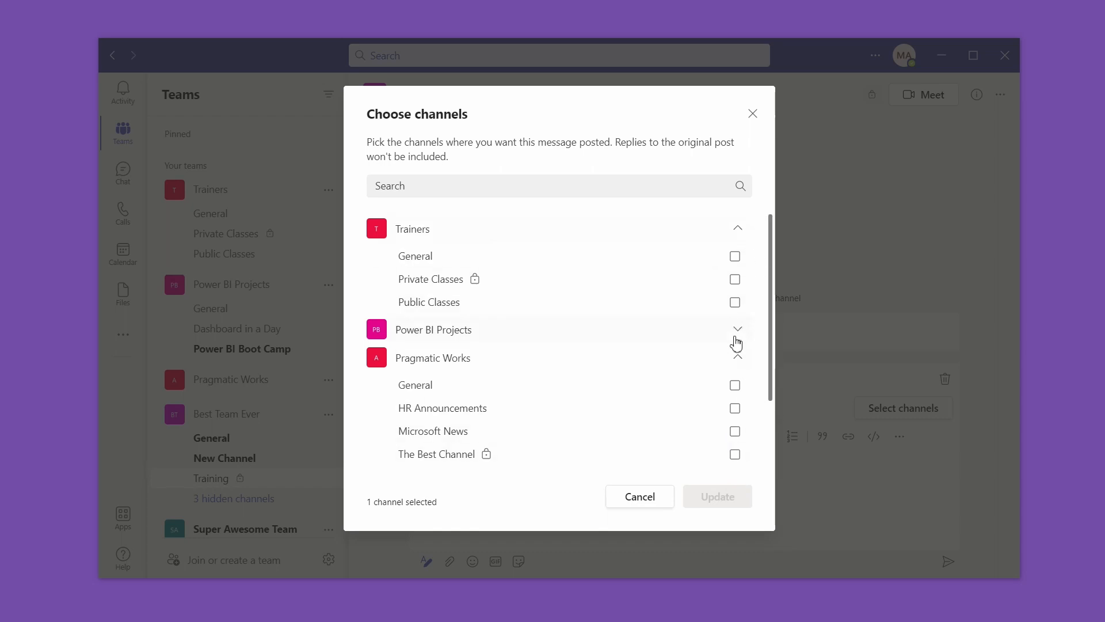
{"action": "left_click", "coordinate": [640, 499]}
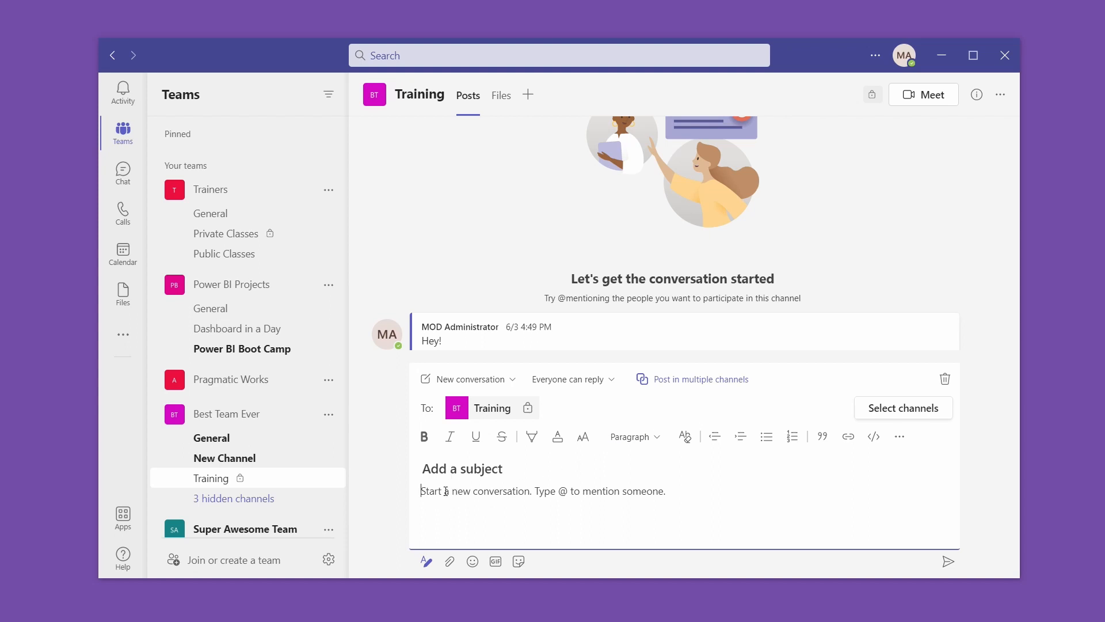
- Enter "Hello!" as the message body and format the word Hello in bold orange
{"action": "type", "text": "Hello!"}
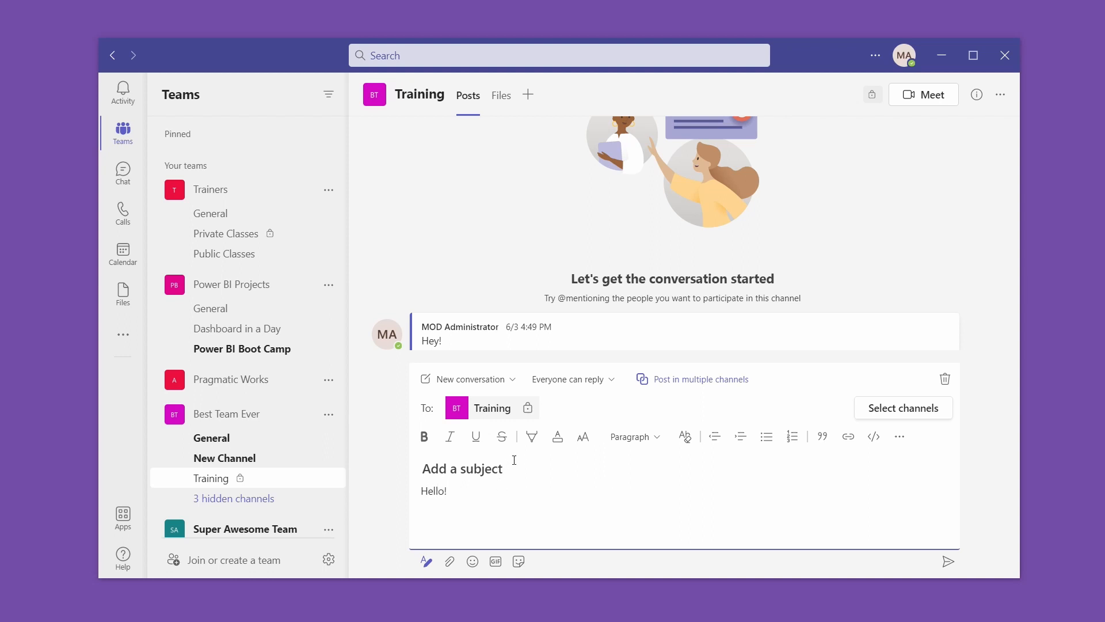
{"action": "double_click", "coordinate": [433, 490]}
{"action": "left_click", "coordinate": [424, 436]}
{"action": "left_click", "coordinate": [553, 442]}
{"action": "left_click", "coordinate": [546, 405]}
- Add the subject "Important to know!" to the post and restrict replies to "You and moderators can reply"
{"action": "left_click", "coordinate": [467, 469]}
{"action": "type", "text": "I"}
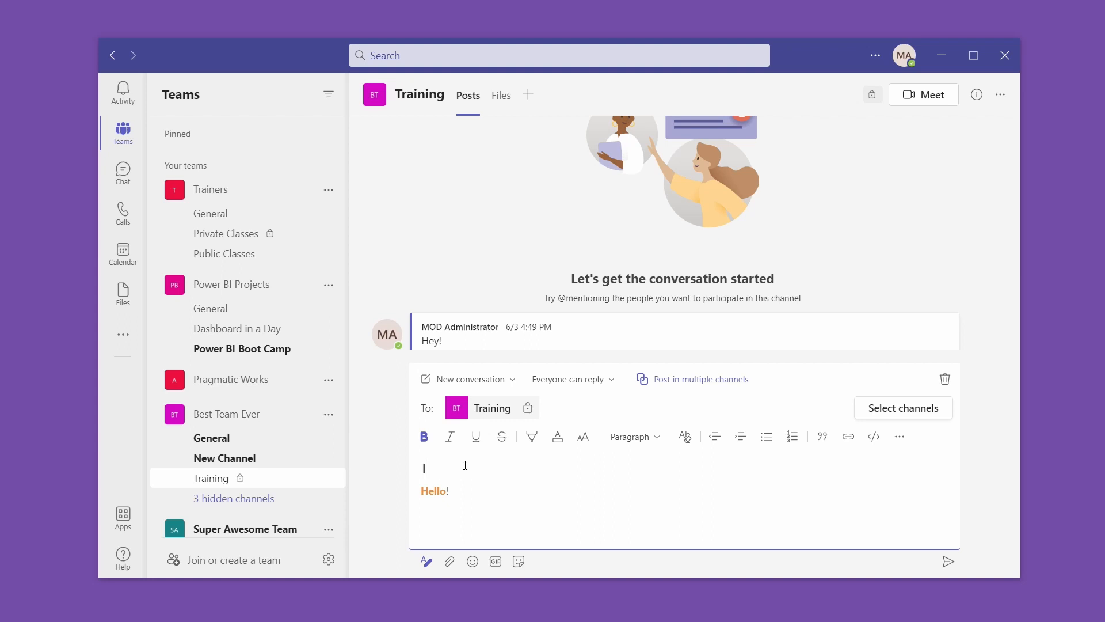
{"action": "type", "text": "mport to kno"}
{"action": "type", "text": "ant to know!"}
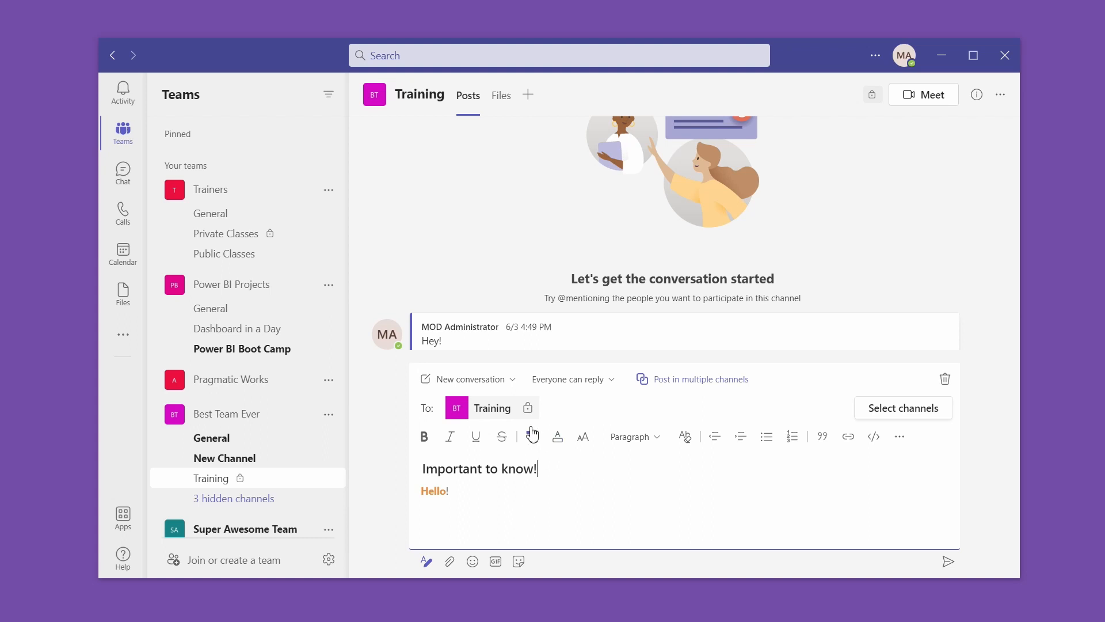
{"action": "left_click", "coordinate": [593, 382]}
{"action": "left_click", "coordinate": [584, 433]}
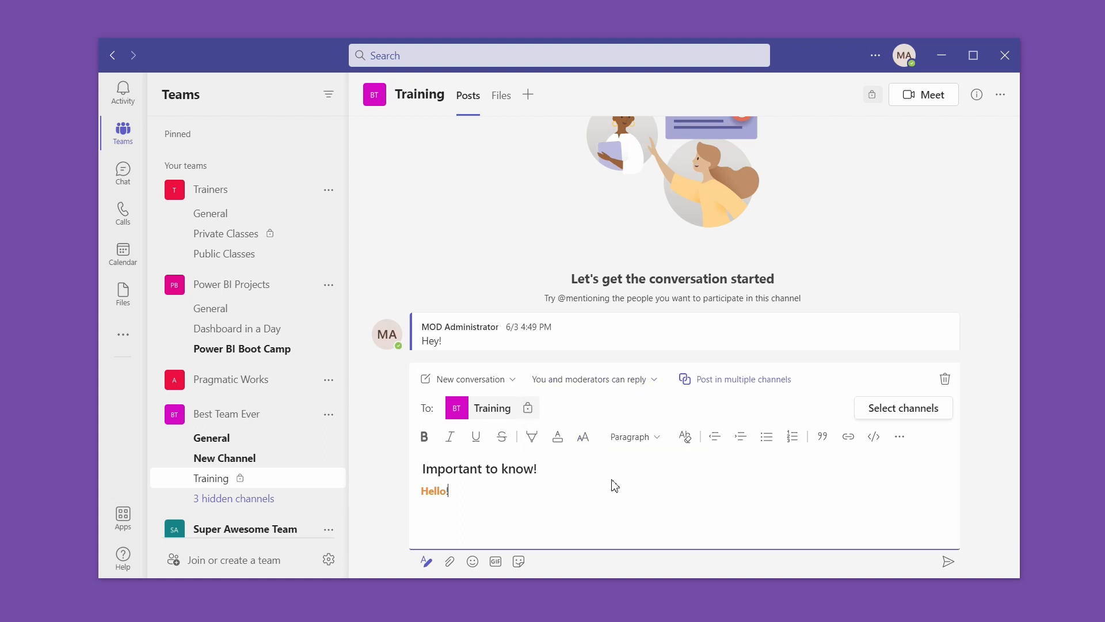
- Change the post to an Announcement with the headline "PAY ATTENTION" on a dark orange background
{"action": "left_click", "coordinate": [501, 382]}
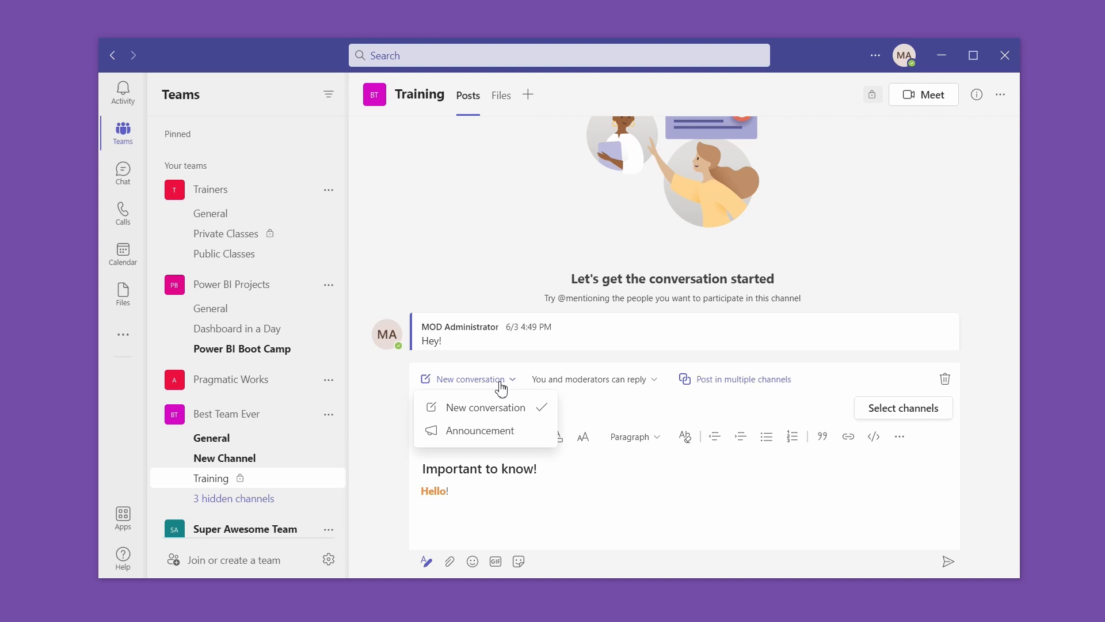
{"action": "left_click", "coordinate": [477, 433]}
{"action": "left_click", "coordinate": [492, 420]}
{"action": "type", "text": "PAY"}
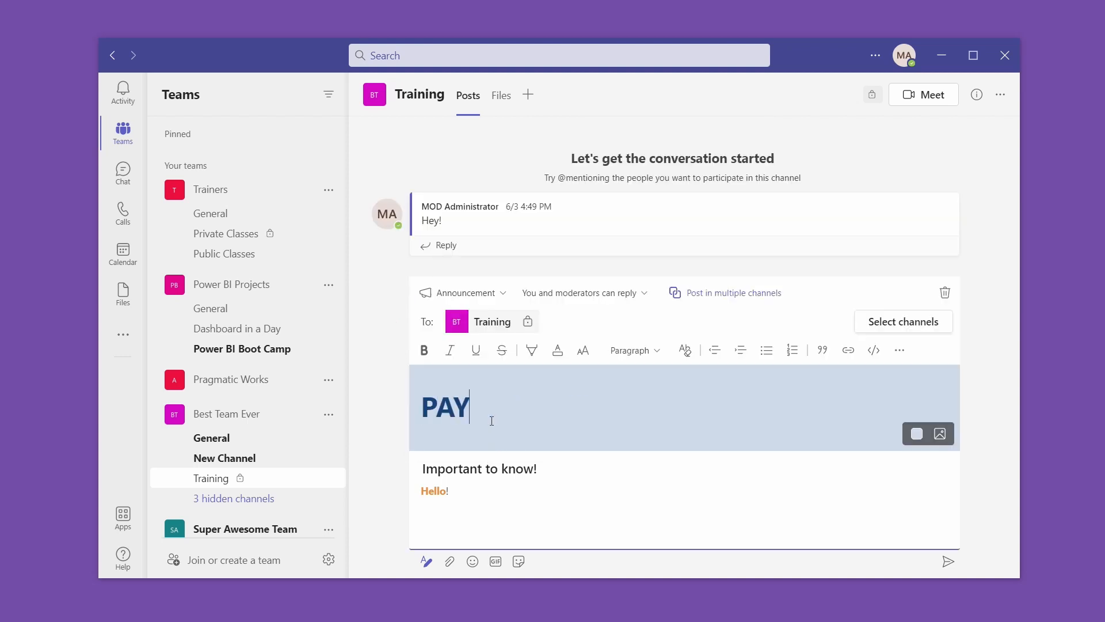
{"action": "type", "text": " ATTENTION"}
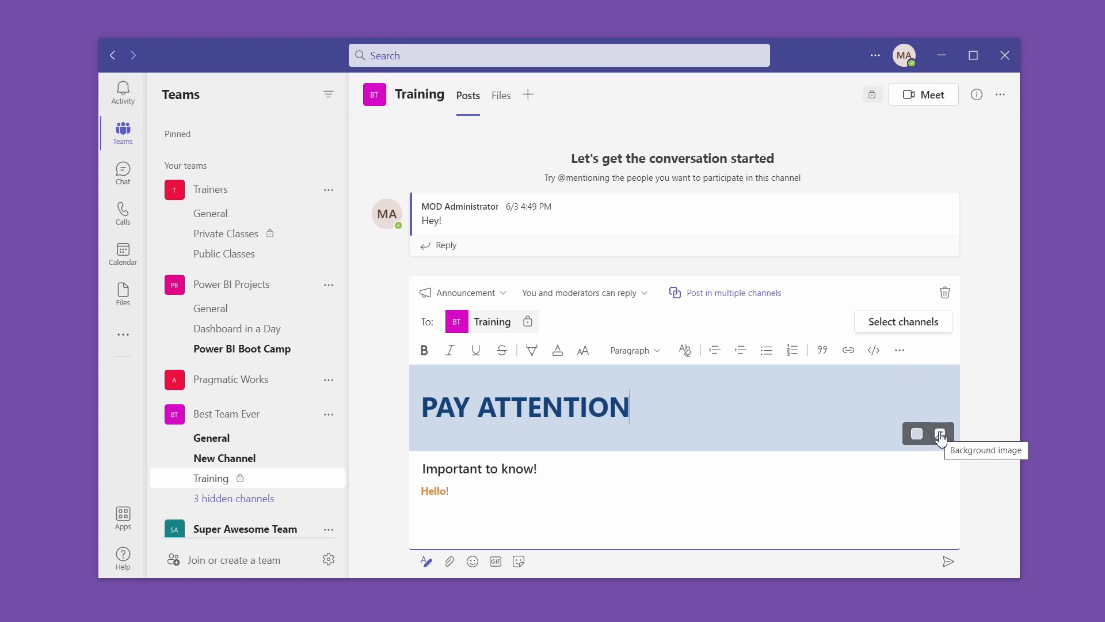
{"action": "left_click", "coordinate": [917, 434]}
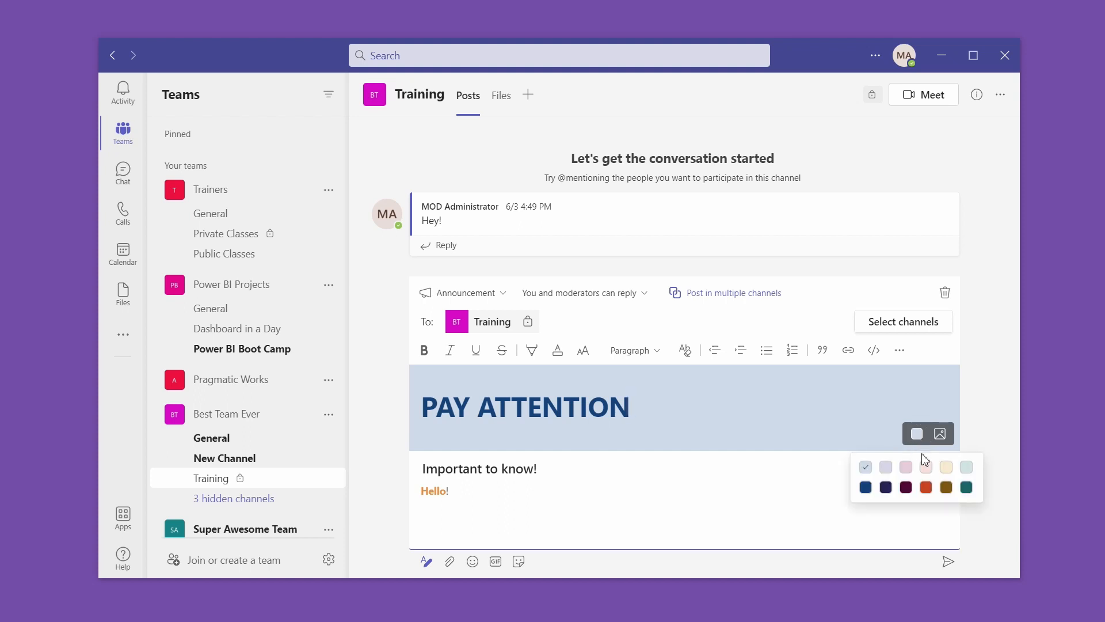
{"action": "left_click", "coordinate": [927, 488]}
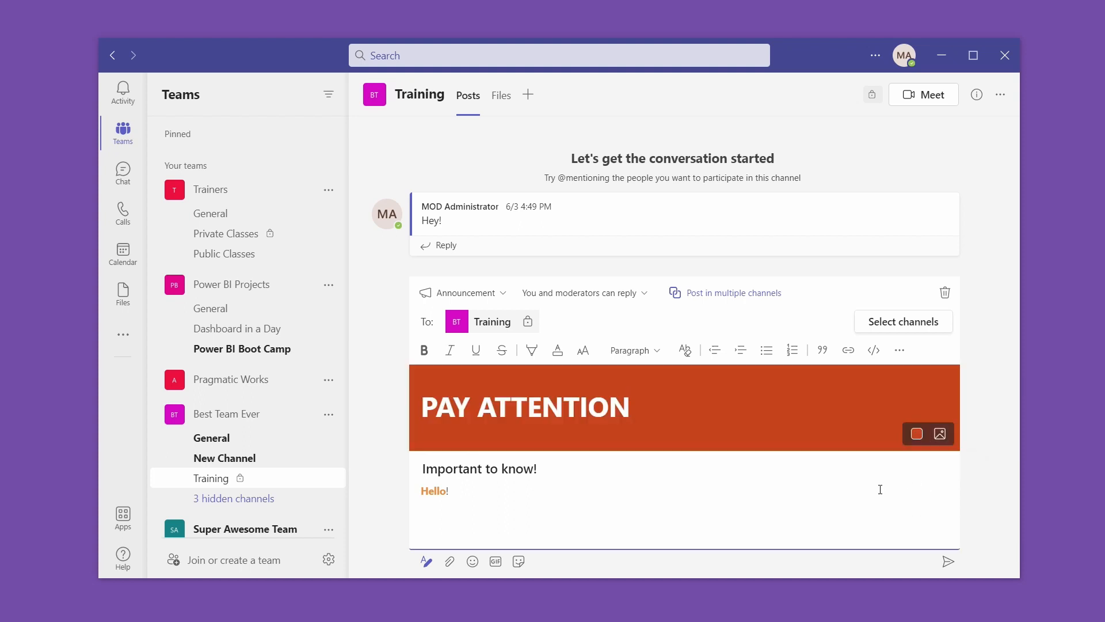
- Add the General channel of Best Team Ever as a second channel for the announcement
{"action": "left_click", "coordinate": [730, 295]}
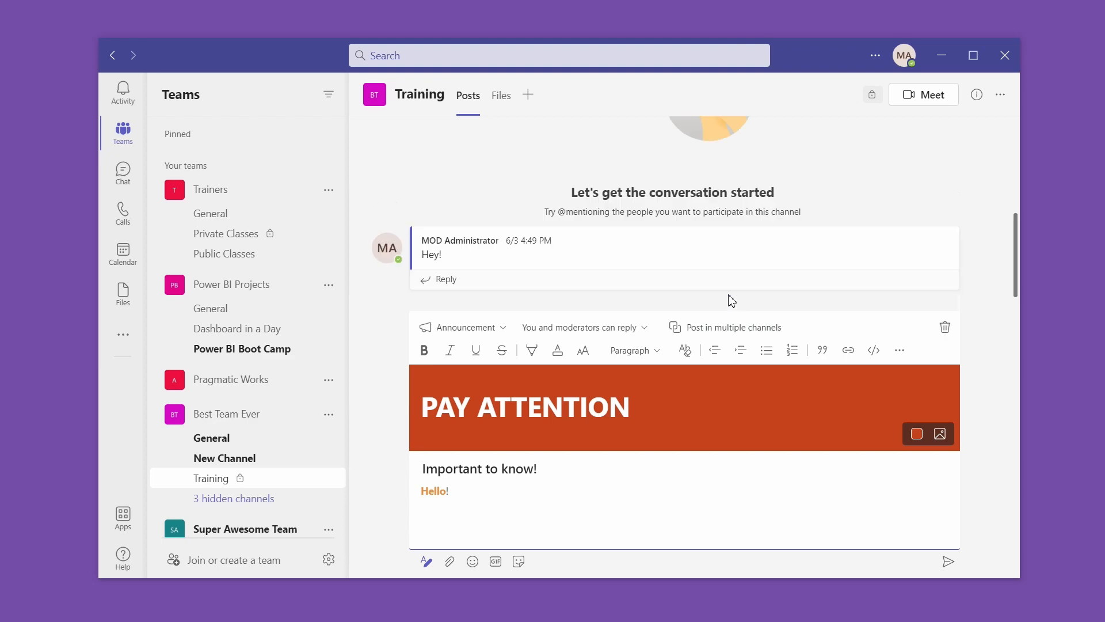
{"action": "left_click", "coordinate": [746, 333]}
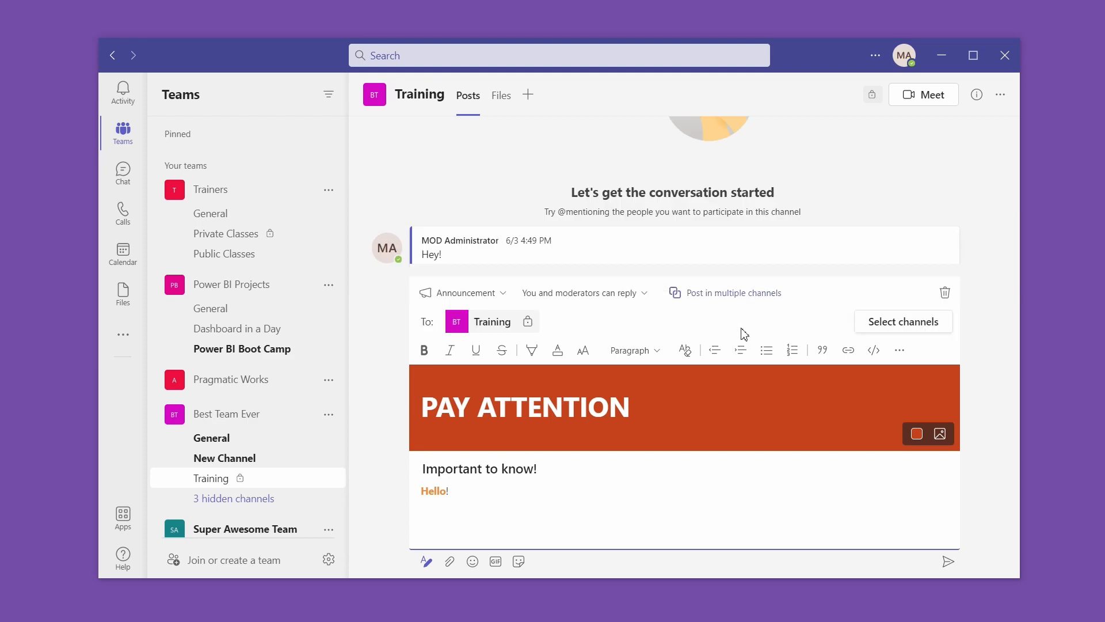
{"action": "left_click", "coordinate": [909, 322]}
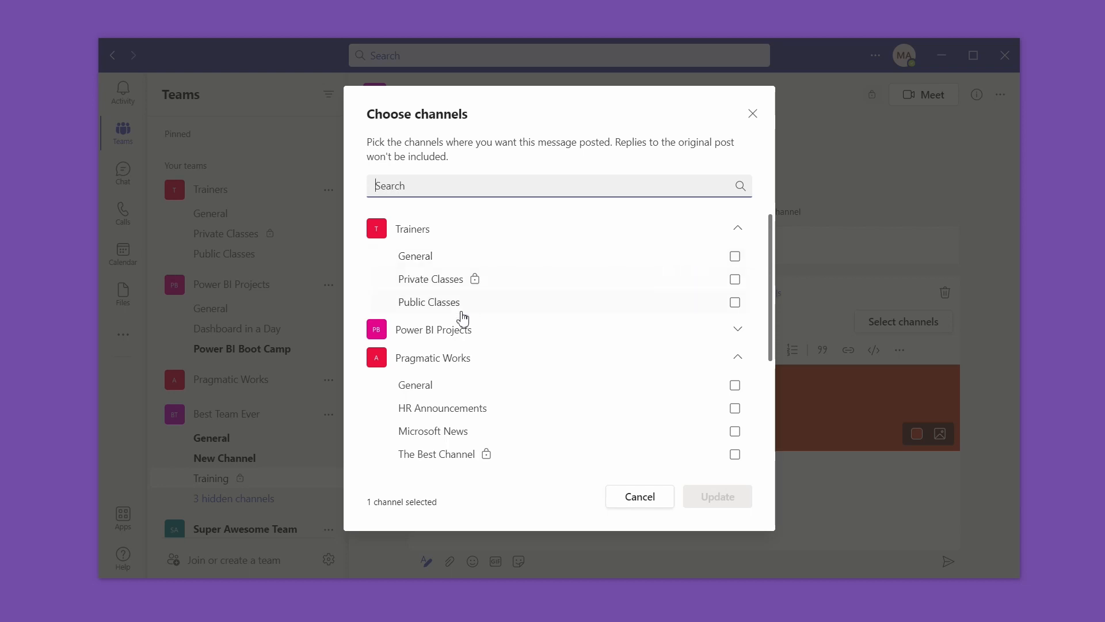
{"action": "scroll", "coordinate": [532, 339], "scroll_direction": "down", "scroll_amount": 3}
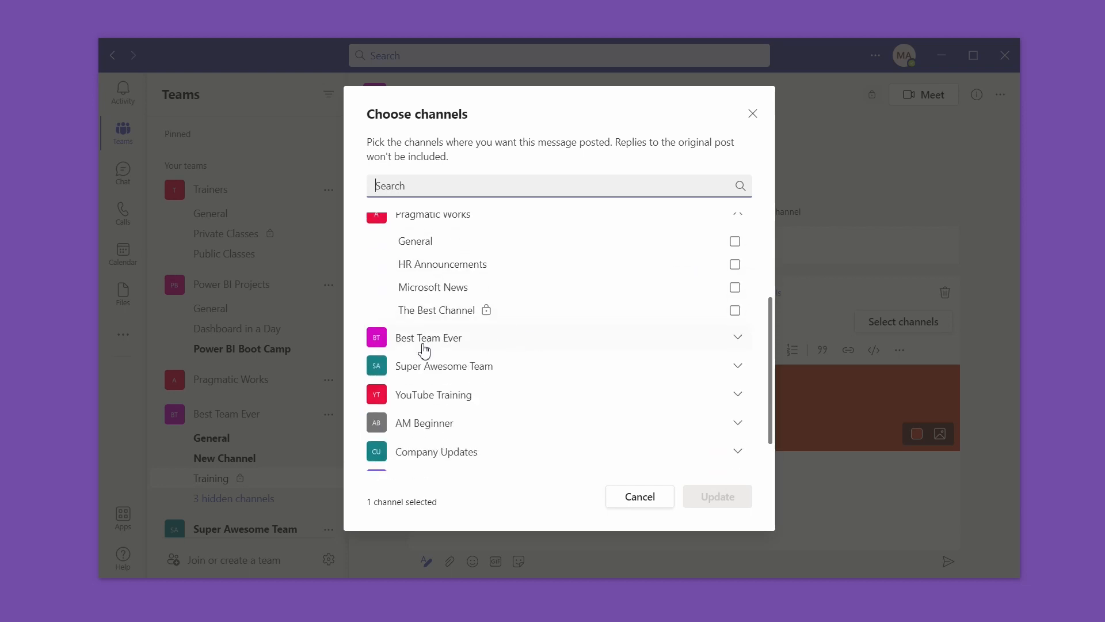
{"action": "left_click", "coordinate": [731, 342]}
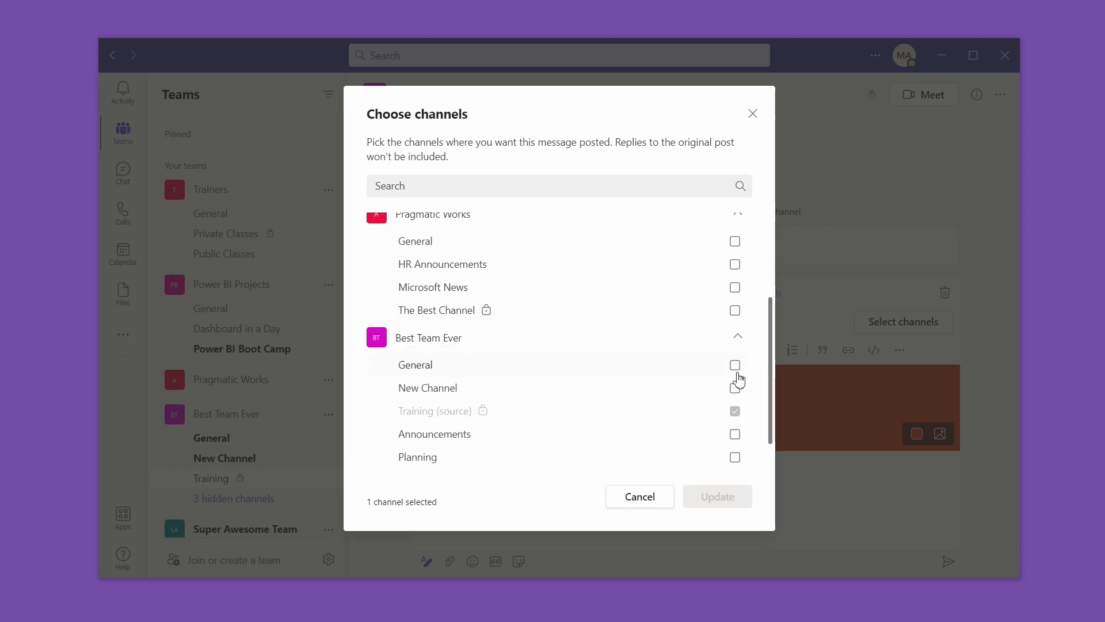
{"action": "left_click", "coordinate": [735, 367]}
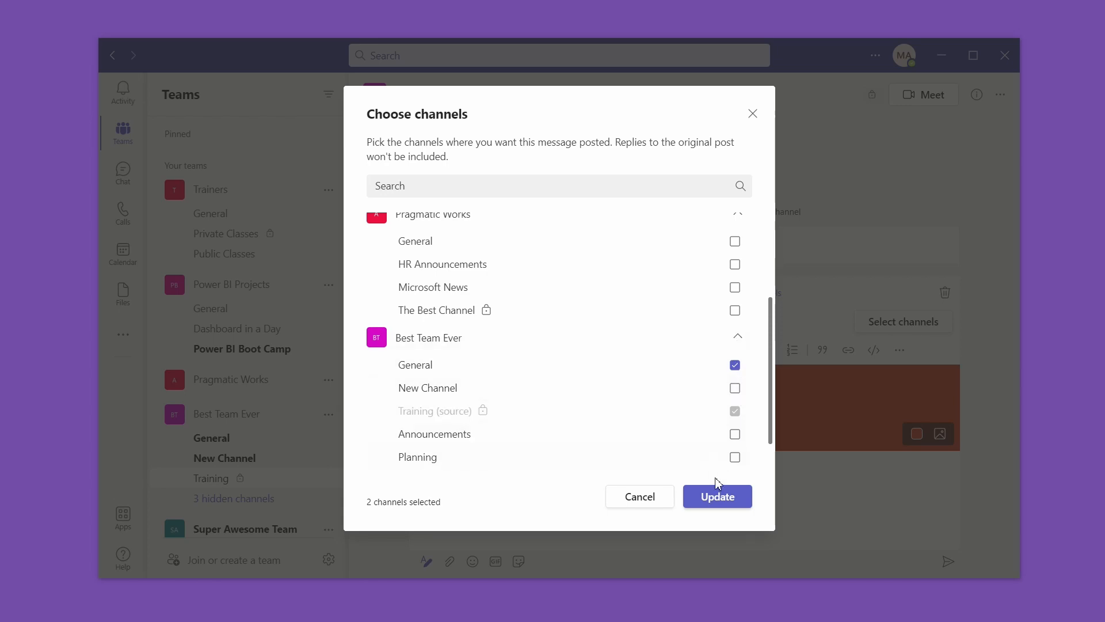
{"action": "left_click", "coordinate": [718, 497]}
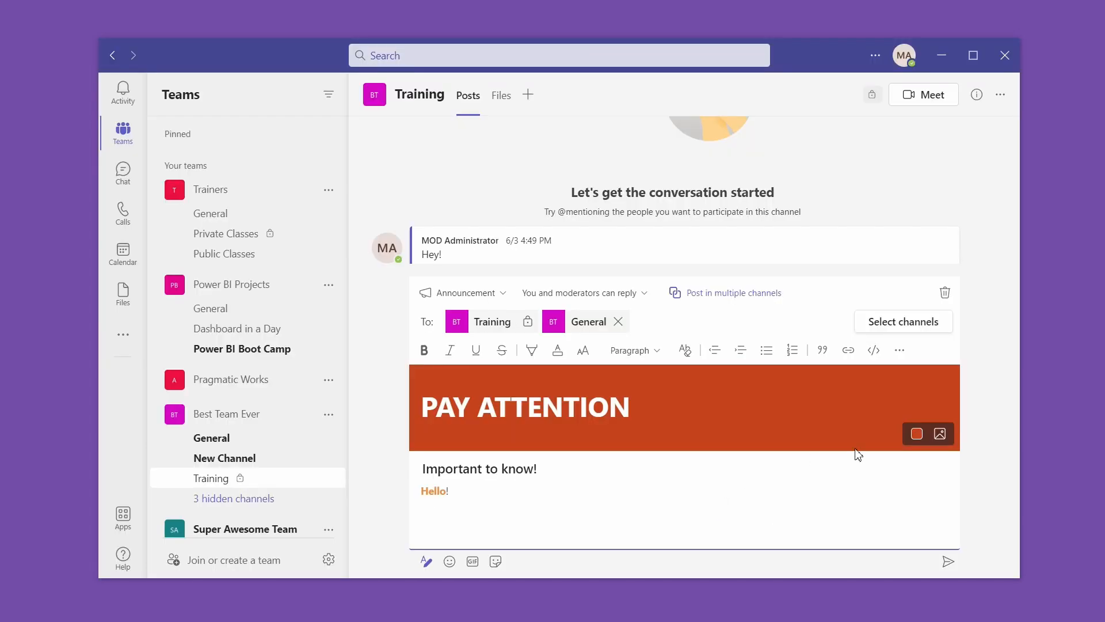
- Send the announcement and check the post in the General channel of Best Team Ever
{"action": "left_click", "coordinate": [947, 563]}
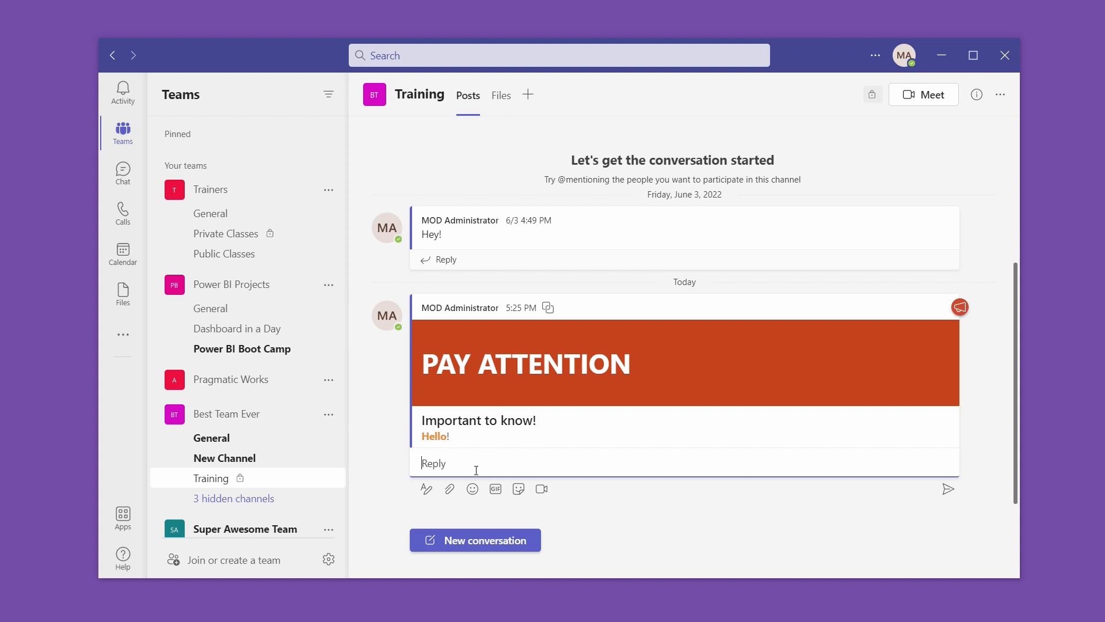
{"action": "mouse_move", "coordinate": [529, 416]}
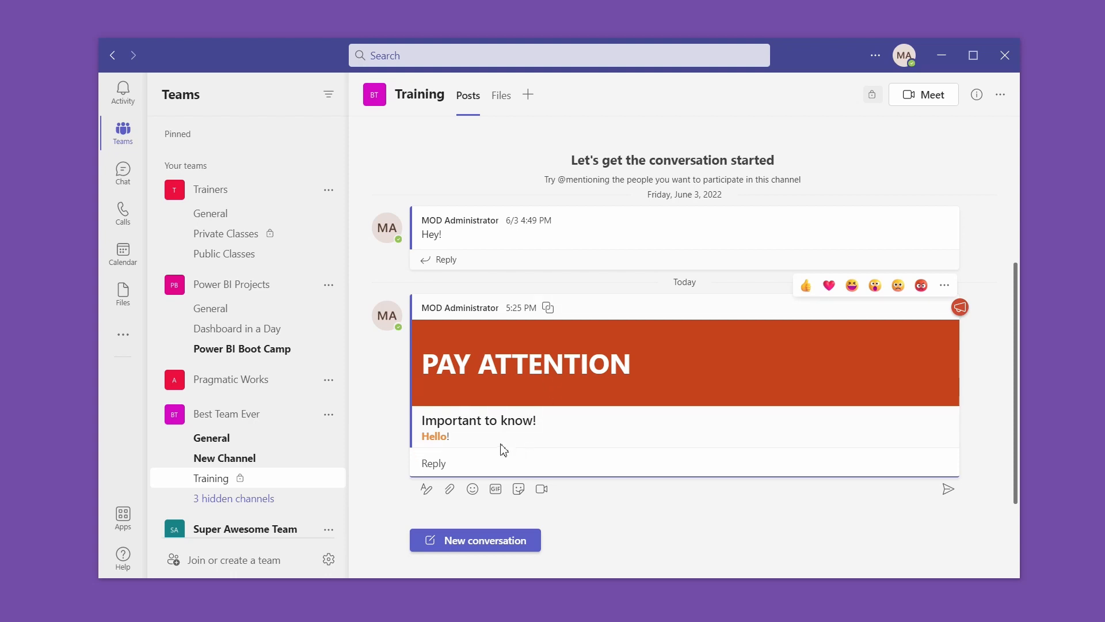
{"action": "left_click", "coordinate": [231, 445]}
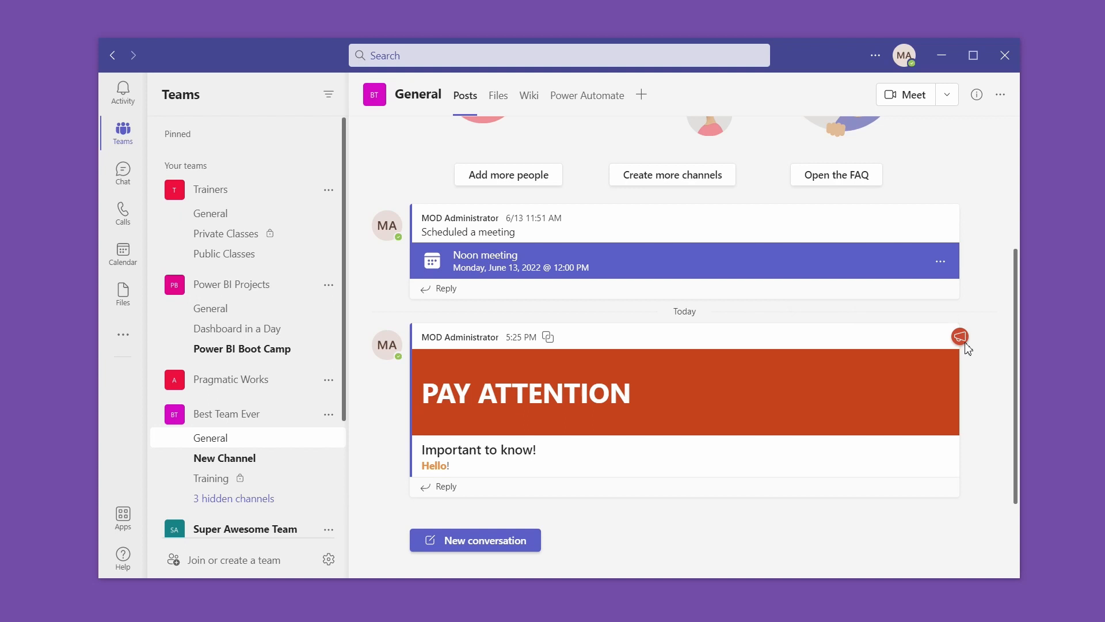
{"action": "mouse_move", "coordinate": [951, 354]}
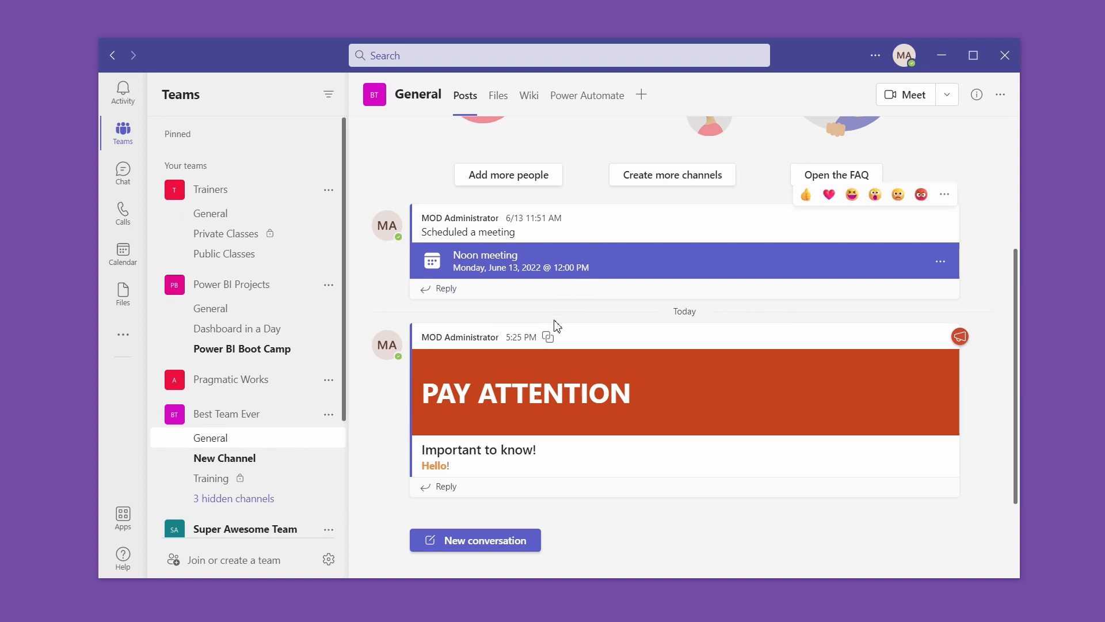
{"action": "mouse_move", "coordinate": [552, 346]}
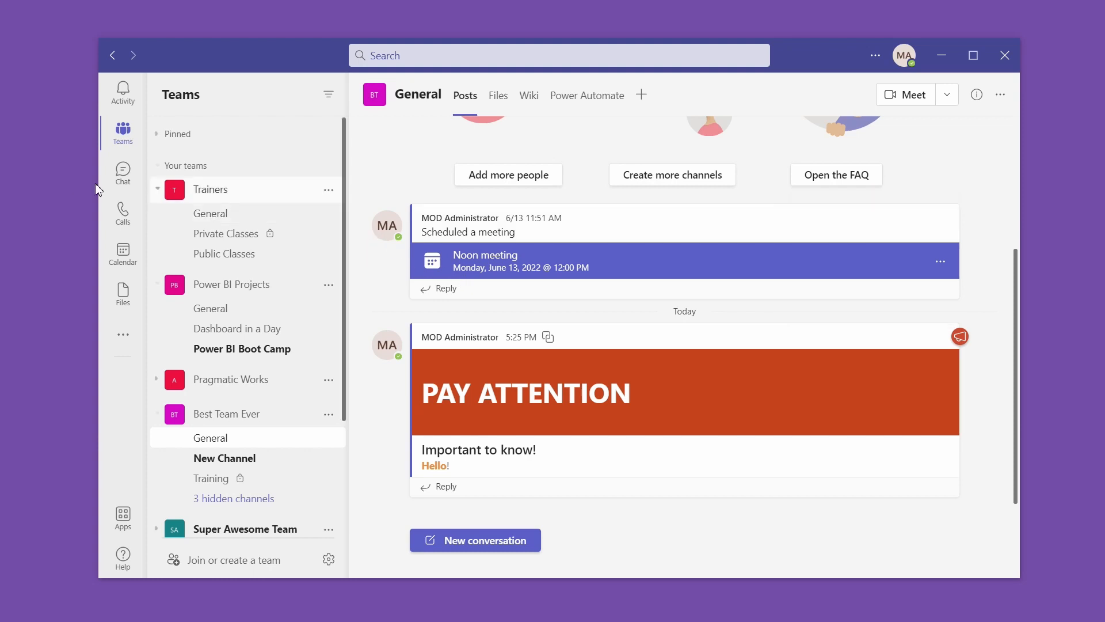
- View the chat list and return to the posts of the Best Team Ever General channel
{"action": "left_click", "coordinate": [139, 167]}
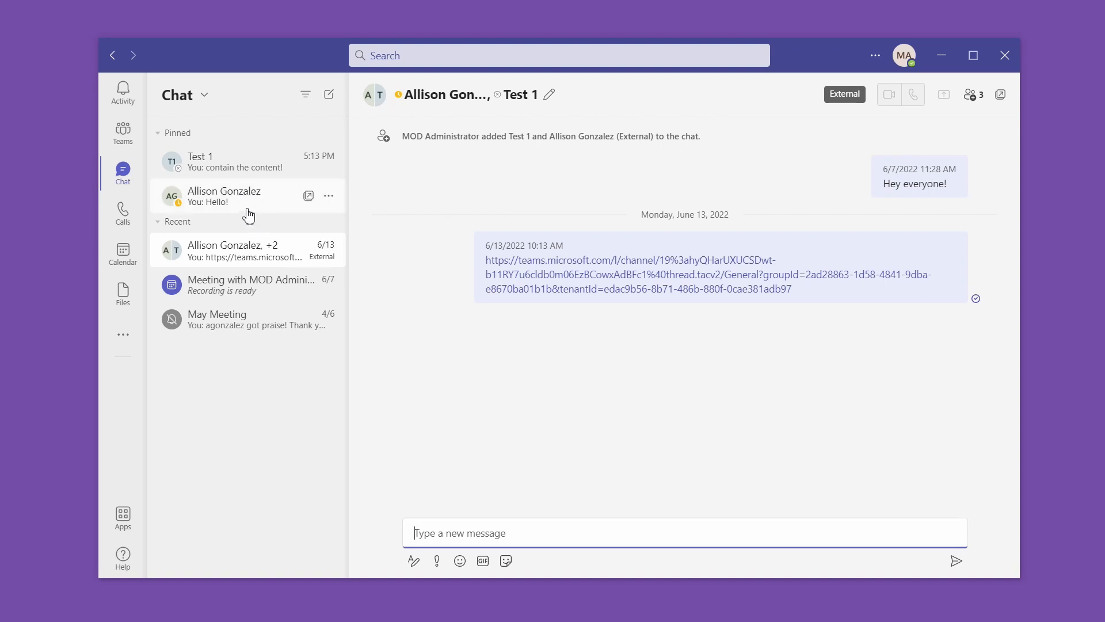
{"action": "left_click", "coordinate": [123, 131]}
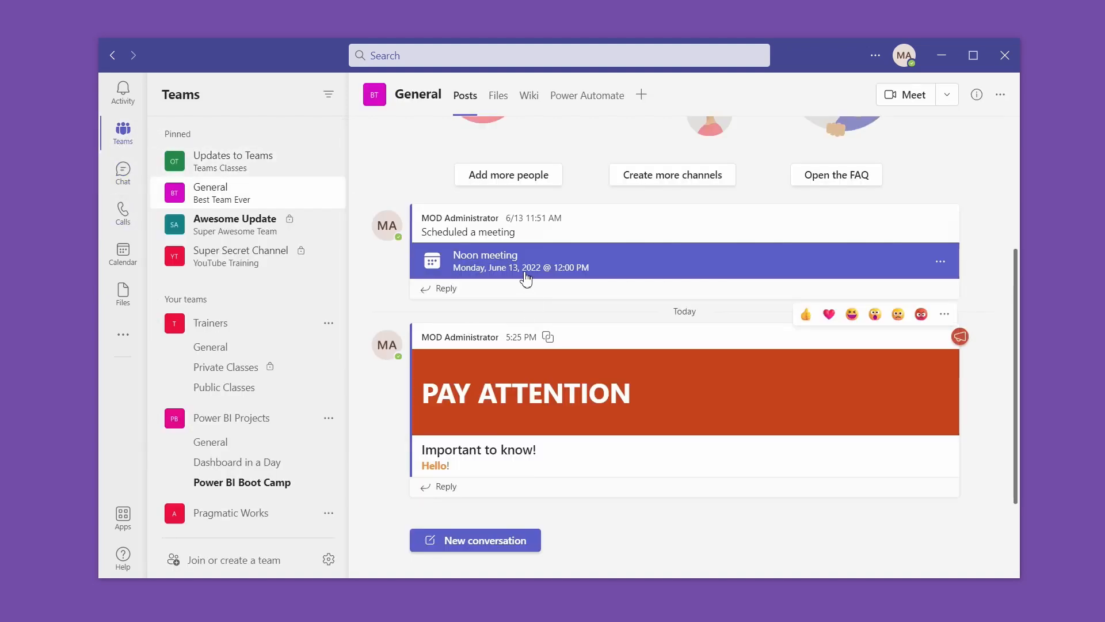